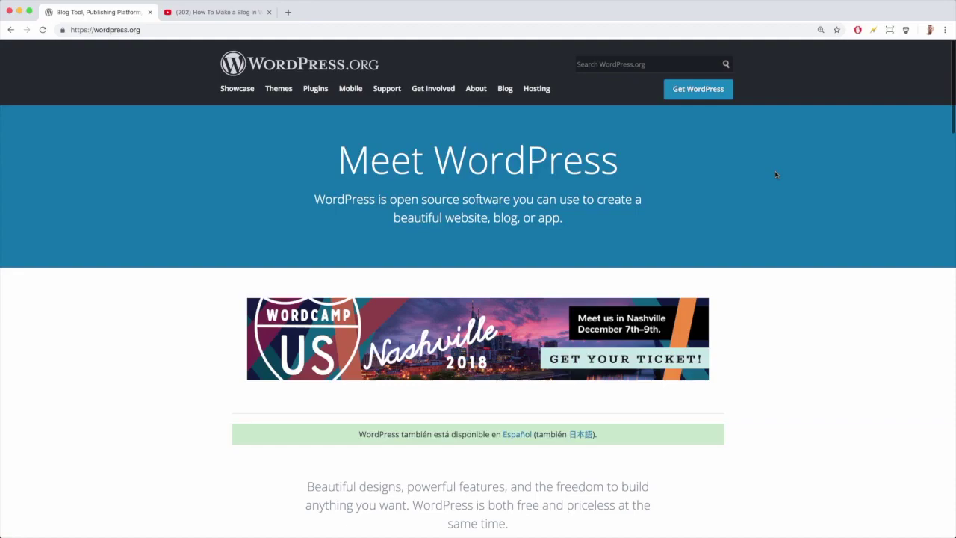
Open the WordPress website showcase from the WordPress.org page
{"action": "scroll", "coordinate": [523, 261], "scroll_direction": "down", "scroll_amount": 15}
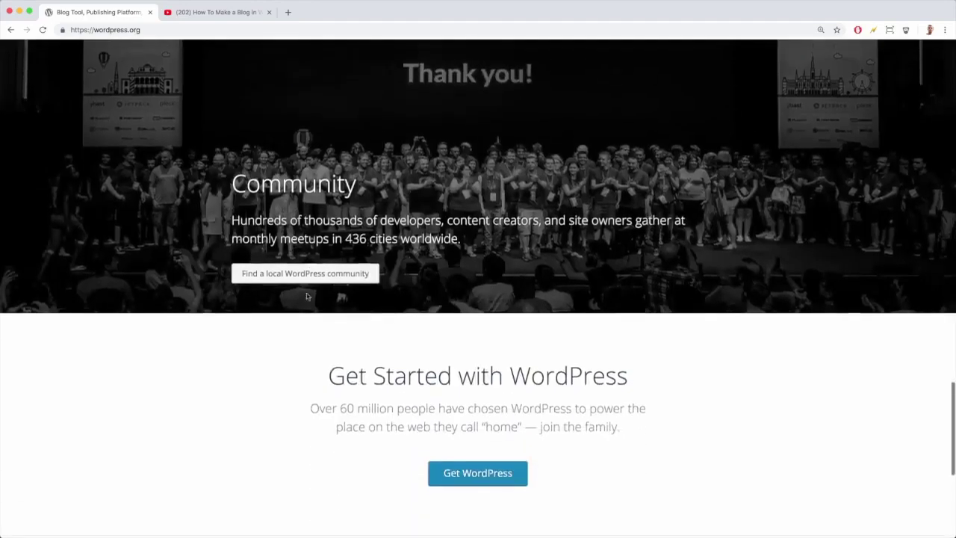
{"action": "scroll", "coordinate": [306, 297], "scroll_direction": "down", "scroll_amount": 8}
{"action": "scroll", "coordinate": [305, 296], "scroll_direction": "up", "scroll_amount": 20}
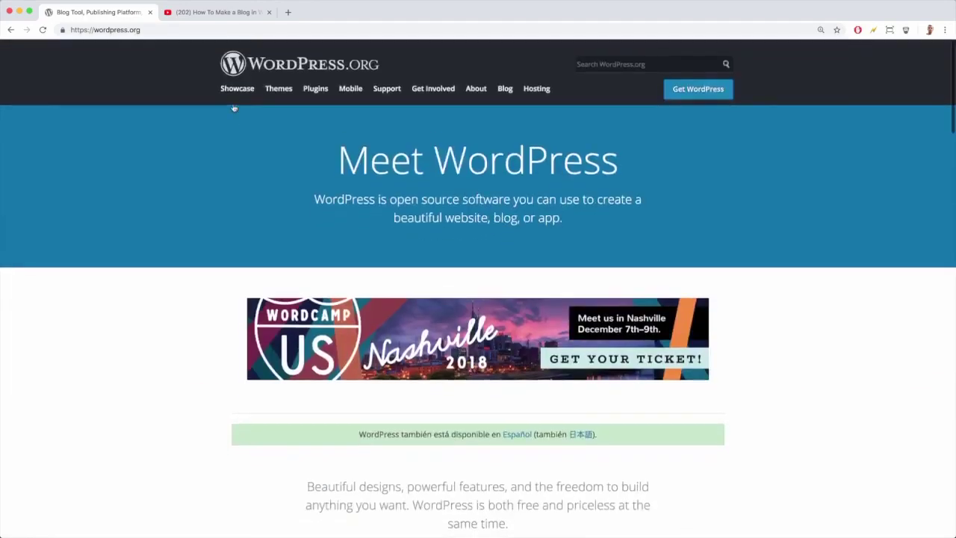
{"action": "left_click", "coordinate": [232, 91]}
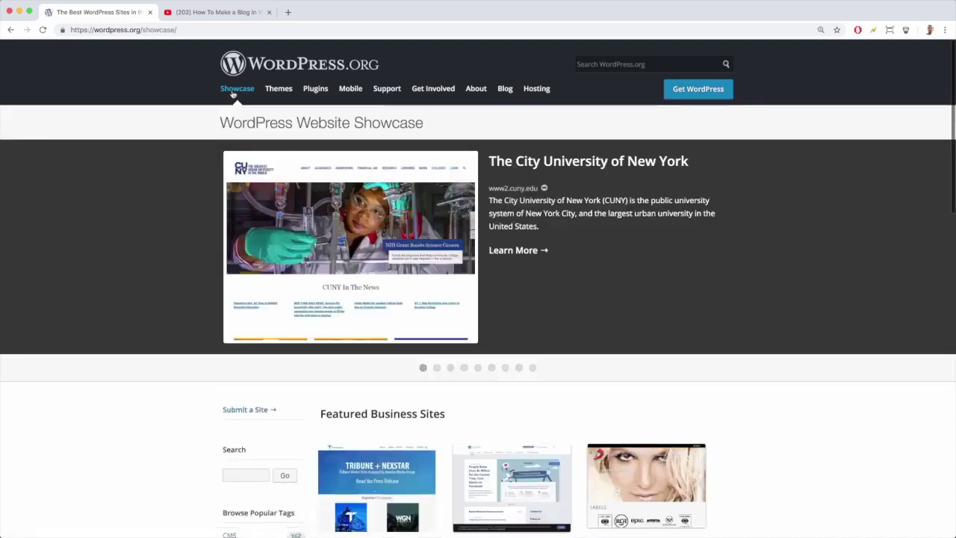
Browse showcase sites tagged Celebrities, then return to the WordPress.org home page
{"action": "scroll", "coordinate": [191, 220], "scroll_direction": "down", "scroll_amount": 5}
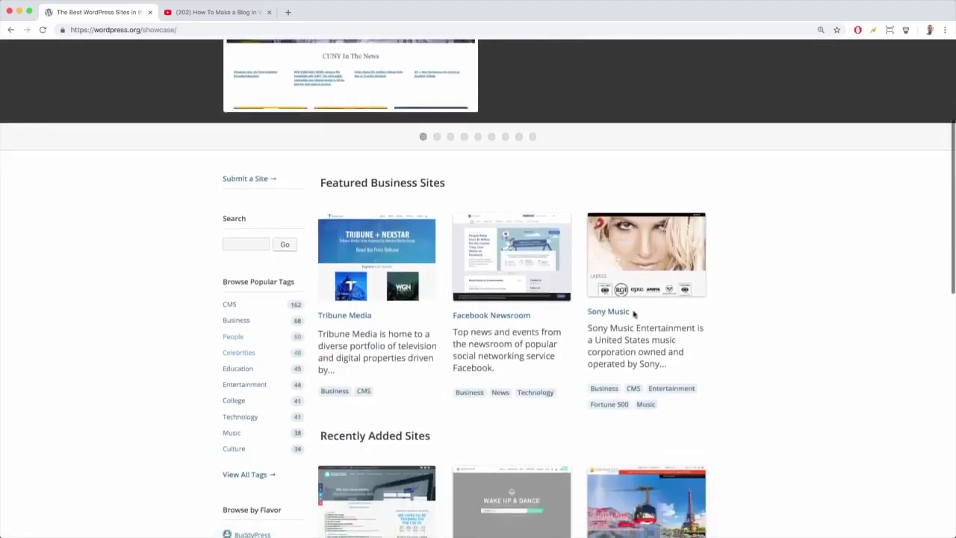
{"action": "scroll", "coordinate": [507, 330], "scroll_direction": "down", "scroll_amount": 1}
{"action": "left_click", "coordinate": [243, 291]}
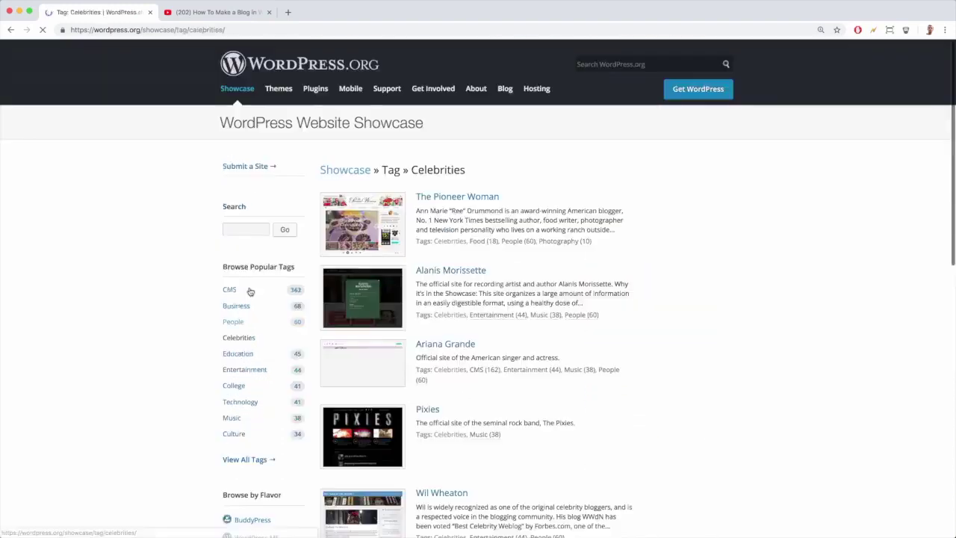
{"action": "scroll", "coordinate": [427, 287], "scroll_direction": "down", "scroll_amount": 2}
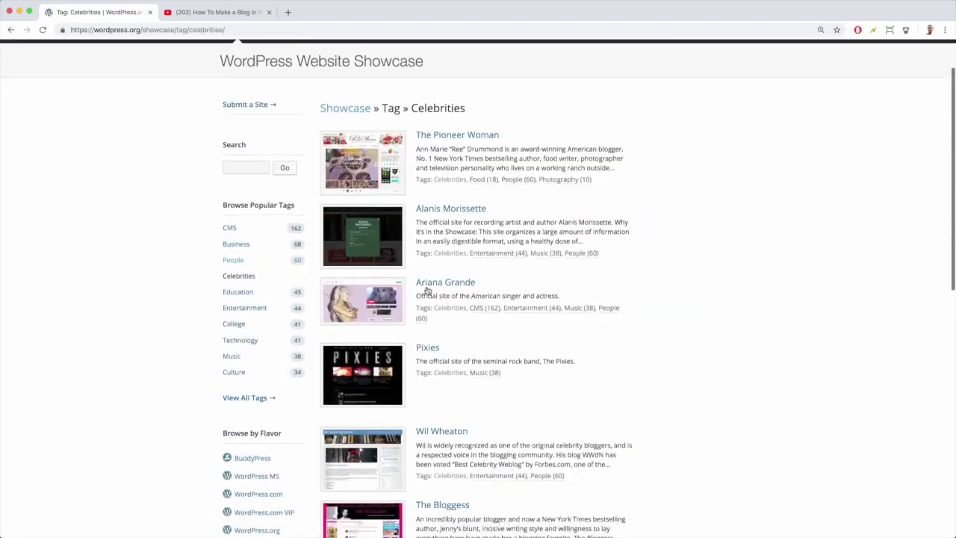
{"action": "scroll", "coordinate": [435, 328], "scroll_direction": "down", "scroll_amount": 3}
{"action": "scroll", "coordinate": [435, 329], "scroll_direction": "down", "scroll_amount": 5}
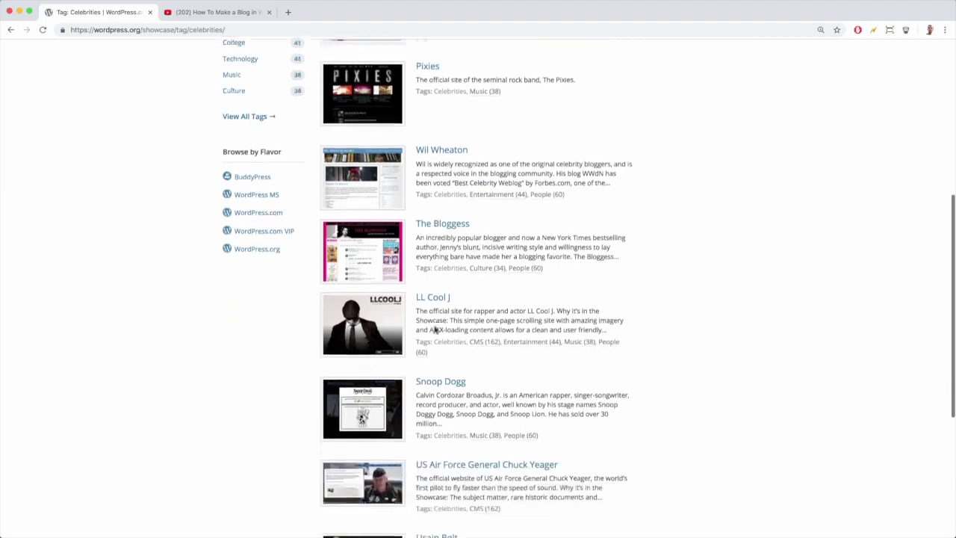
{"action": "scroll", "coordinate": [436, 328], "scroll_direction": "down", "scroll_amount": 1}
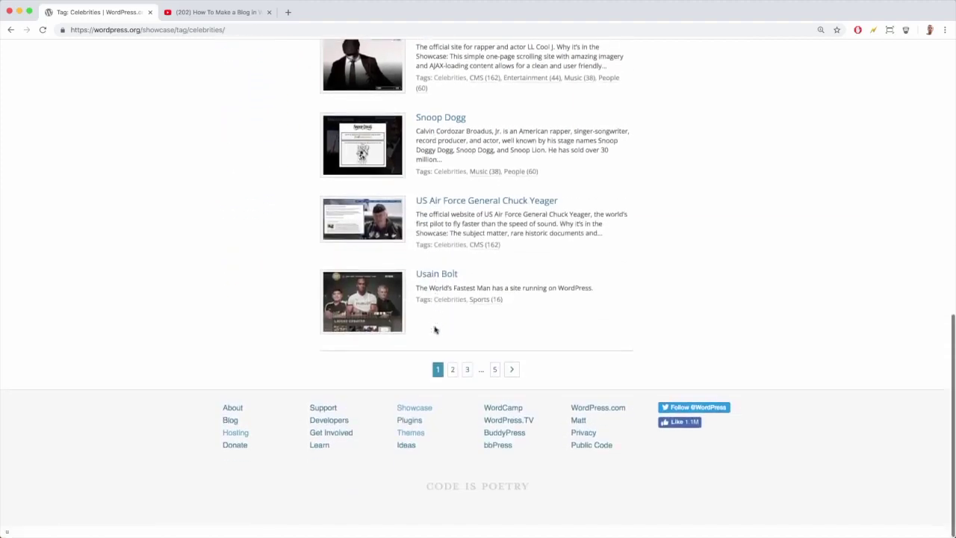
{"action": "scroll", "coordinate": [435, 330], "scroll_direction": "up", "scroll_amount": 10}
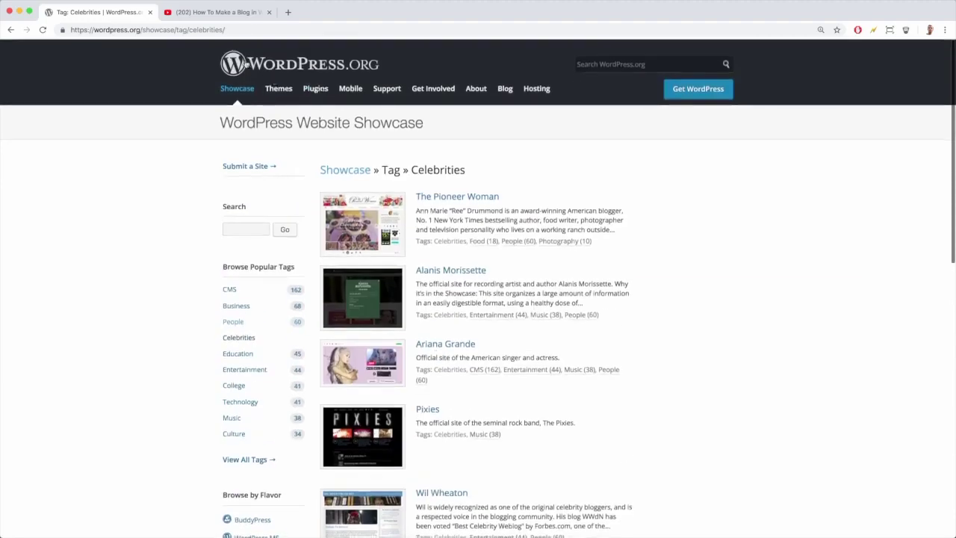
{"action": "left_click", "coordinate": [246, 64]}
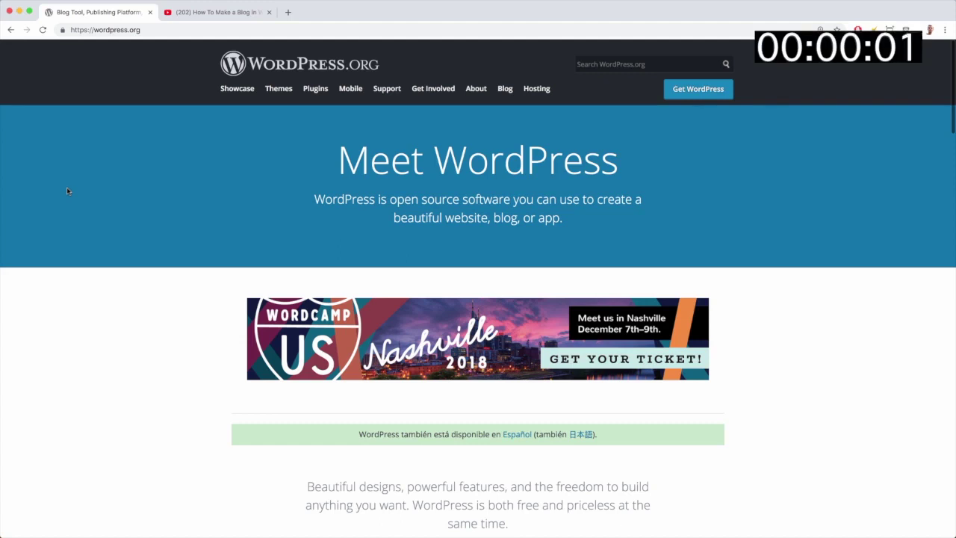
Open the goo.gl Bluehost discount link from the How To Make a Blog video description
{"action": "left_click", "coordinate": [218, 12]}
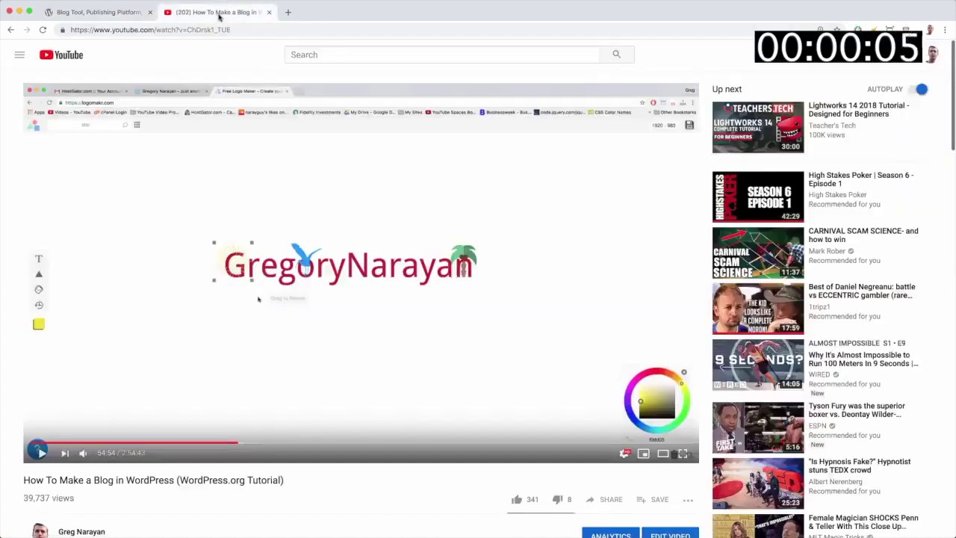
{"action": "scroll", "coordinate": [364, 189], "scroll_direction": "down", "scroll_amount": 1}
{"action": "scroll", "coordinate": [364, 189], "scroll_direction": "down", "scroll_amount": 3}
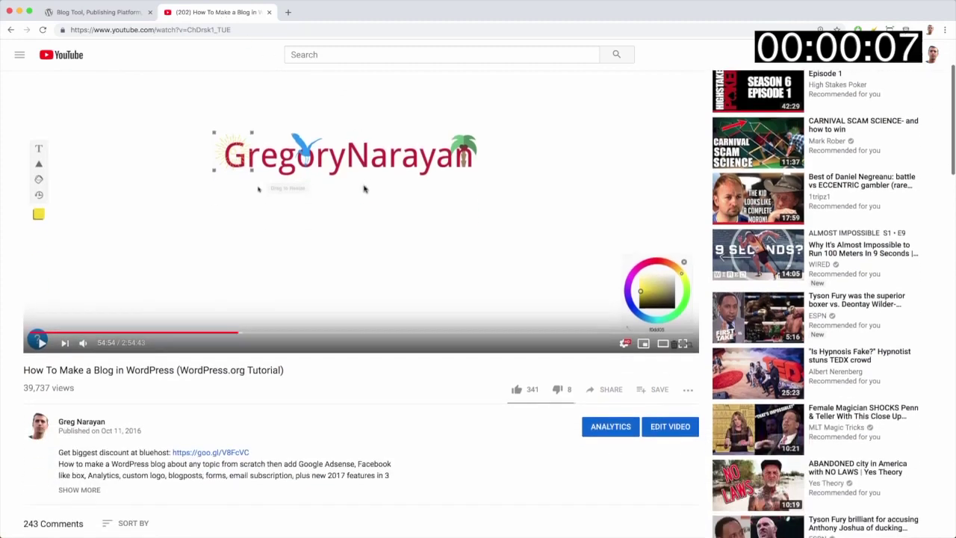
{"action": "scroll", "coordinate": [363, 189], "scroll_direction": "up", "scroll_amount": 4}
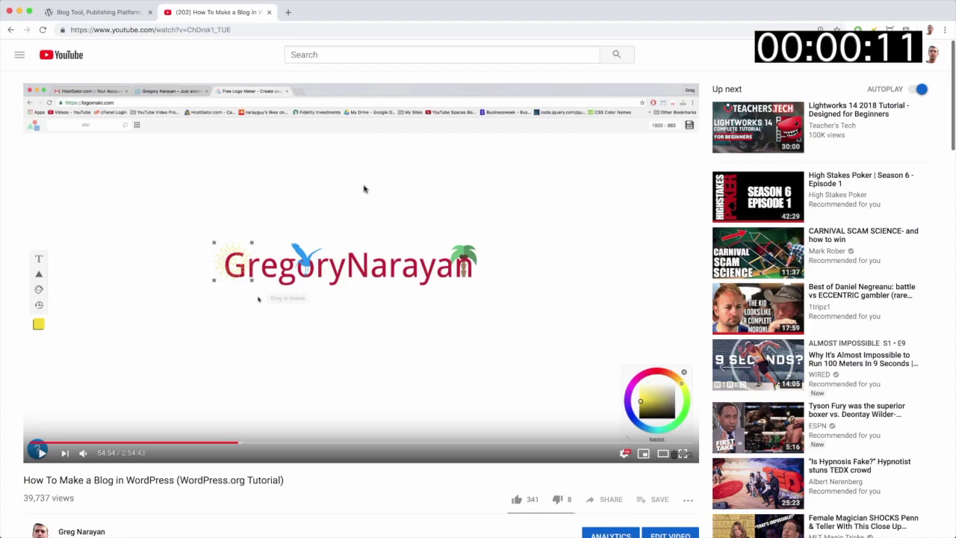
{"action": "scroll", "coordinate": [364, 189], "scroll_direction": "down", "scroll_amount": 5}
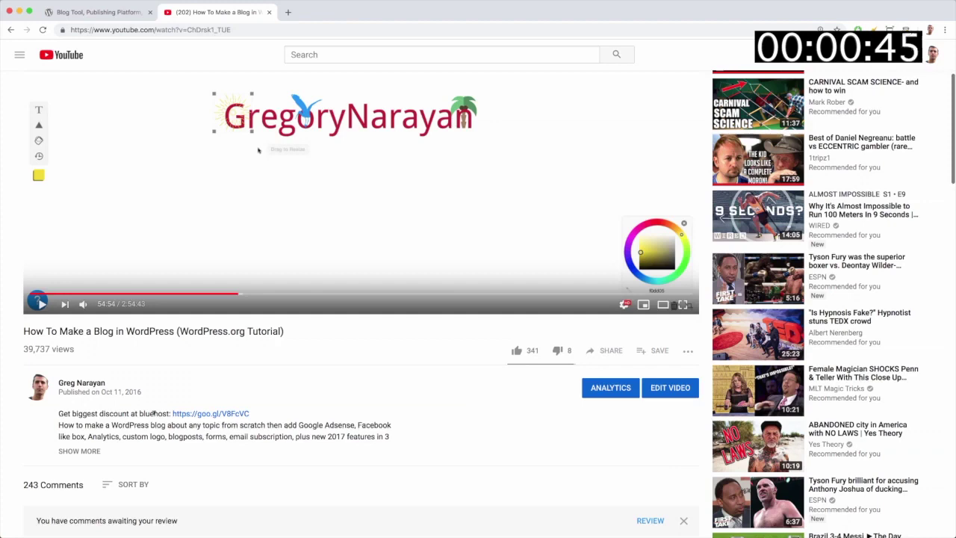
{"action": "scroll", "coordinate": [273, 355], "scroll_direction": "up", "scroll_amount": 3}
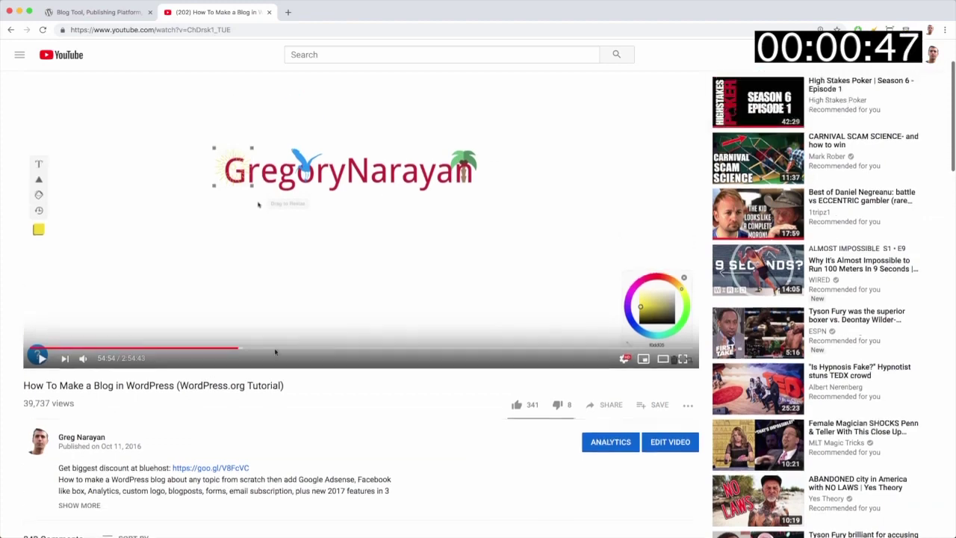
{"action": "scroll", "coordinate": [273, 352], "scroll_direction": "down", "scroll_amount": 3}
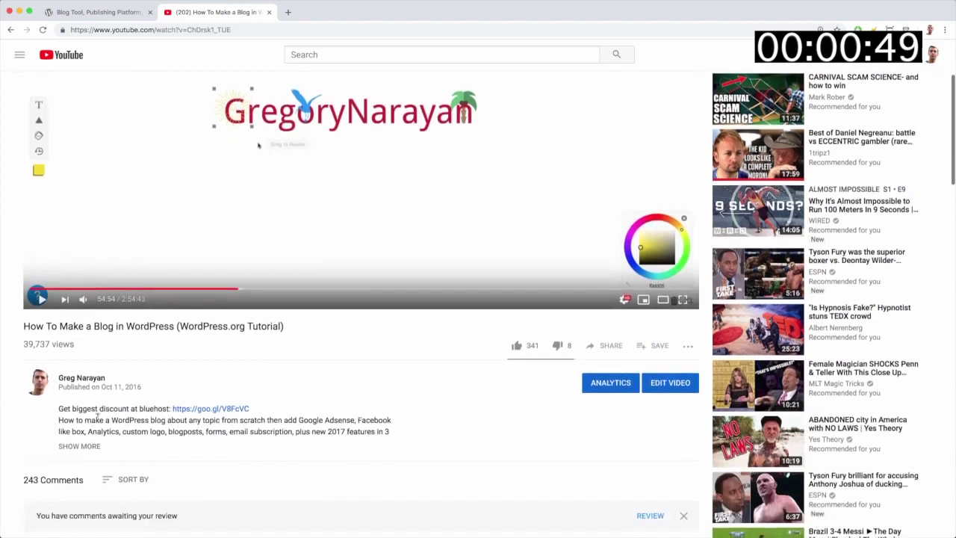
{"action": "left_click", "coordinate": [219, 412]}
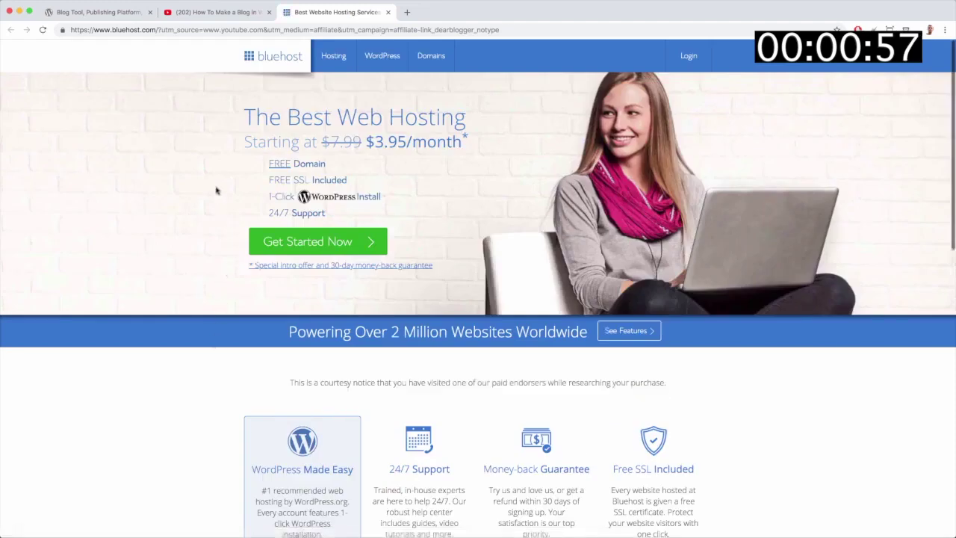
Load the plain bluehost.com home page and look over its $3.95/month hosting offer
{"action": "left_click", "coordinate": [277, 60]}
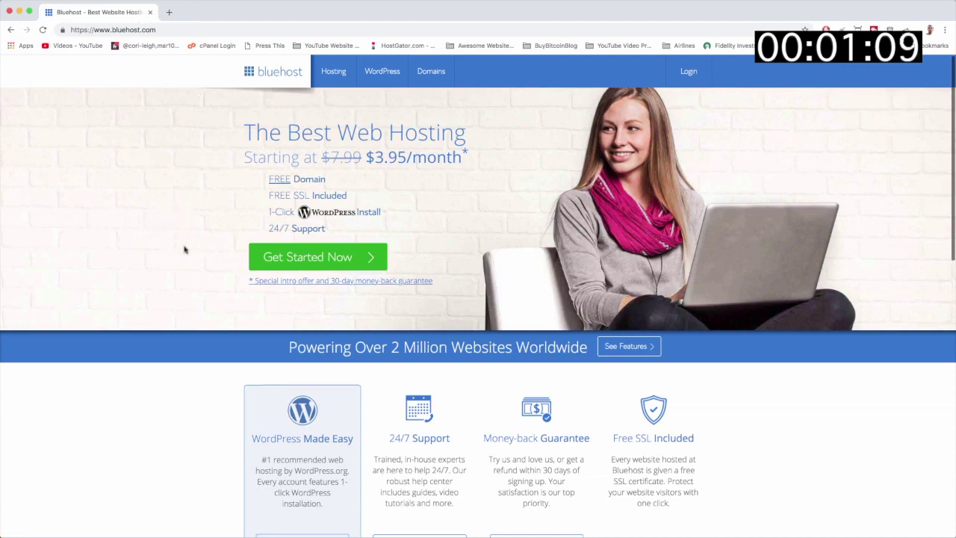
{"action": "scroll", "coordinate": [186, 249], "scroll_direction": "down", "scroll_amount": 9}
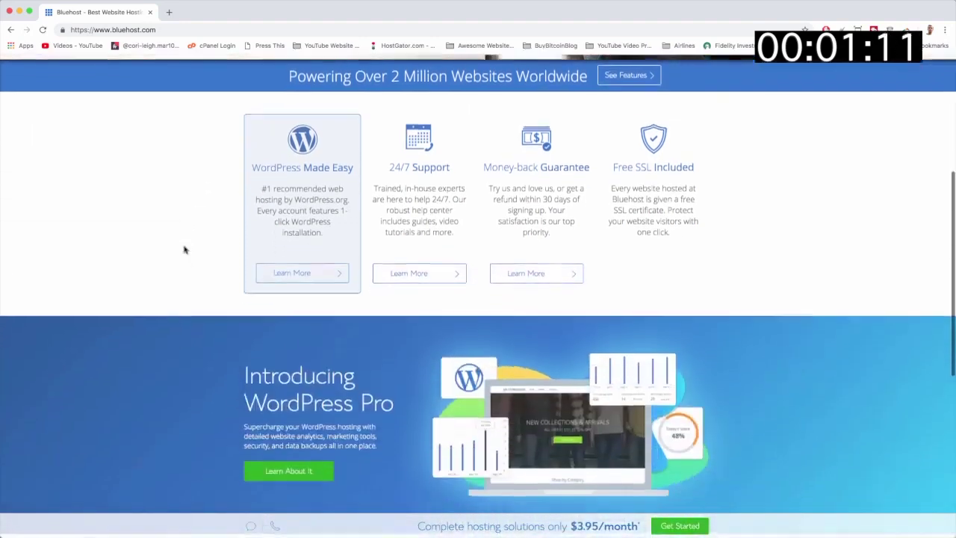
{"action": "scroll", "coordinate": [185, 250], "scroll_direction": "down", "scroll_amount": 7}
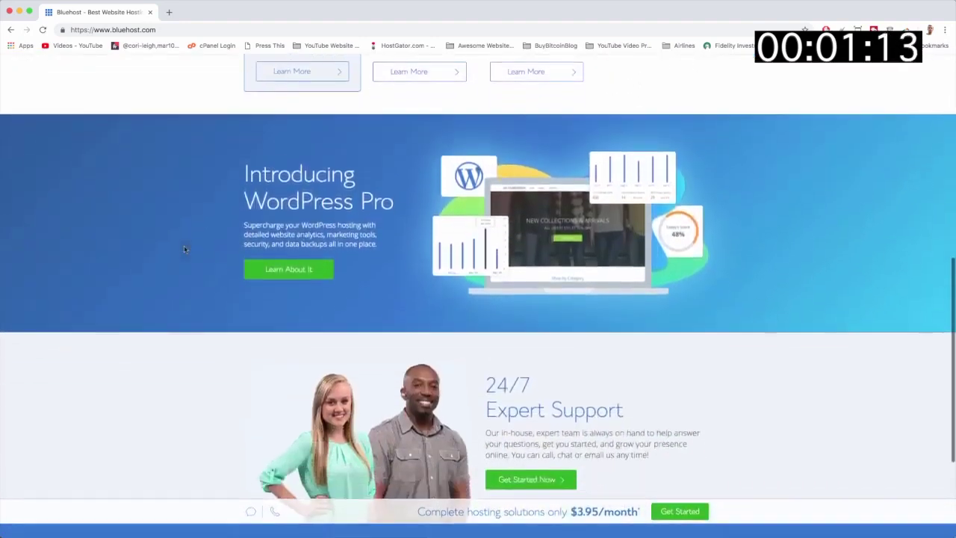
{"action": "scroll", "coordinate": [184, 249], "scroll_direction": "down", "scroll_amount": 2}
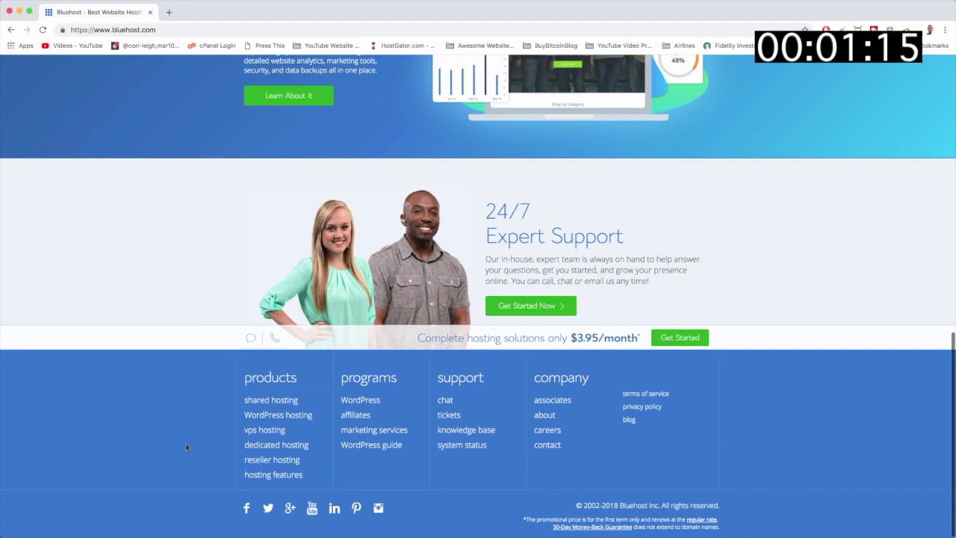
{"action": "scroll", "coordinate": [187, 447], "scroll_direction": "up", "scroll_amount": 4}
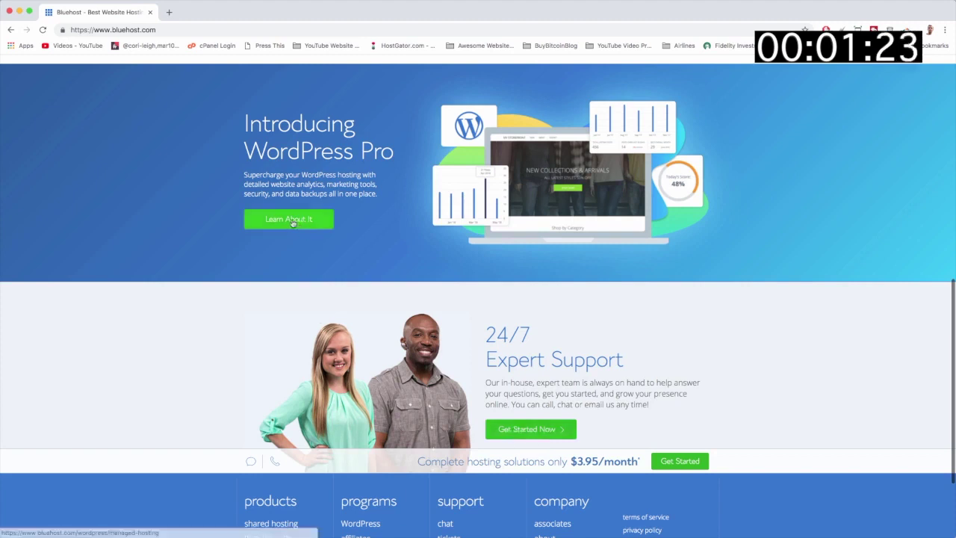
{"action": "scroll", "coordinate": [305, 249], "scroll_direction": "up", "scroll_amount": 3}
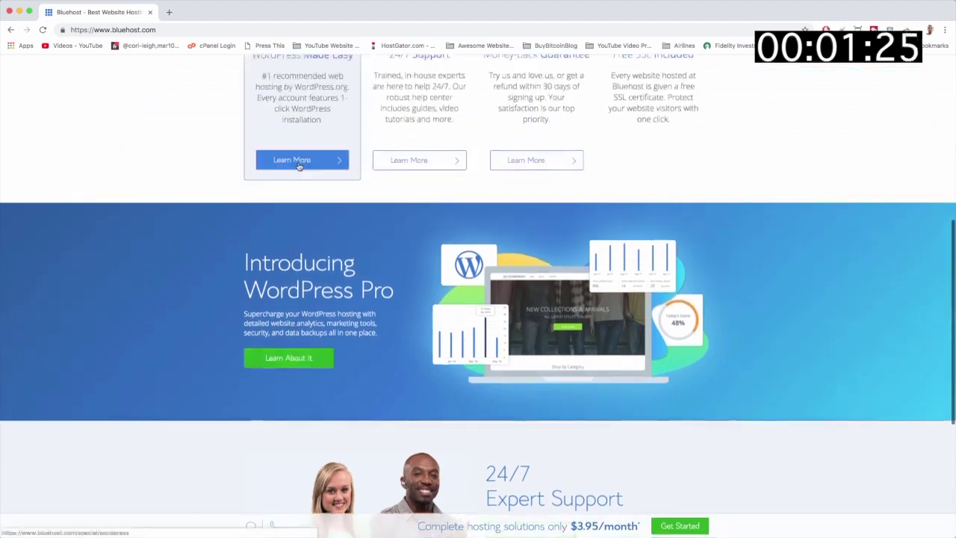
{"action": "scroll", "coordinate": [523, 165], "scroll_direction": "up", "scroll_amount": 2}
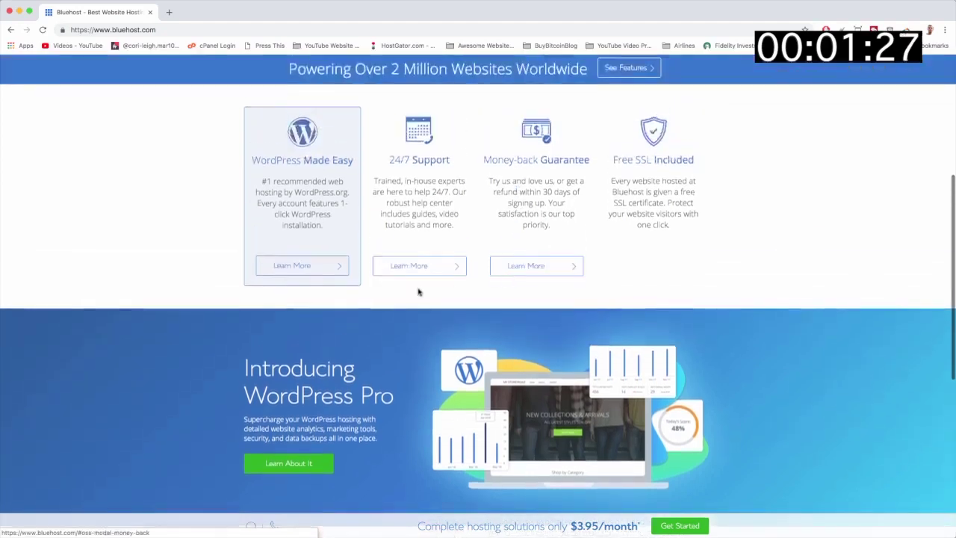
{"action": "scroll", "coordinate": [388, 225], "scroll_direction": "up", "scroll_amount": 4}
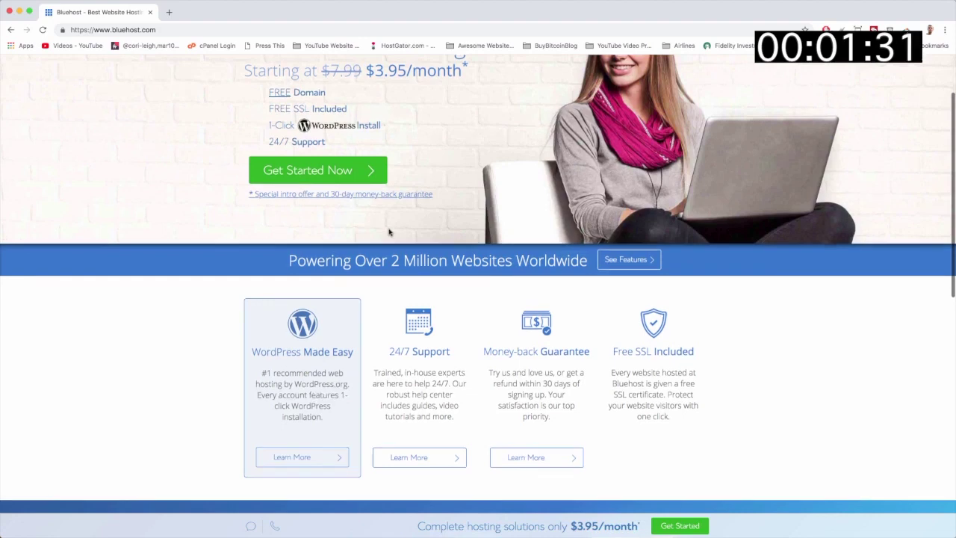
{"action": "scroll", "coordinate": [388, 232], "scroll_direction": "up", "scroll_amount": 1}
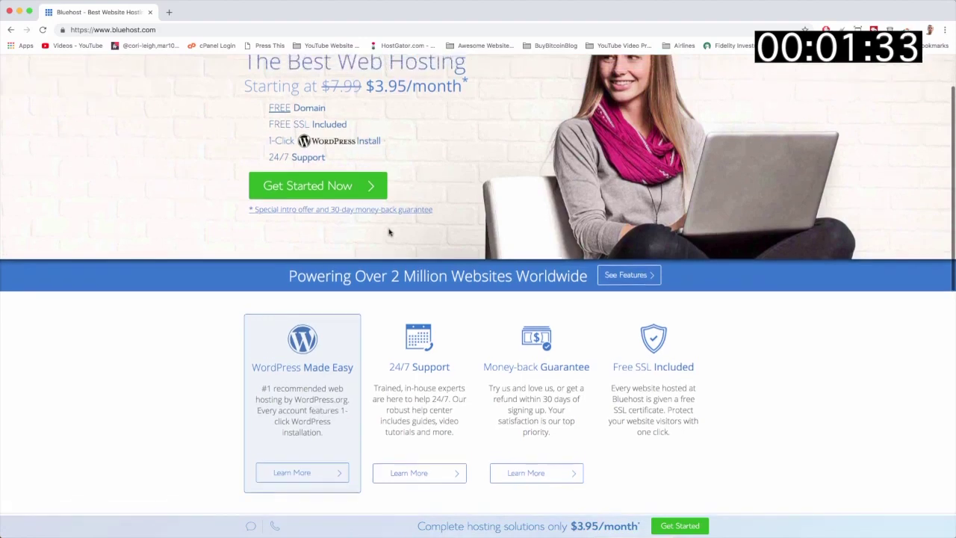
{"action": "scroll", "coordinate": [312, 255], "scroll_direction": "up", "scroll_amount": 3}
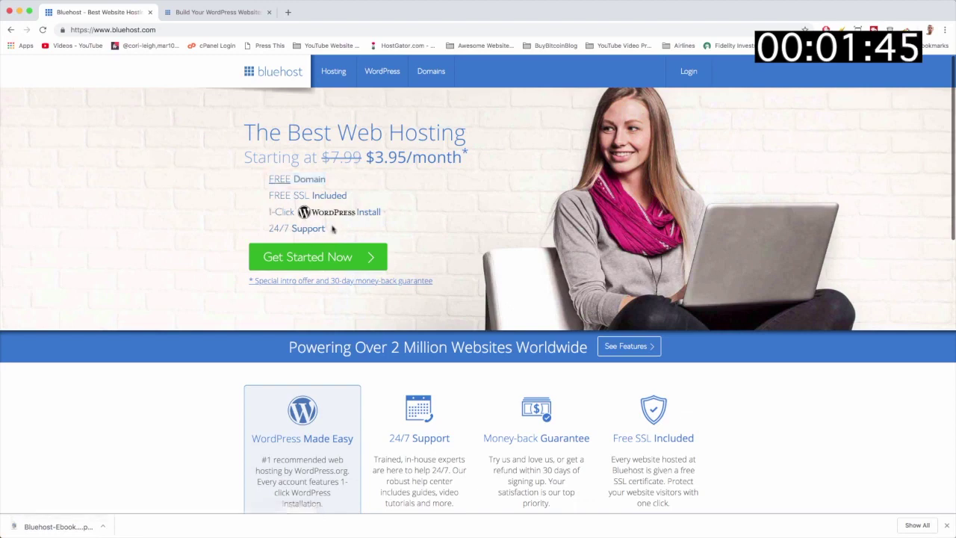
Highlight the 24/7 Support and 'The Best Web Hosting' text, then open a blank new tab
{"action": "left_click_drag", "start_coordinate": [323, 227], "coordinate": [268, 228]}
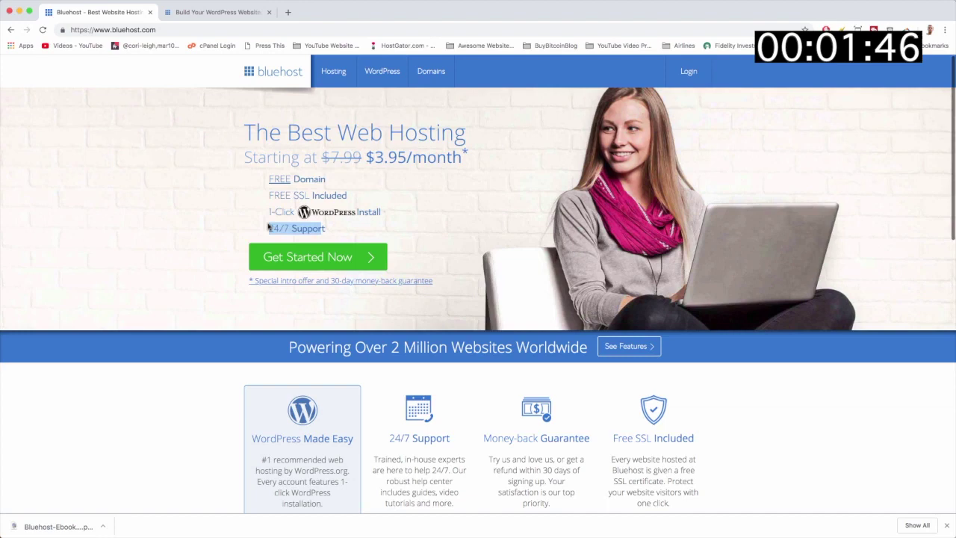
{"action": "left_click", "coordinate": [336, 229]}
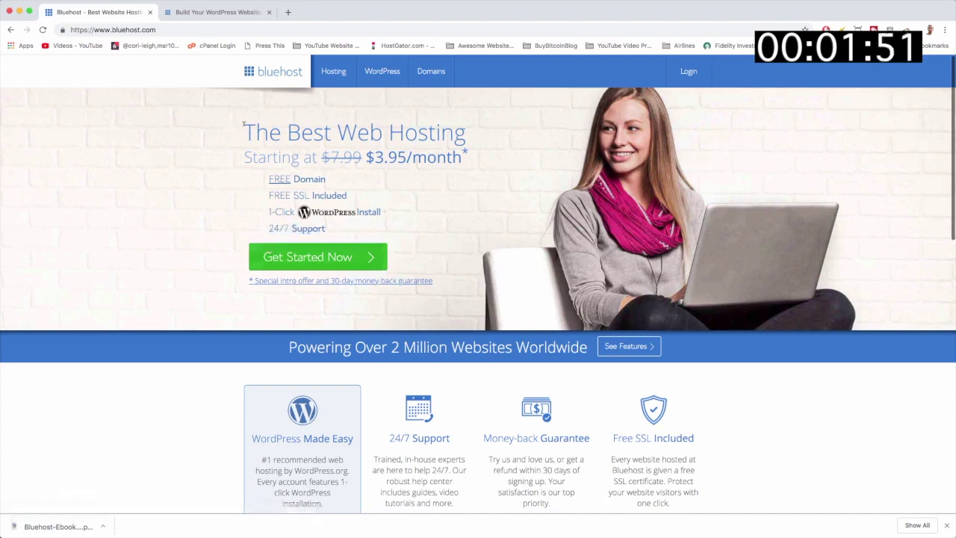
{"action": "left_click_drag", "start_coordinate": [243, 127], "coordinate": [430, 134]}
{"action": "left_click", "coordinate": [182, 222]}
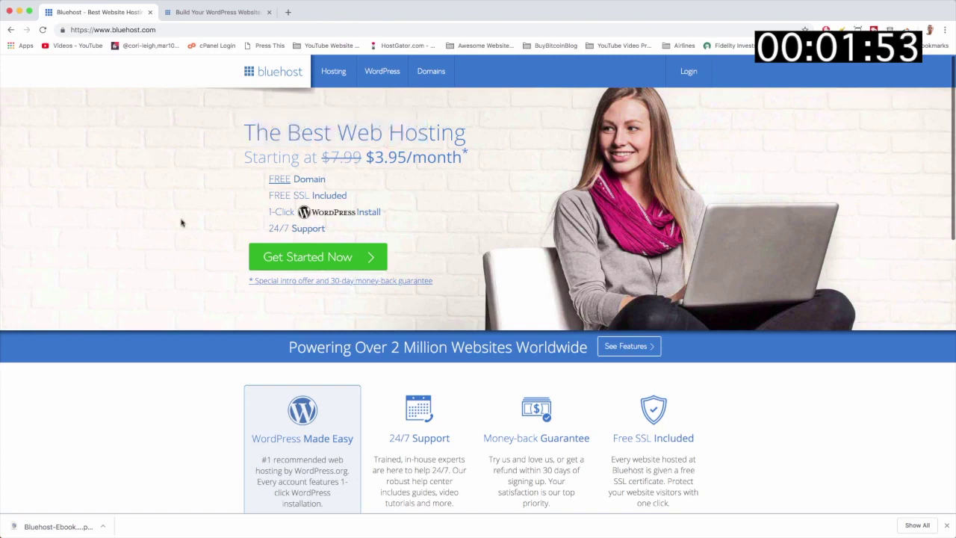
{"action": "left_click", "coordinate": [288, 13]}
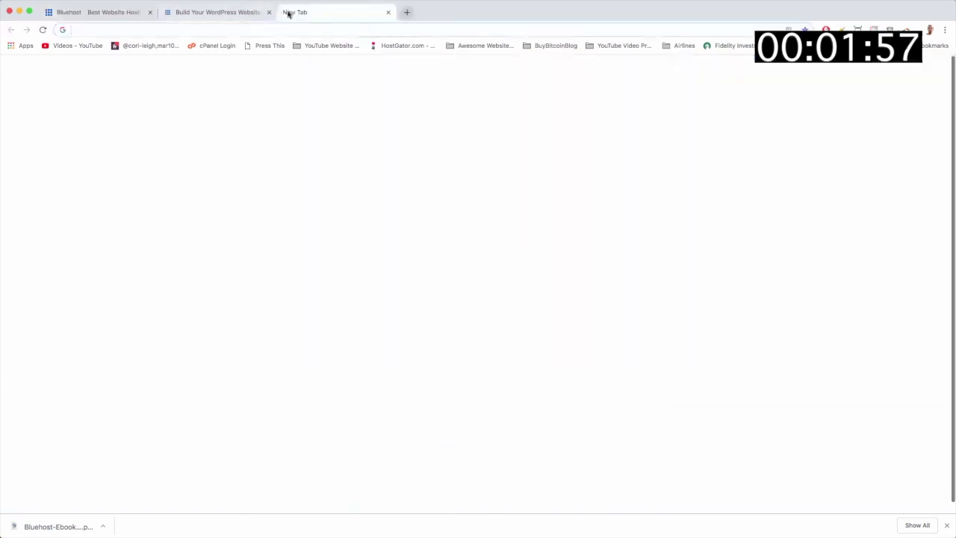
View wordpress.org/hosting's recommended hosts, then go back to the Bluehost tab
{"action": "type", "text": "wordpress.org/hosting"}
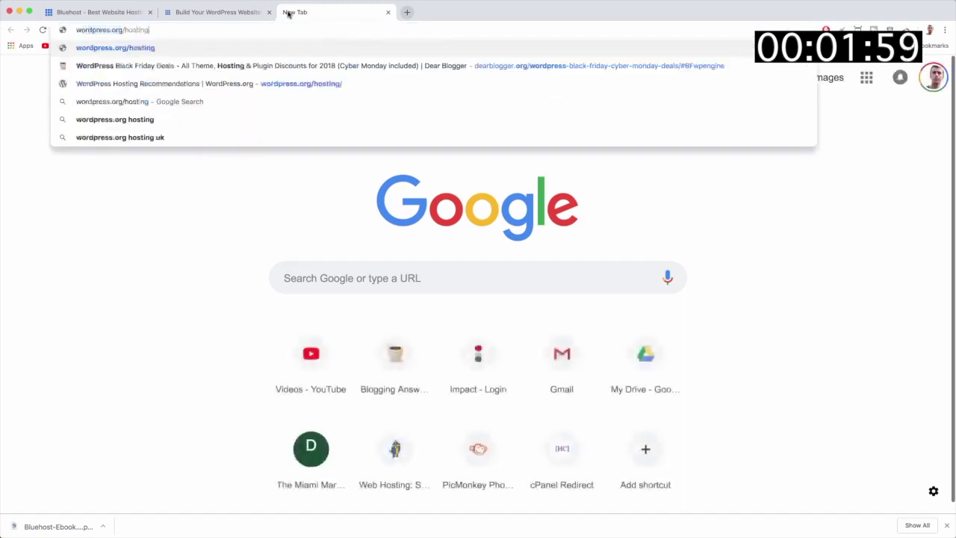
{"action": "key", "text": "Return"}
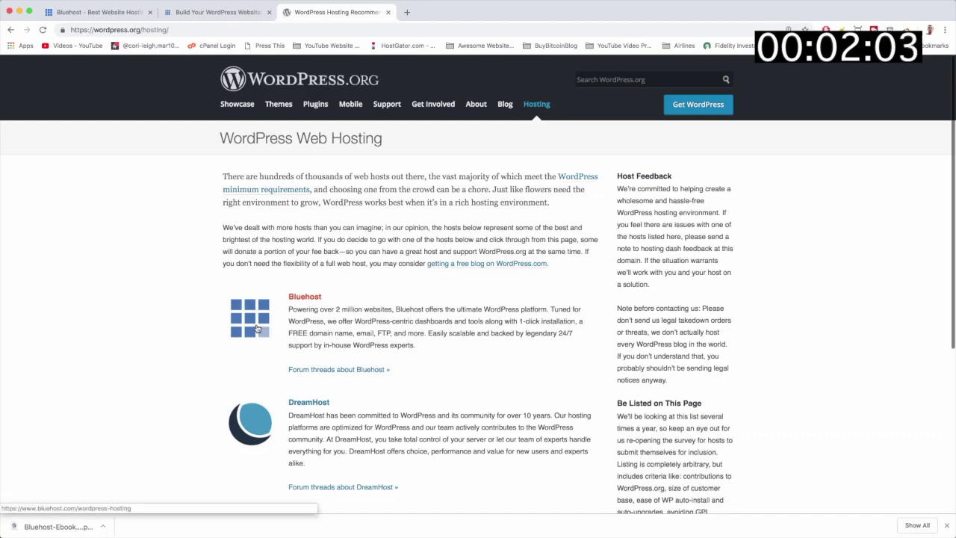
{"action": "scroll", "coordinate": [330, 386], "scroll_direction": "down", "scroll_amount": 7}
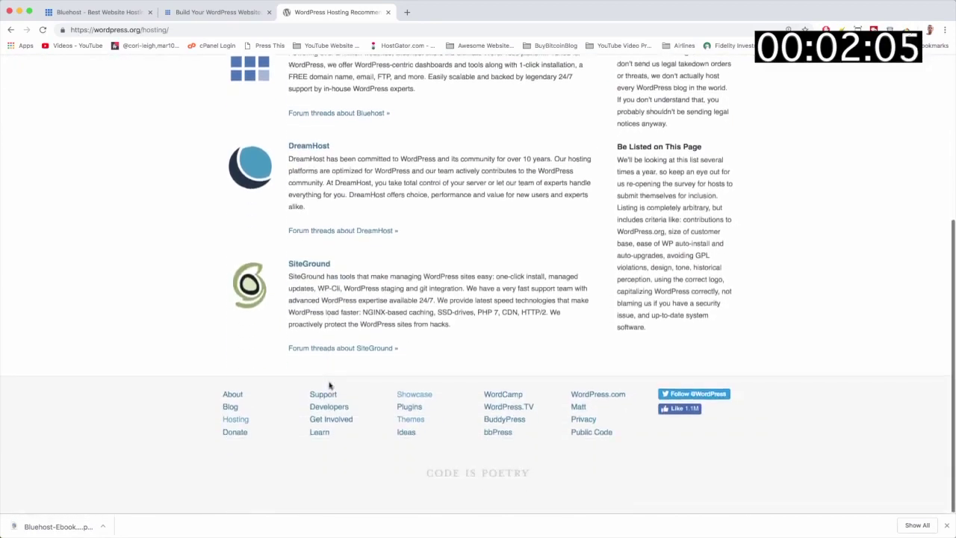
{"action": "scroll", "coordinate": [330, 386], "scroll_direction": "up", "scroll_amount": 6}
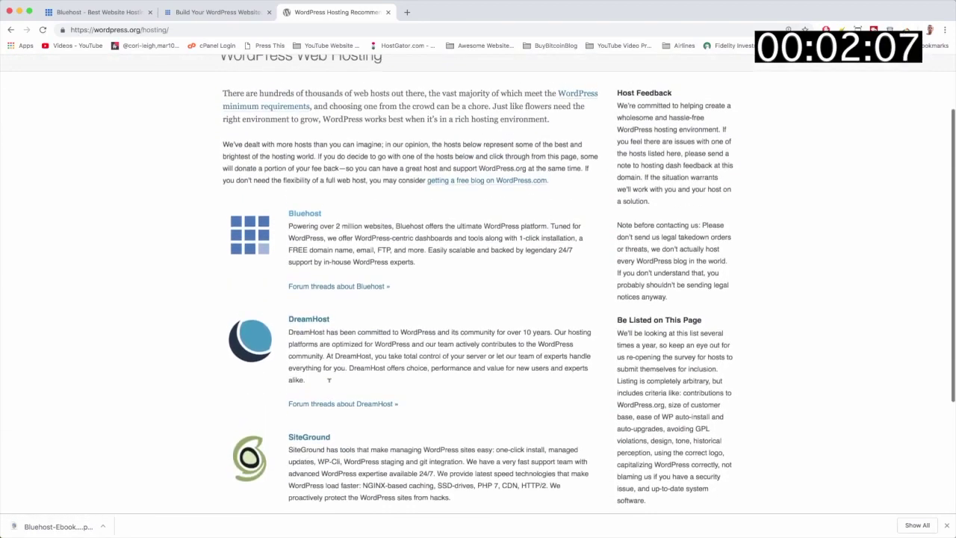
{"action": "scroll", "coordinate": [330, 386], "scroll_direction": "up", "scroll_amount": 2}
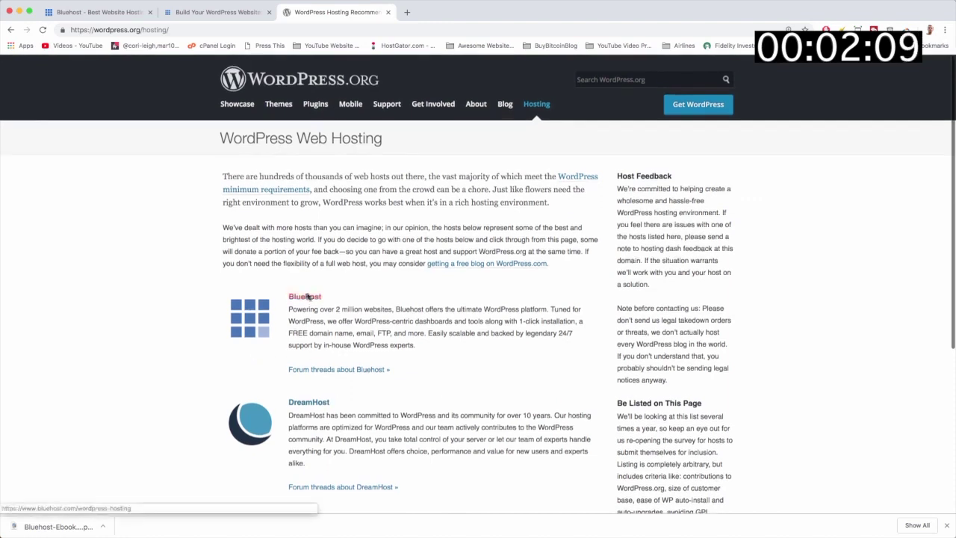
{"action": "left_click", "coordinate": [104, 14]}
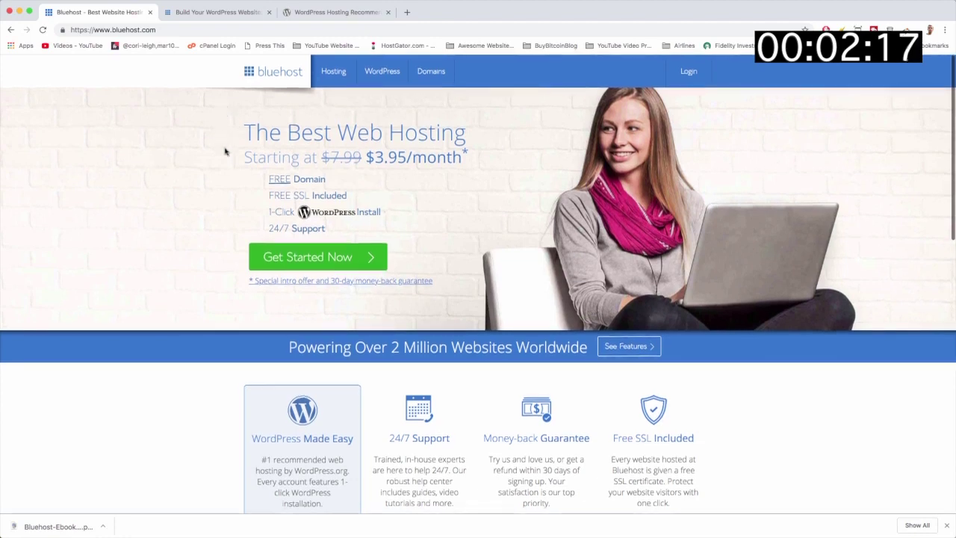
Start the Bluehost signup to see the plans and highlight the Go PRO plan name
{"action": "left_click", "coordinate": [369, 258]}
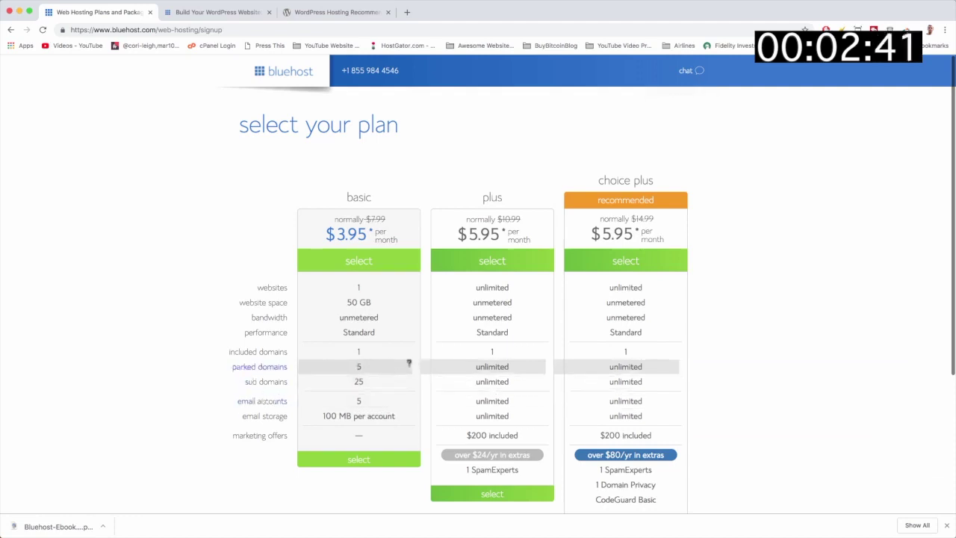
{"action": "scroll", "coordinate": [411, 362], "scroll_direction": "down", "scroll_amount": 1}
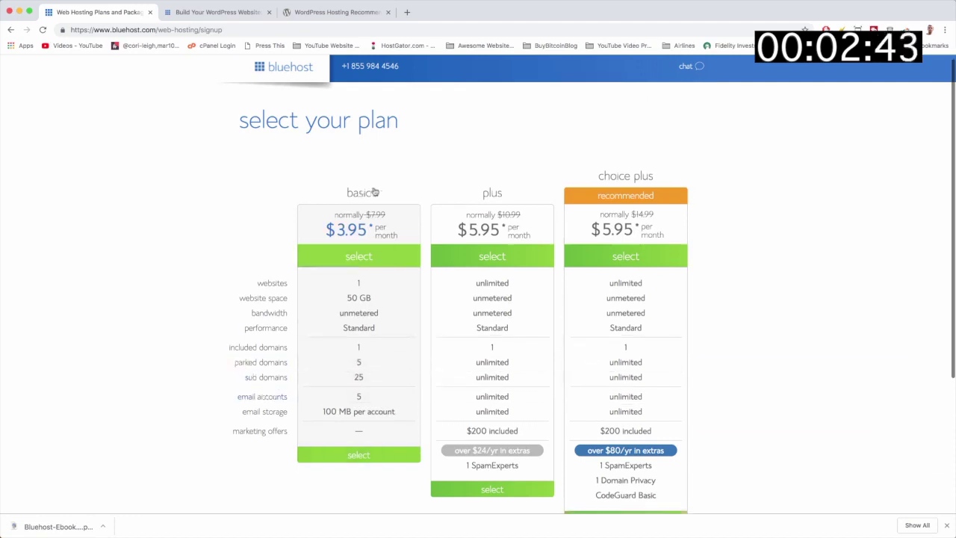
{"action": "scroll", "coordinate": [467, 308], "scroll_direction": "up", "scroll_amount": 1}
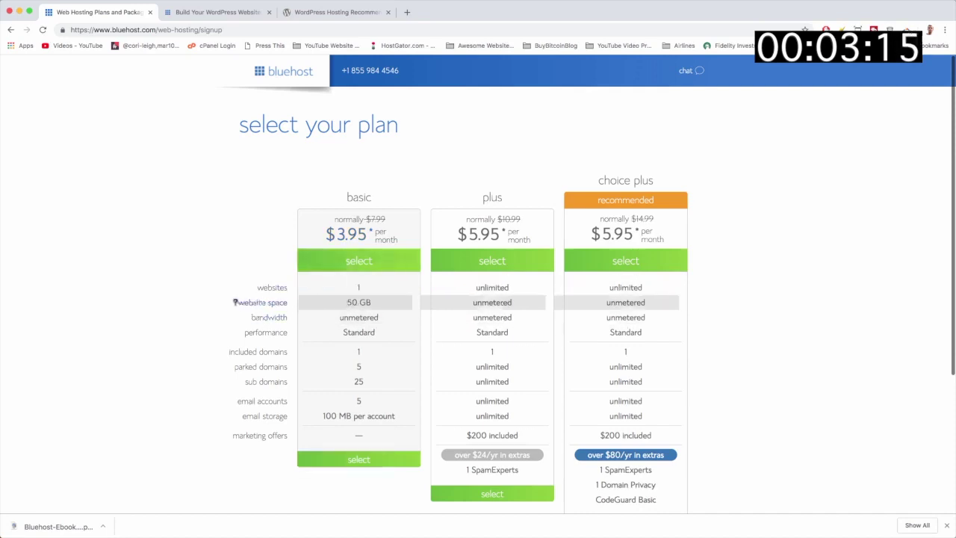
{"action": "scroll", "coordinate": [187, 305], "scroll_direction": "down", "scroll_amount": 5}
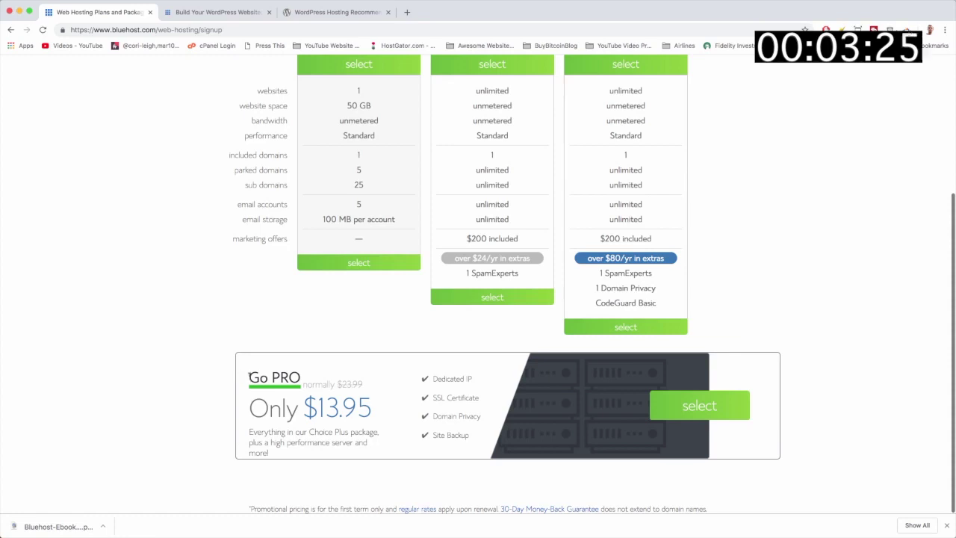
{"action": "left_click_drag", "start_coordinate": [249, 376], "coordinate": [303, 376]}
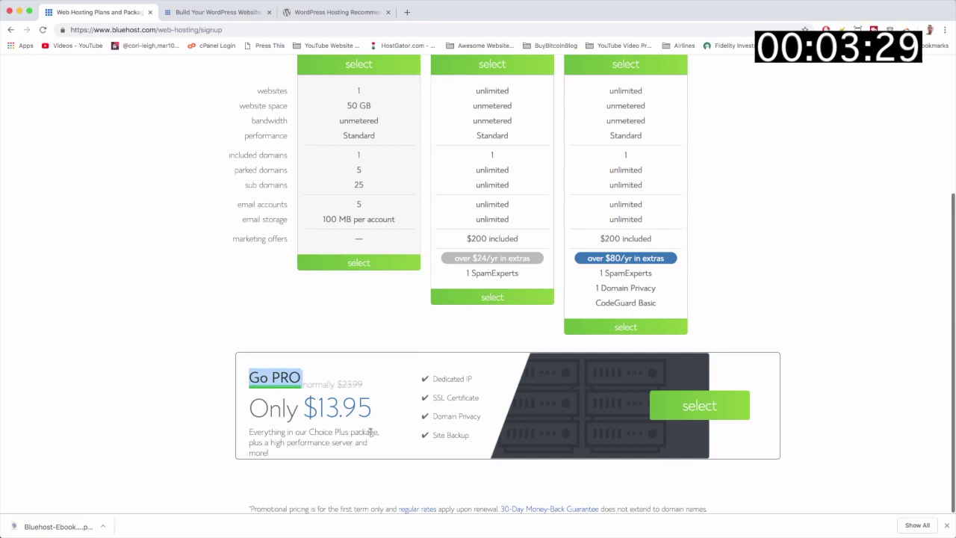
{"action": "left_click", "coordinate": [338, 431]}
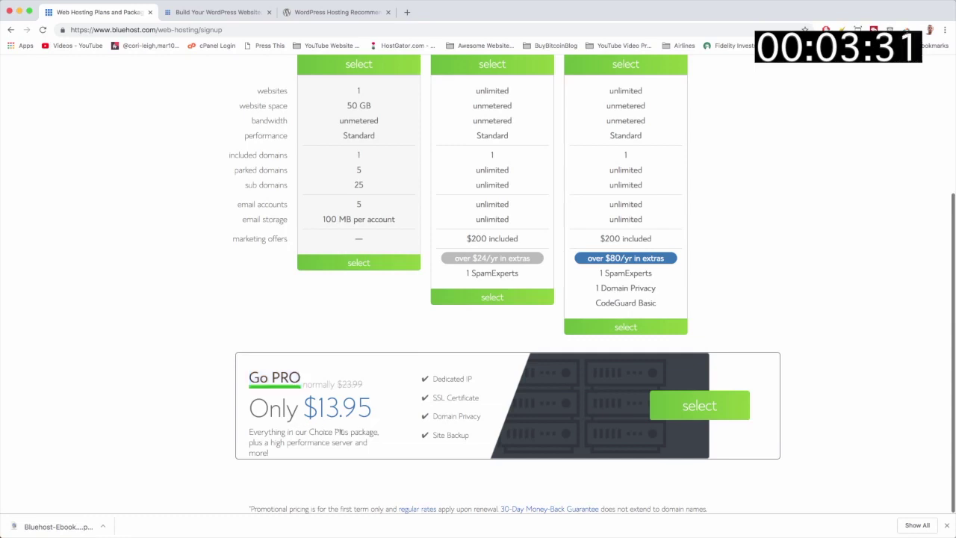
Compare the plans and select the basic plan at $3.95 per month
{"action": "scroll", "coordinate": [399, 433], "scroll_direction": "up", "scroll_amount": 5}
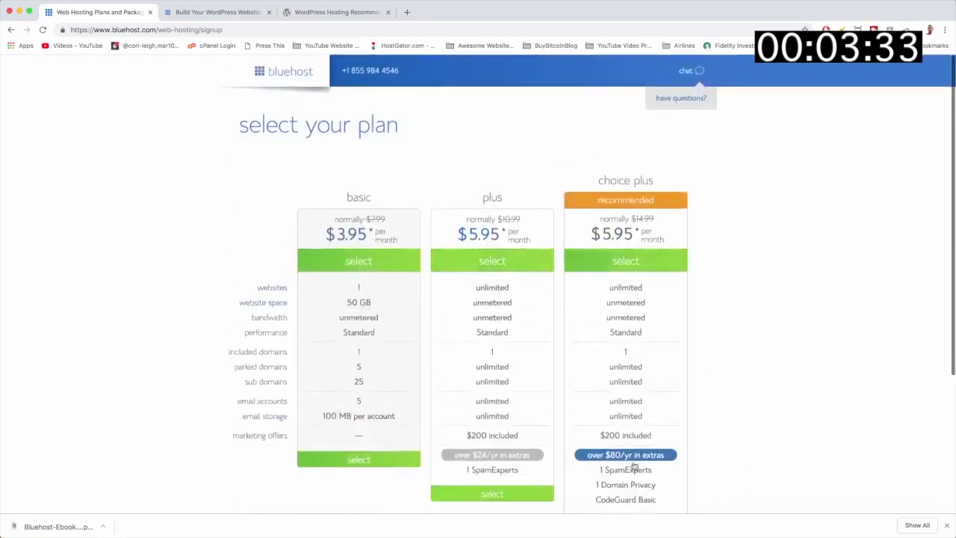
{"action": "scroll", "coordinate": [406, 488], "scroll_direction": "down", "scroll_amount": 5}
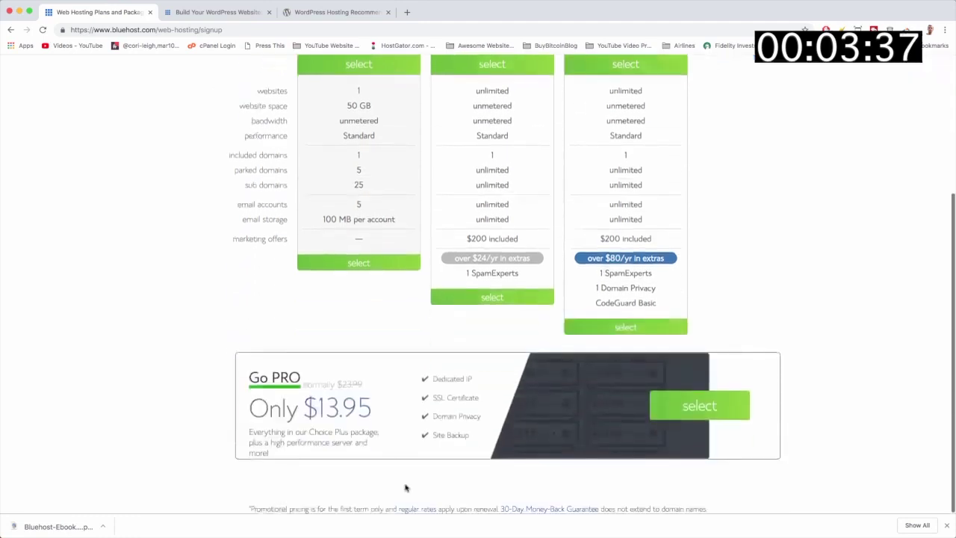
{"action": "scroll", "coordinate": [418, 316], "scroll_direction": "up", "scroll_amount": 4}
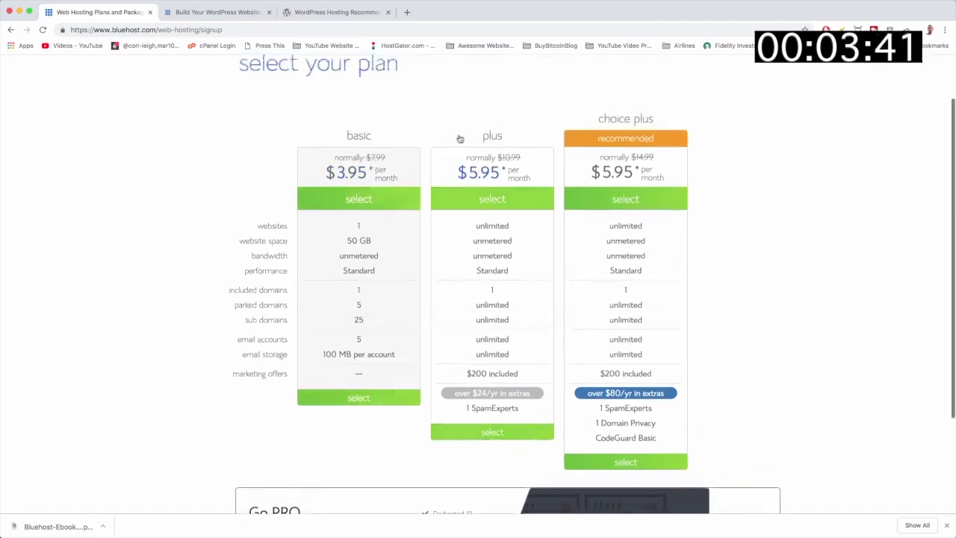
{"action": "scroll", "coordinate": [426, 208], "scroll_direction": "down", "scroll_amount": 2}
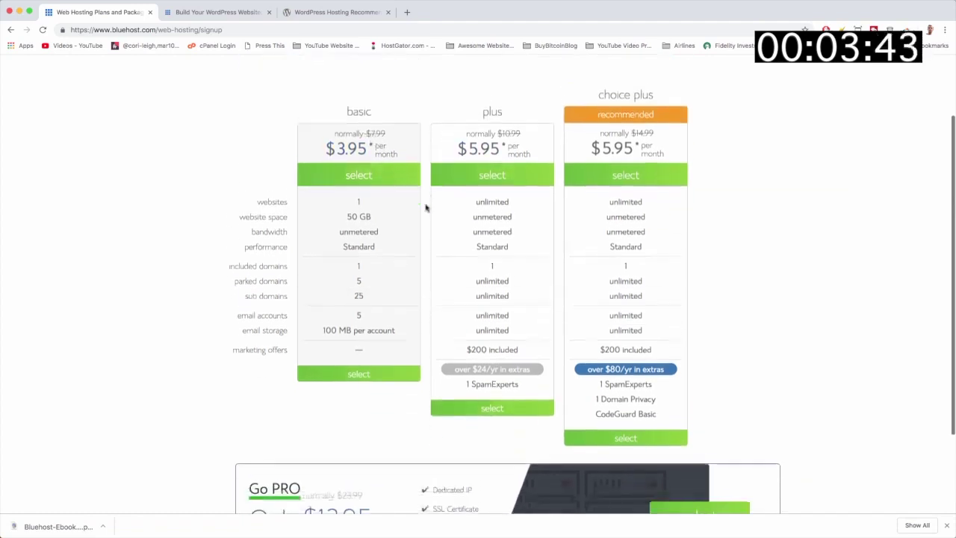
{"action": "scroll", "coordinate": [426, 207], "scroll_direction": "down", "scroll_amount": 2}
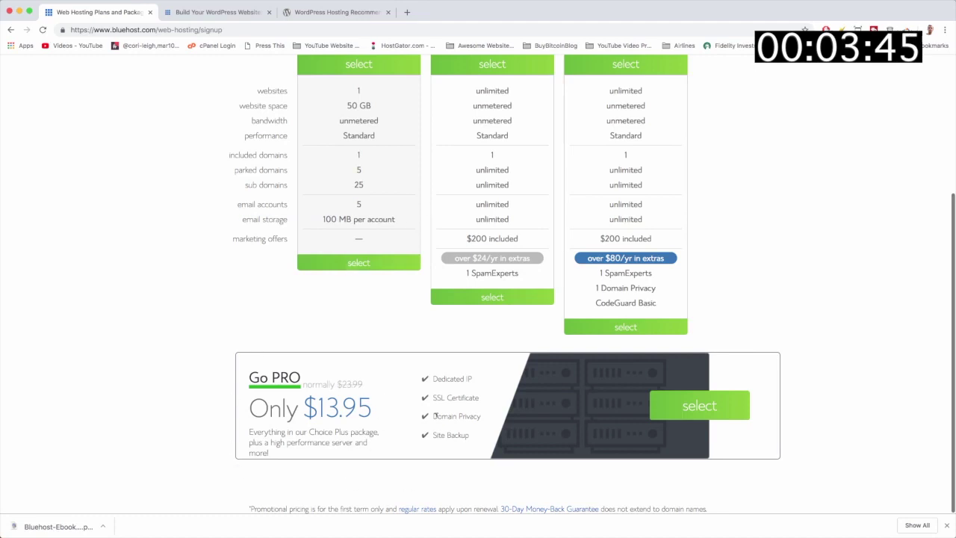
{"action": "scroll", "coordinate": [366, 448], "scroll_direction": "up", "scroll_amount": 2}
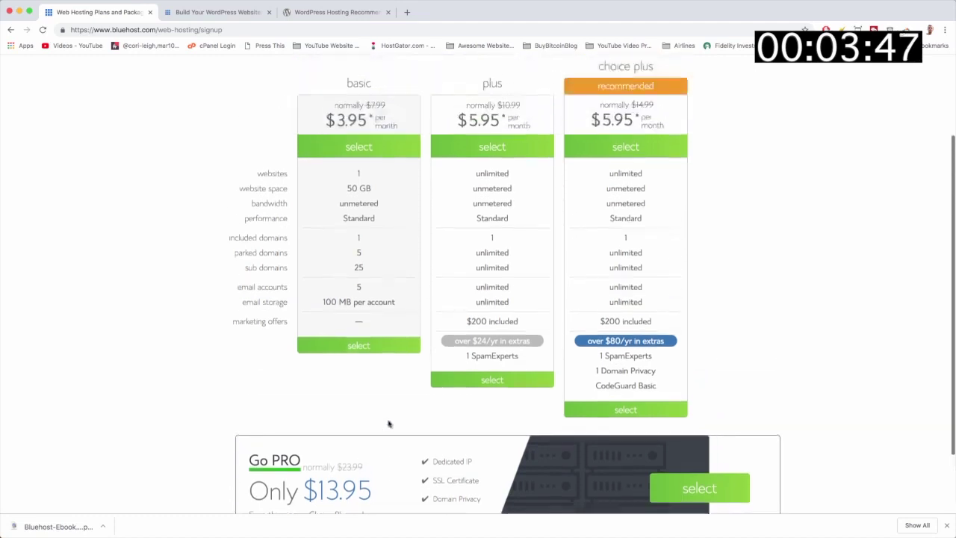
{"action": "scroll", "coordinate": [425, 411], "scroll_direction": "up", "scroll_amount": 2}
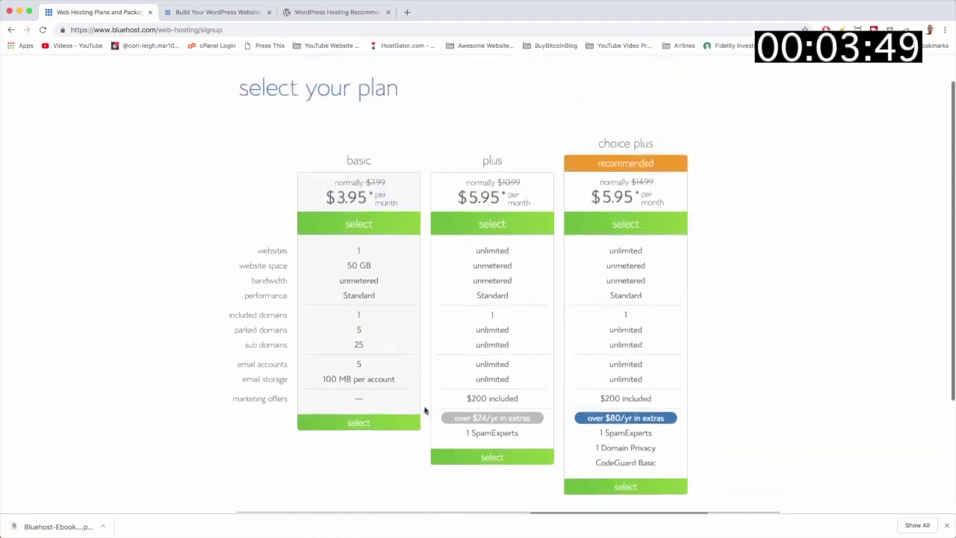
{"action": "scroll", "coordinate": [425, 410], "scroll_direction": "up", "scroll_amount": 2}
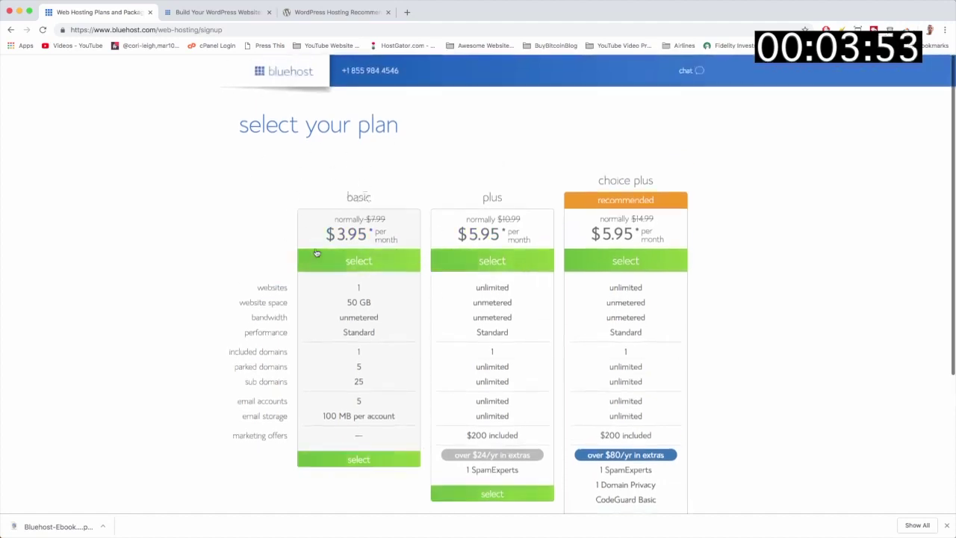
{"action": "left_click", "coordinate": [357, 269]}
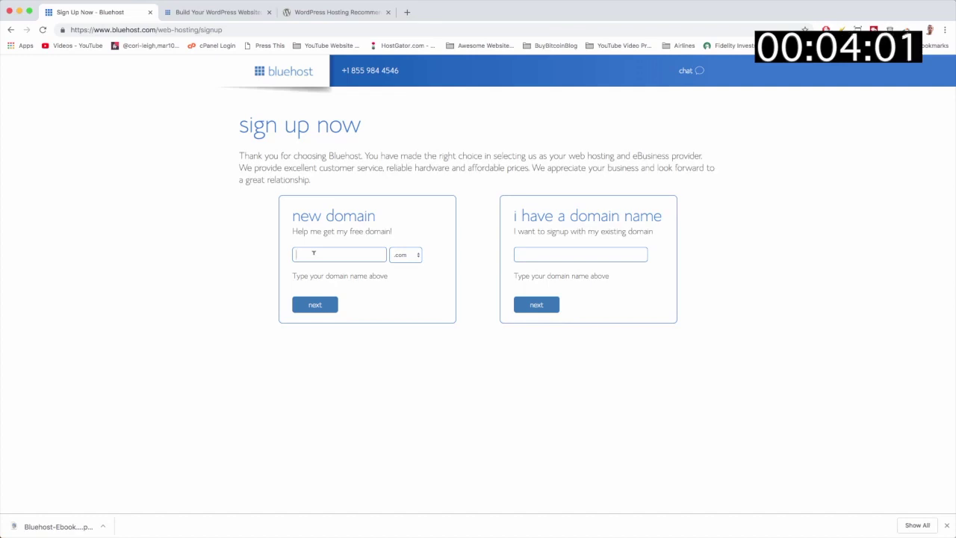
Submit bluehostwebsitewp.com as the new free domain, dismissing the chat help prompt
{"action": "left_click", "coordinate": [314, 253]}
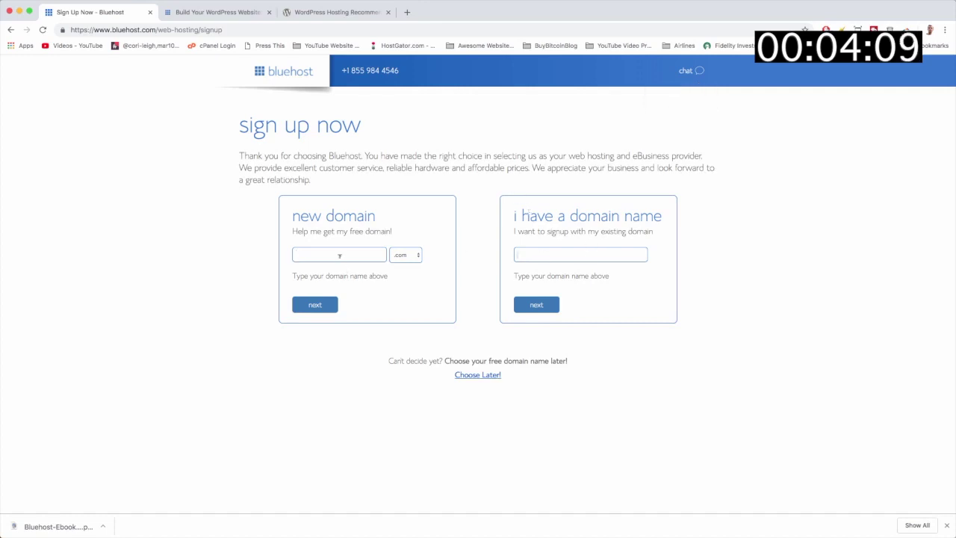
{"action": "type", "text": "bluehostwebsitewp"}
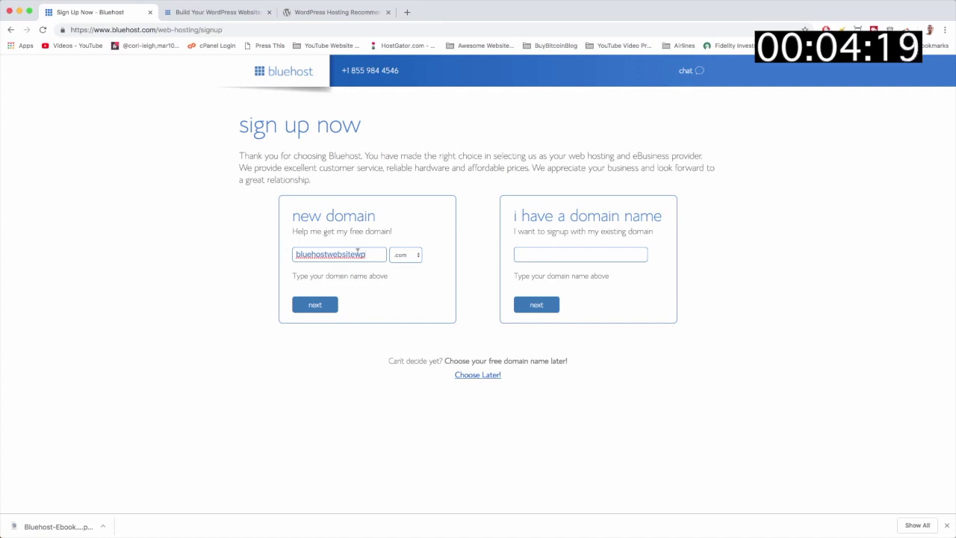
{"action": "left_click", "coordinate": [406, 256]}
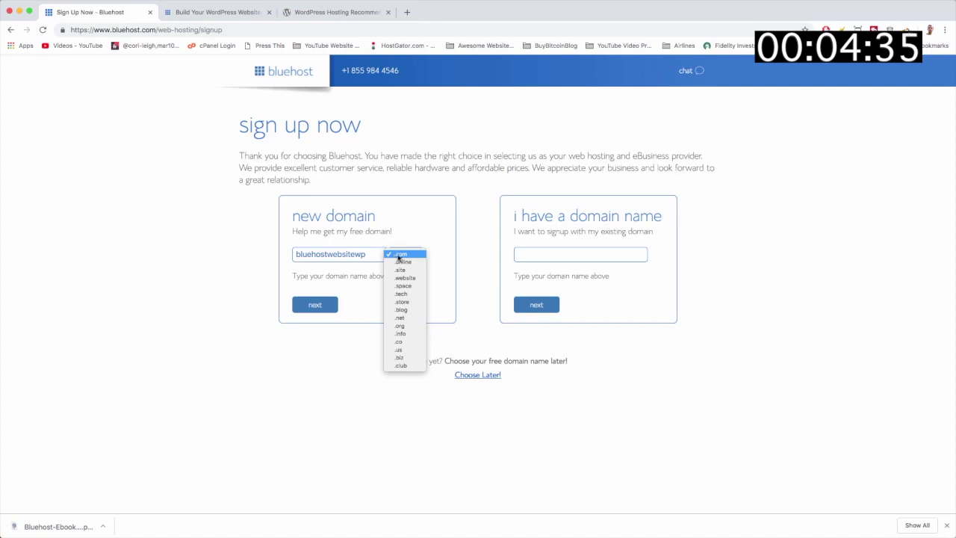
{"action": "left_click", "coordinate": [399, 256]}
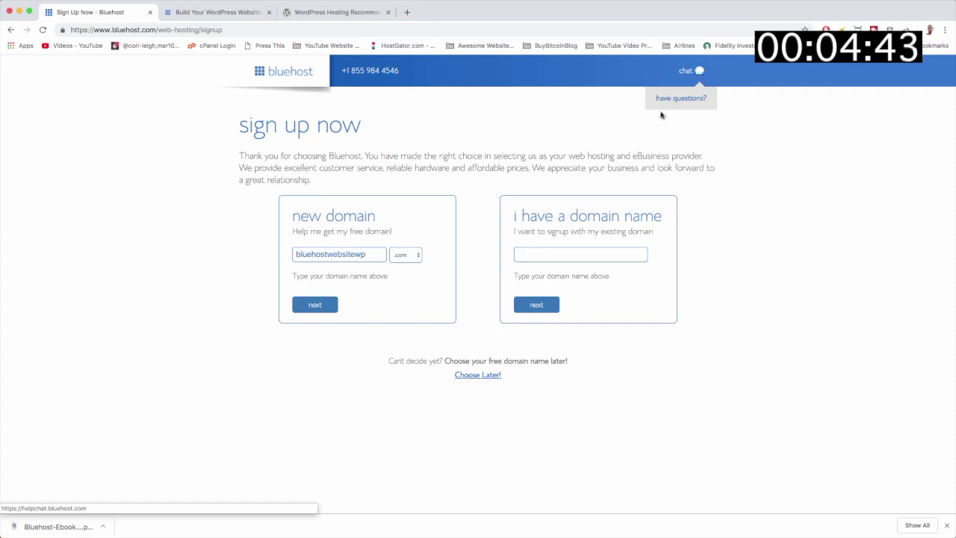
{"action": "left_click", "coordinate": [668, 98]}
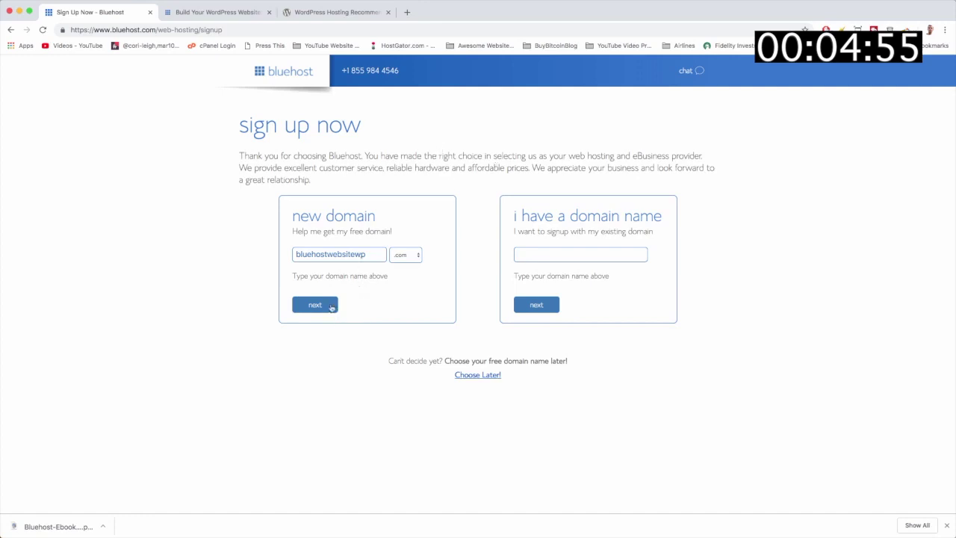
{"action": "left_click", "coordinate": [331, 307]}
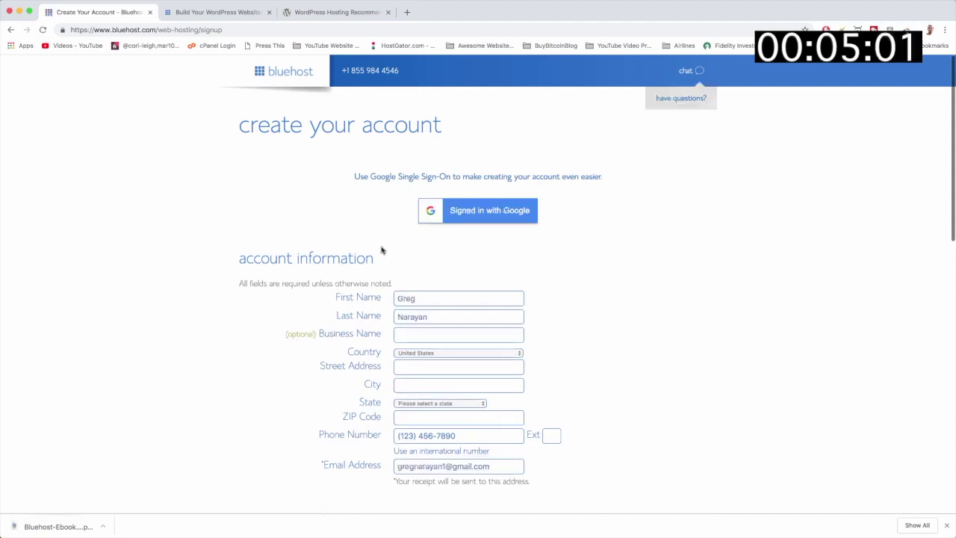
Enter DearBlogger Inc. as the business name and open the Account Plan length list
{"action": "scroll", "coordinate": [433, 253], "scroll_direction": "down", "scroll_amount": 2}
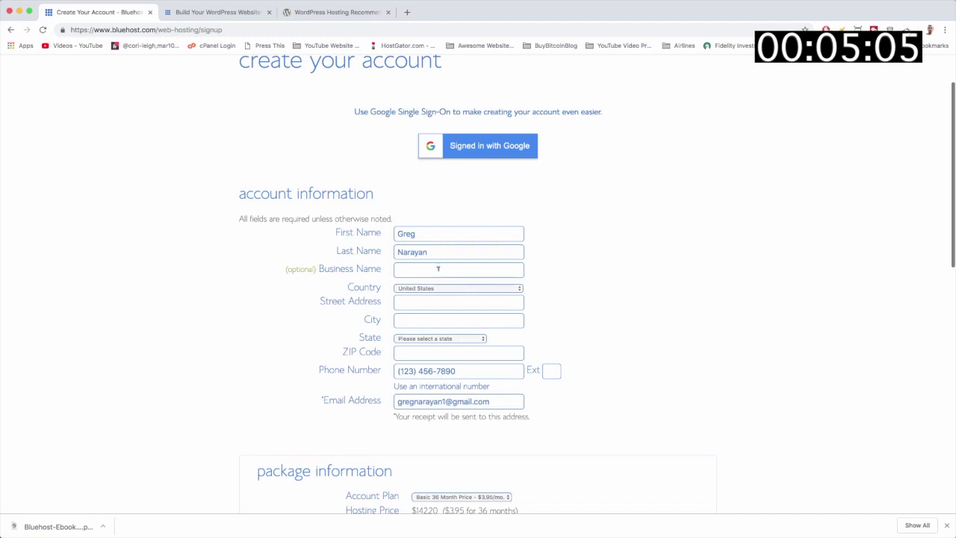
{"action": "type", "text": "arB"}
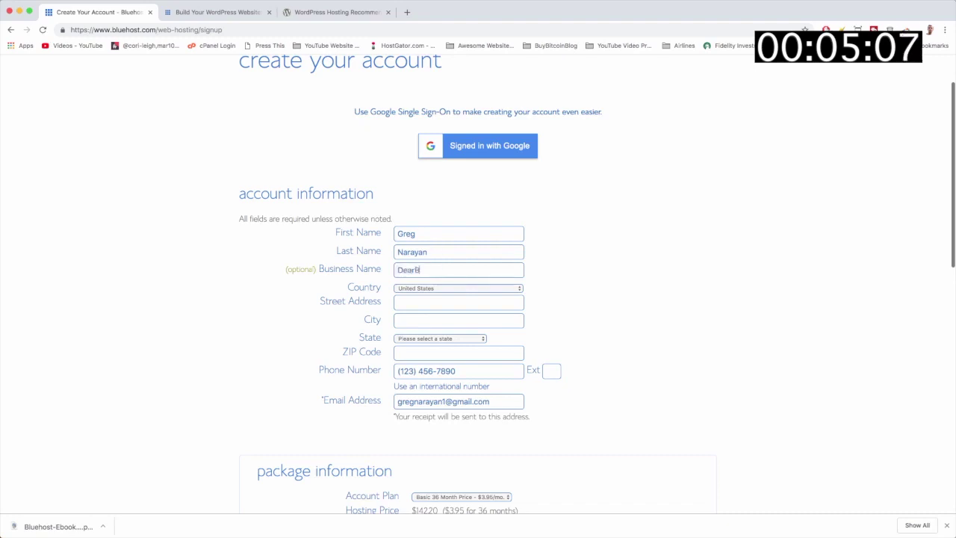
{"action": "type", "text": "logger Inc."}
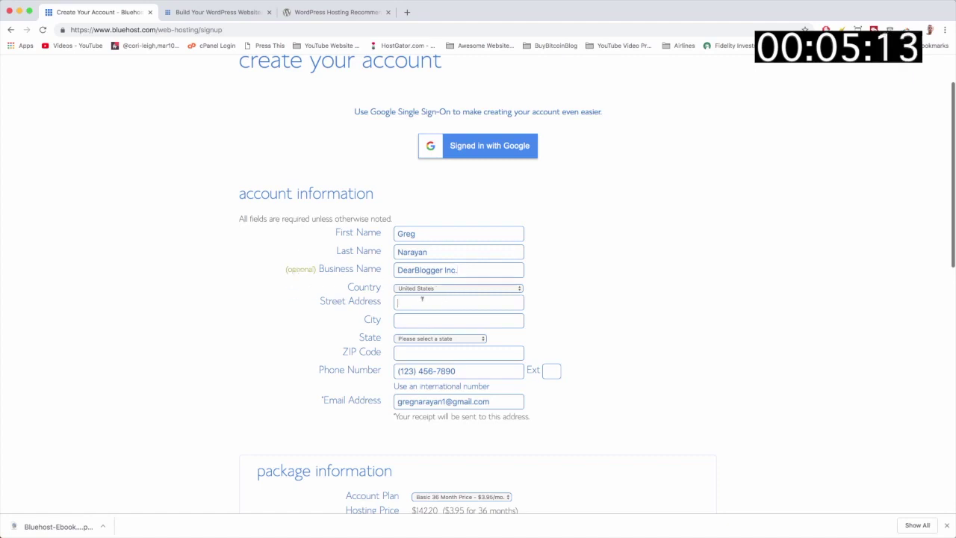
{"action": "scroll", "coordinate": [423, 299], "scroll_direction": "down", "scroll_amount": 2}
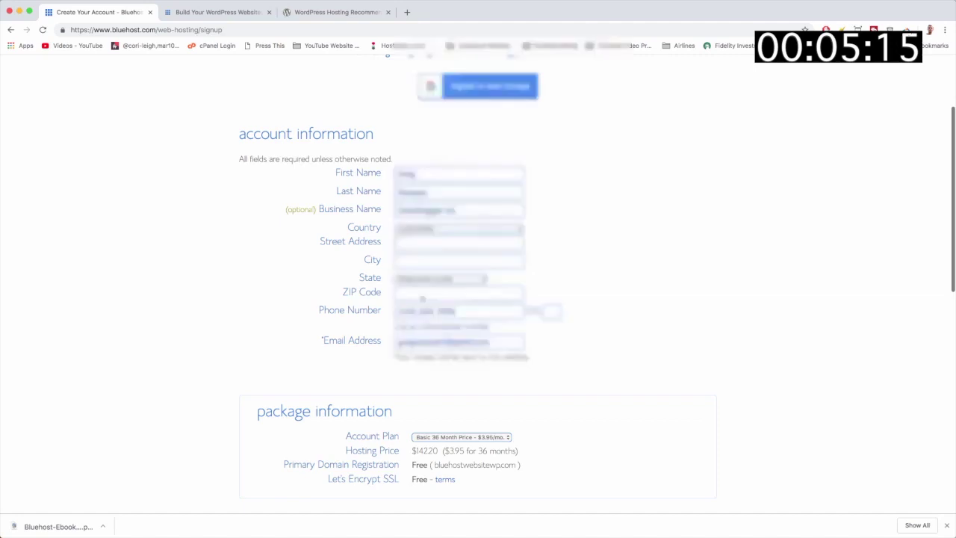
{"action": "scroll", "coordinate": [423, 299], "scroll_direction": "down", "scroll_amount": 1}
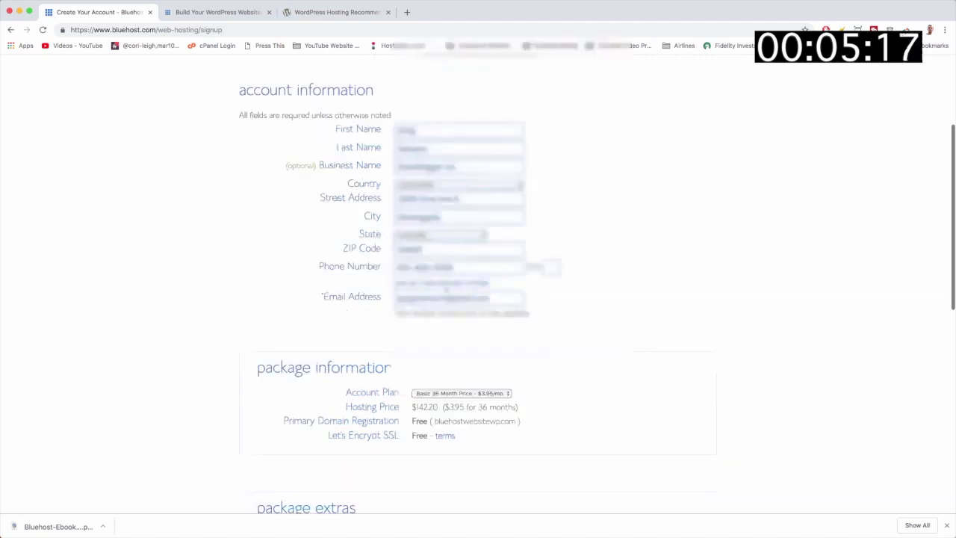
{"action": "scroll", "coordinate": [591, 303], "scroll_direction": "down", "scroll_amount": 2}
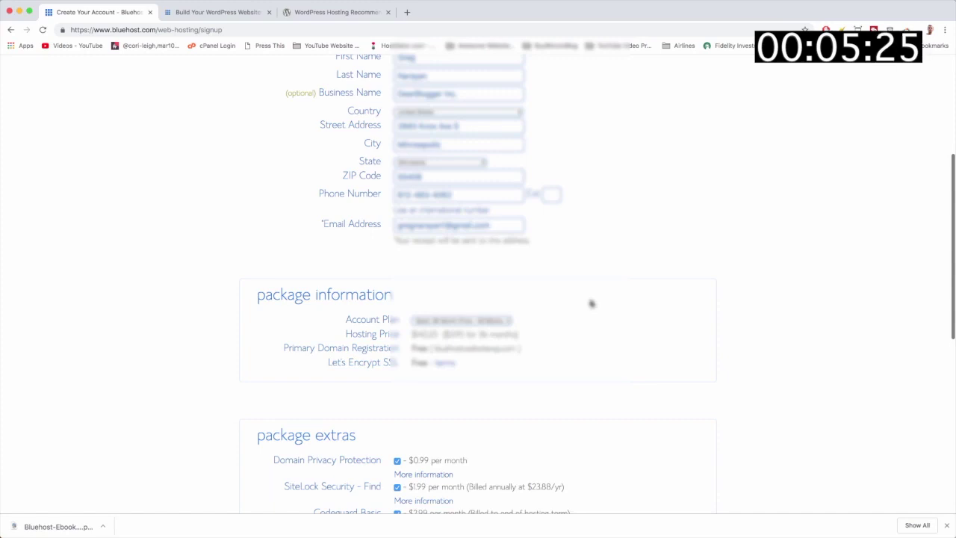
{"action": "scroll", "coordinate": [591, 304], "scroll_direction": "down", "scroll_amount": 3}
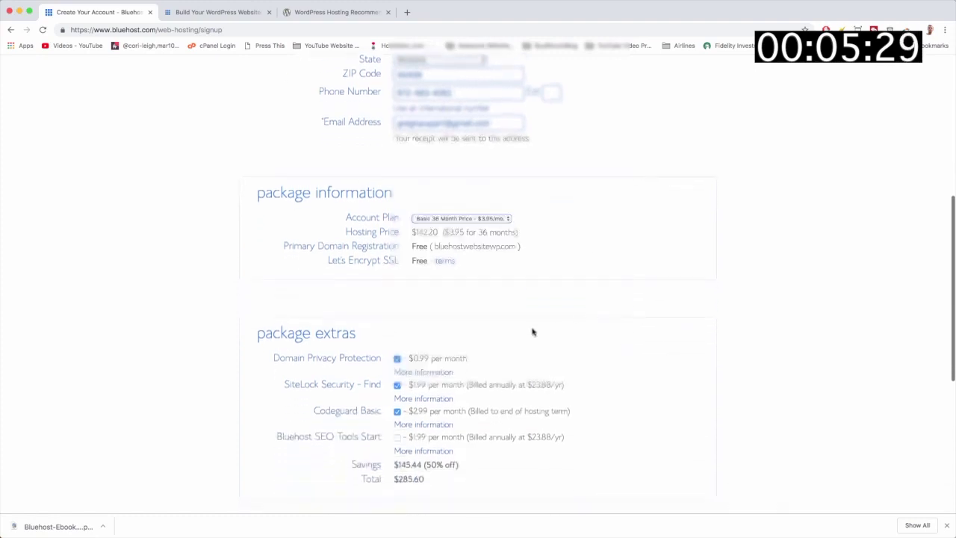
{"action": "left_click", "coordinate": [510, 219]}
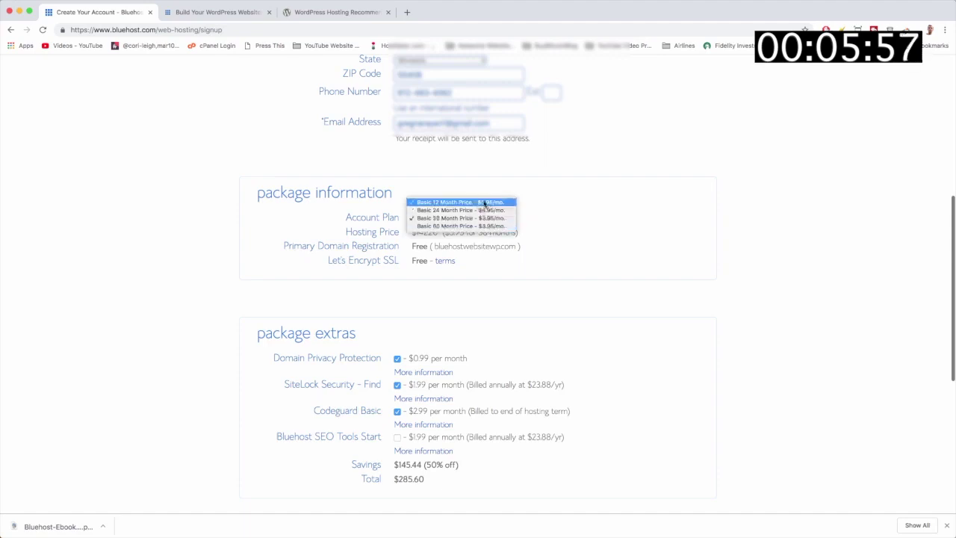
Choose the Basic 12 Month plan at $5.95/mo, bringing the total to $143.04
{"action": "left_click", "coordinate": [485, 203]}
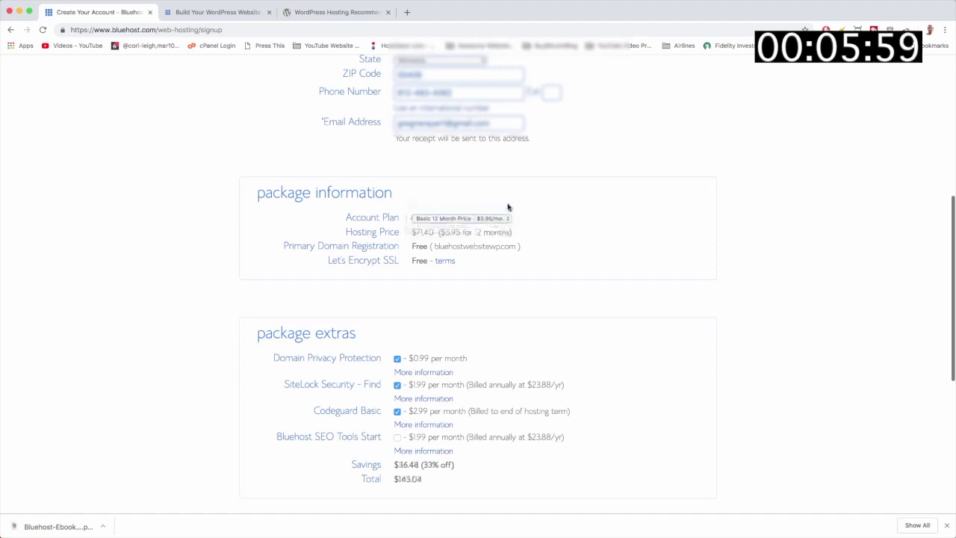
{"action": "scroll", "coordinate": [573, 219], "scroll_direction": "down", "scroll_amount": 2}
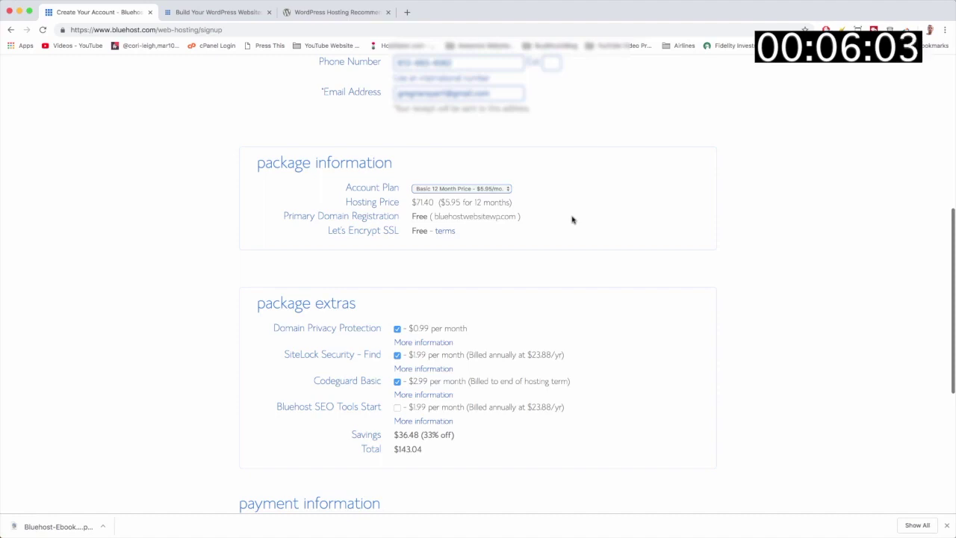
{"action": "scroll", "coordinate": [572, 219], "scroll_direction": "down", "scroll_amount": 1}
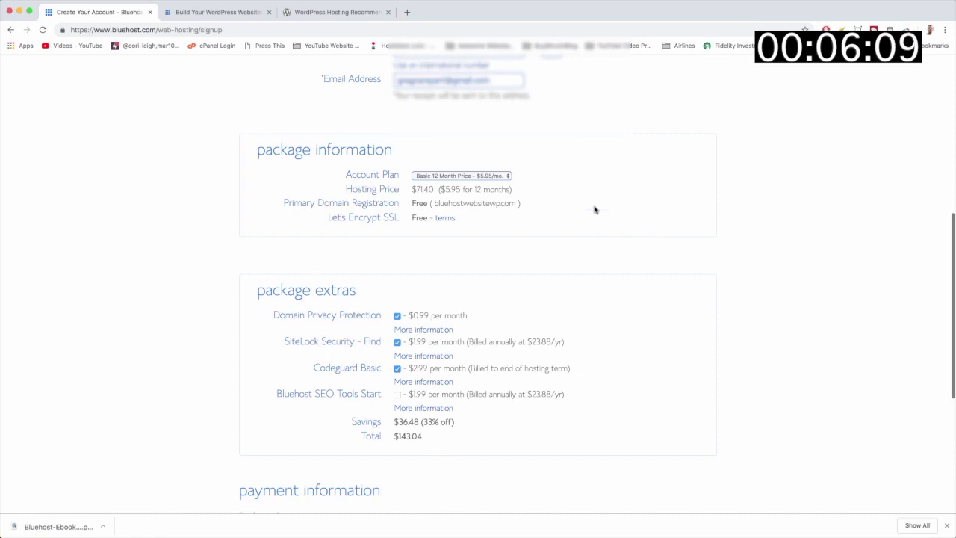
{"action": "left_click", "coordinate": [508, 178]}
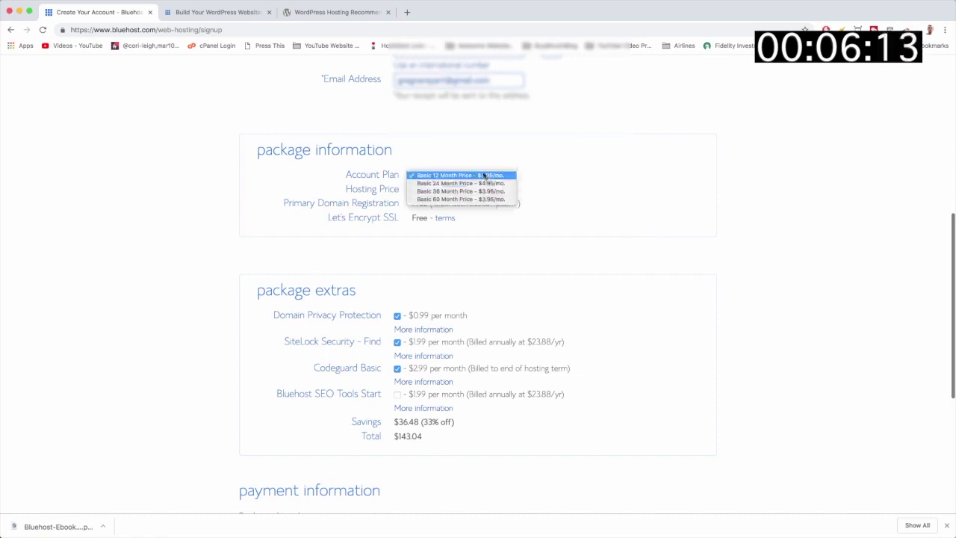
{"action": "left_click", "coordinate": [471, 175]}
{"action": "scroll", "coordinate": [605, 207], "scroll_direction": "down", "scroll_amount": 2}
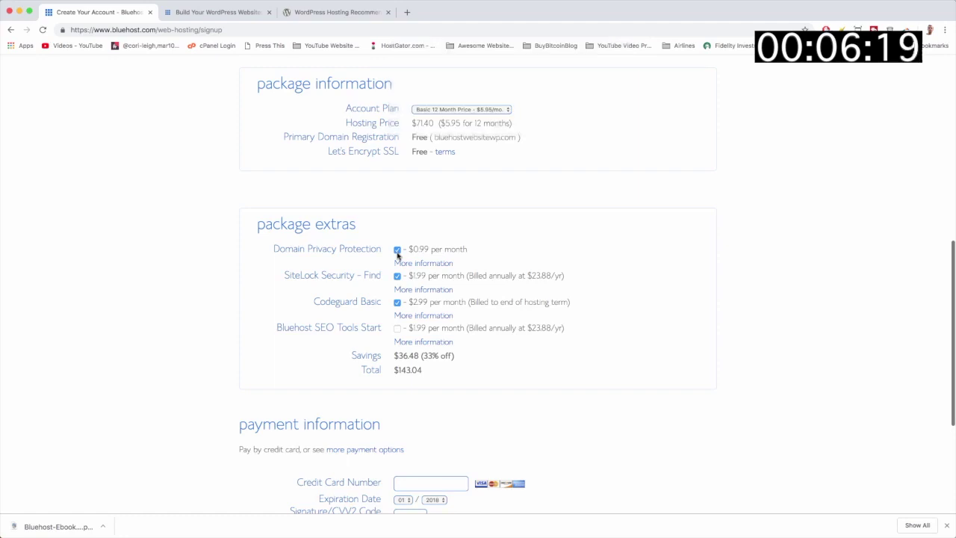
Uncheck Domain Privacy Protection (turning it off), SiteLock Security and Codeguard Basic
{"action": "left_click", "coordinate": [398, 253]}
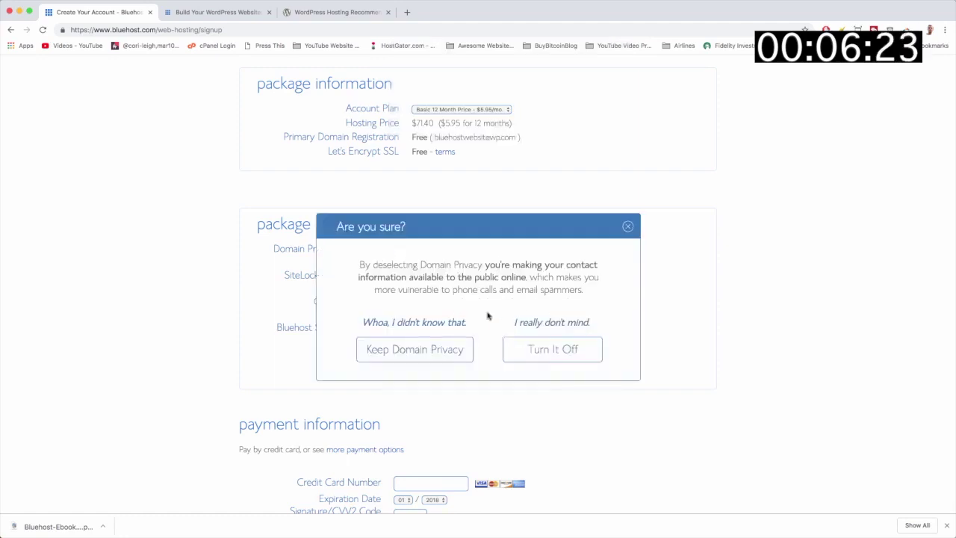
{"action": "left_click", "coordinate": [554, 352]}
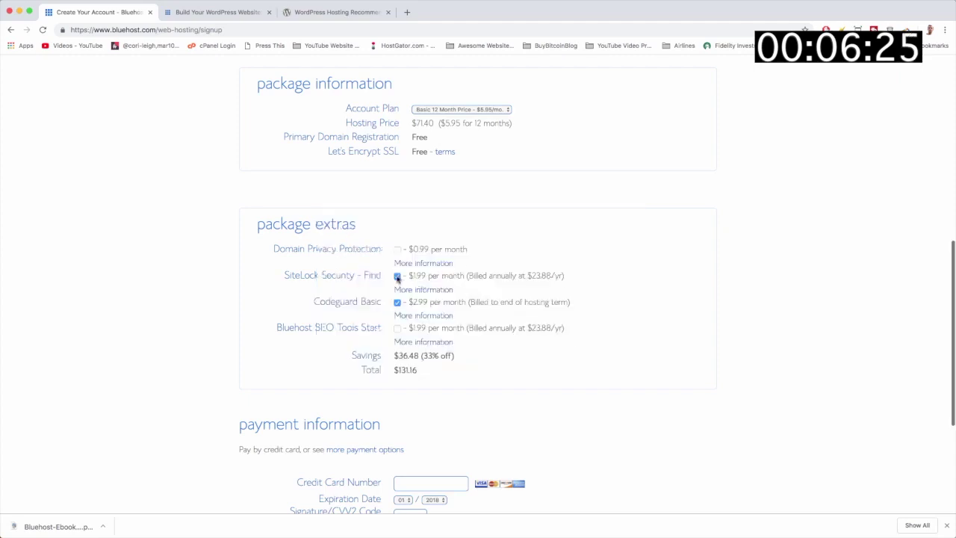
{"action": "left_click", "coordinate": [397, 278]}
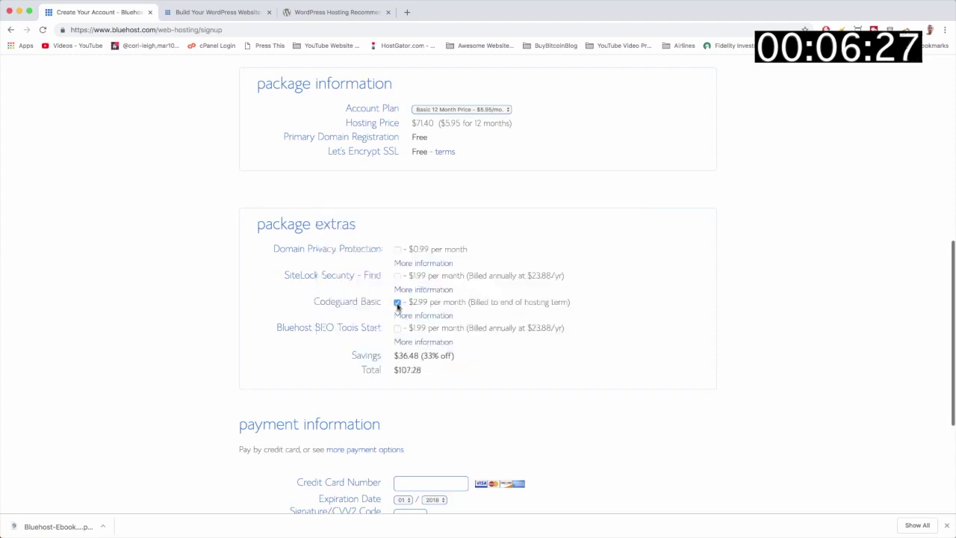
{"action": "left_click", "coordinate": [397, 302]}
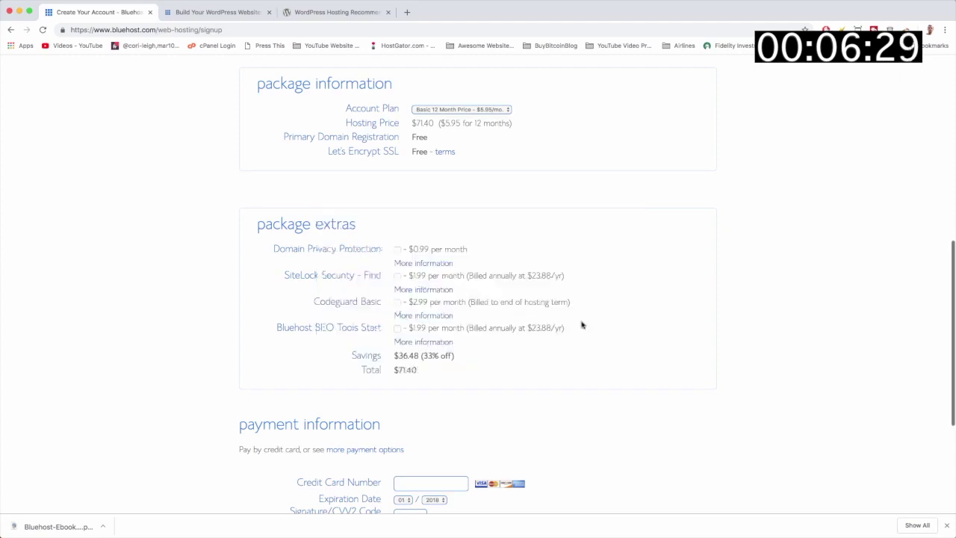
Highlight the $71.40 total and the $36.48 savings figure
{"action": "scroll", "coordinate": [581, 324], "scroll_direction": "down", "scroll_amount": 3}
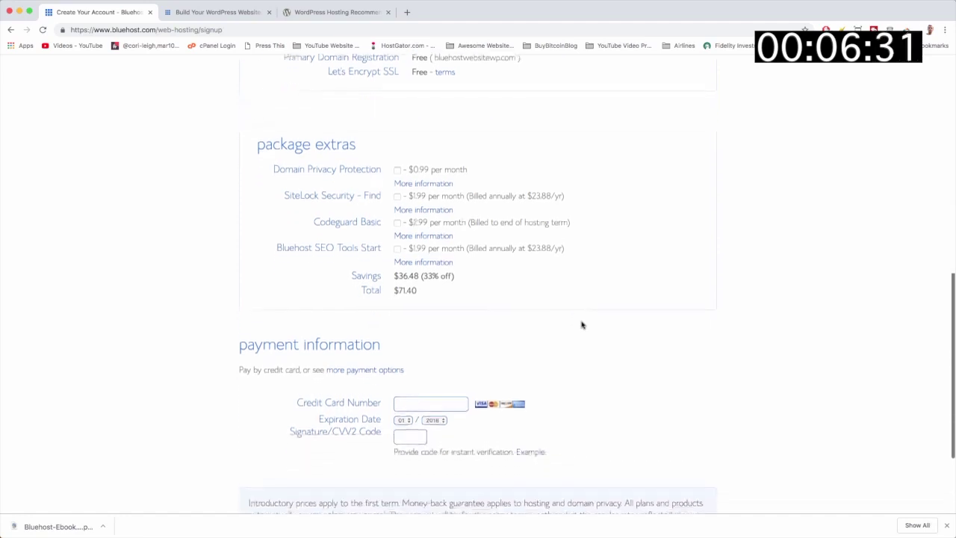
{"action": "double_click", "coordinate": [412, 272]}
{"action": "left_click", "coordinate": [421, 276]}
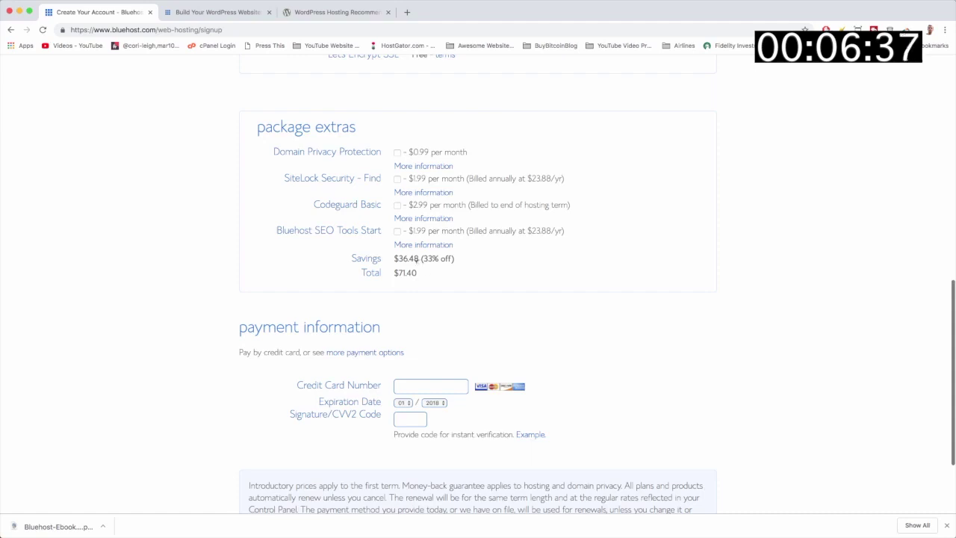
{"action": "mouse_move", "coordinate": [396, 258]}
{"action": "left_mouse_down"}
{"action": "mouse_move", "coordinate": [432, 258]}
{"action": "mouse_move", "coordinate": [394, 273]}
{"action": "left_mouse_up"}
{"action": "left_click", "coordinate": [423, 260]}
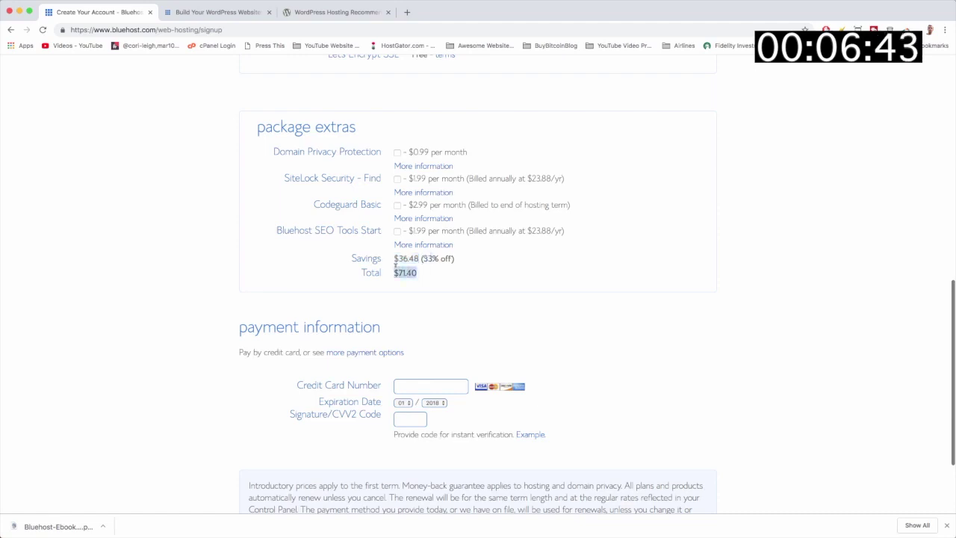
{"action": "left_click", "coordinate": [429, 277]}
{"action": "scroll", "coordinate": [427, 278], "scroll_direction": "up", "scroll_amount": 5}
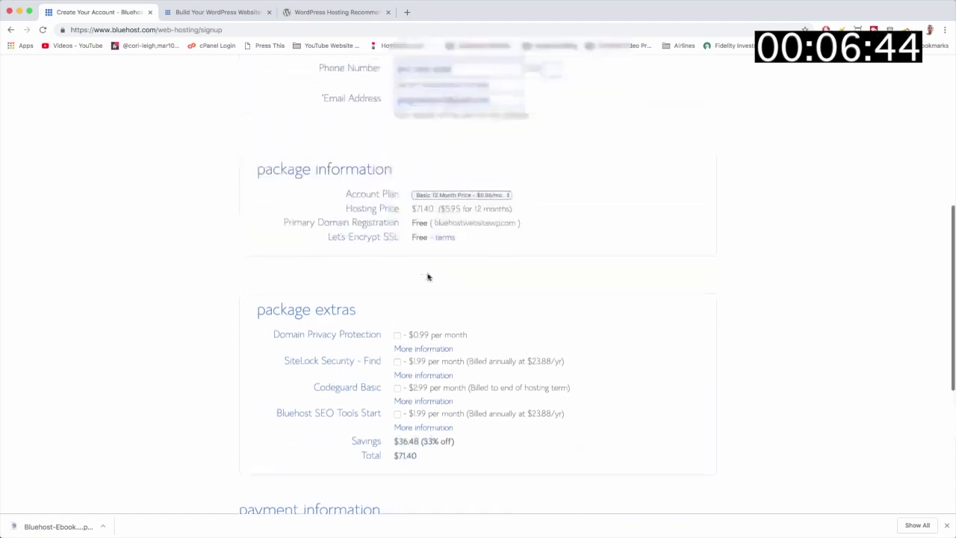
Keep the Basic 12 Month plan and trigger the Special Sign-Up Offer popup
{"action": "left_click", "coordinate": [484, 202]}
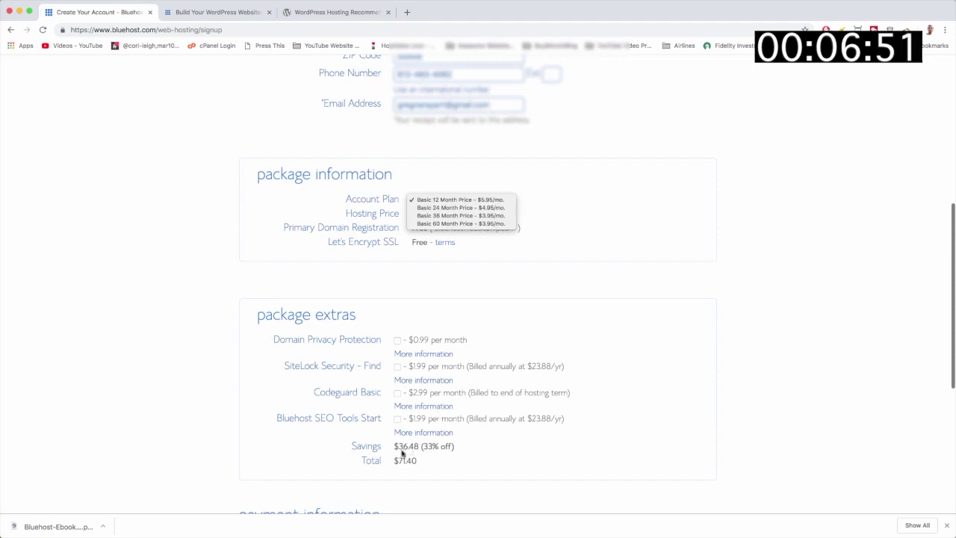
{"action": "left_click", "coordinate": [468, 200]}
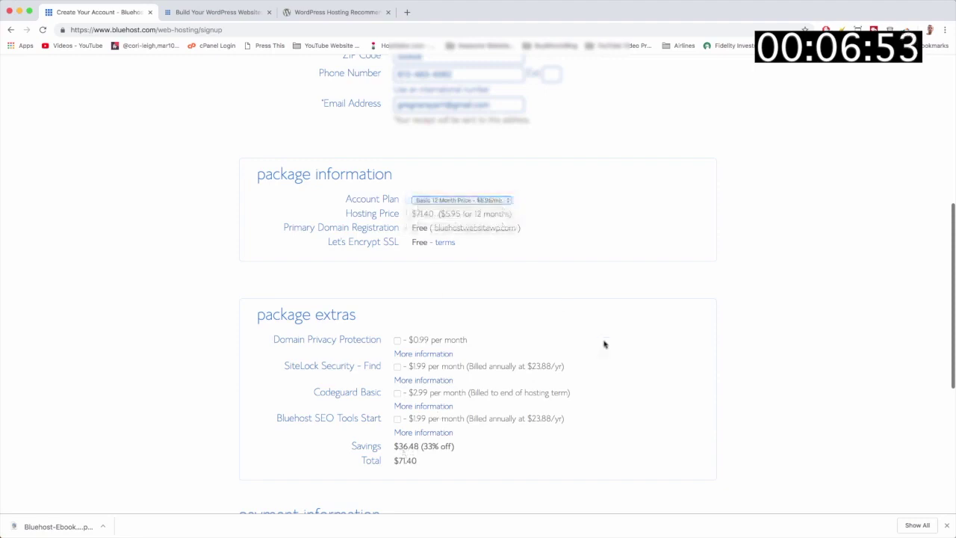
{"action": "scroll", "coordinate": [605, 345], "scroll_direction": "down", "scroll_amount": 2}
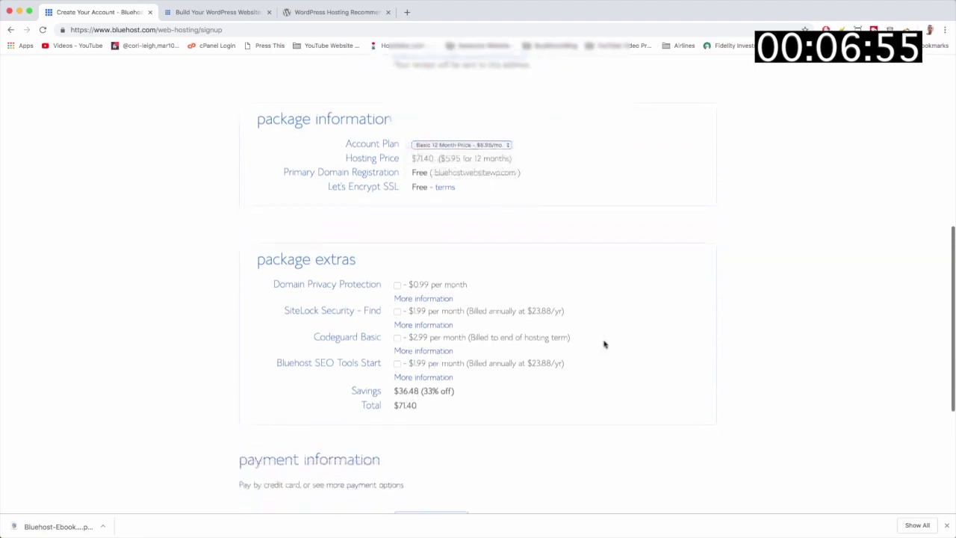
{"action": "scroll", "coordinate": [605, 345], "scroll_direction": "down", "scroll_amount": 4}
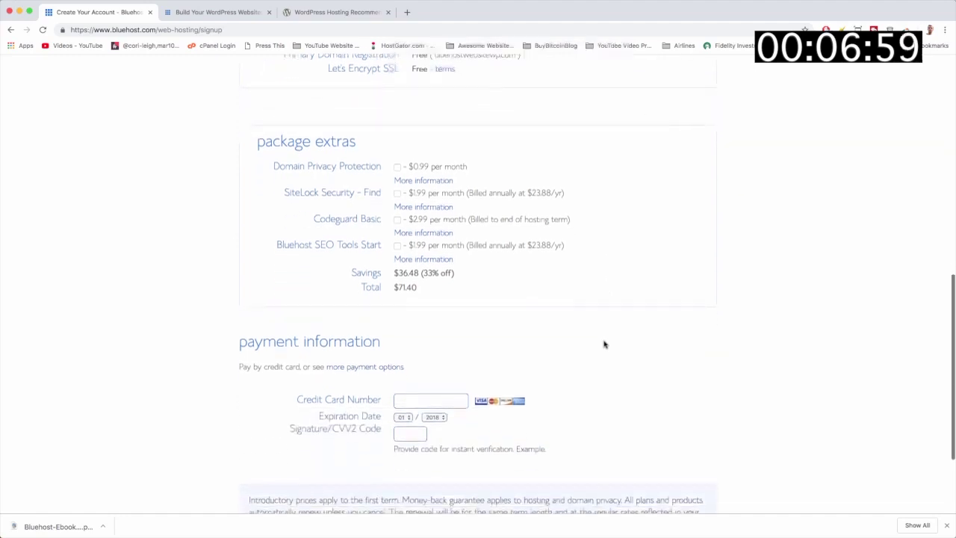
{"action": "scroll", "coordinate": [605, 345], "scroll_direction": "down", "scroll_amount": 1}
{"action": "scroll", "coordinate": [605, 338], "scroll_direction": "down", "scroll_amount": 2}
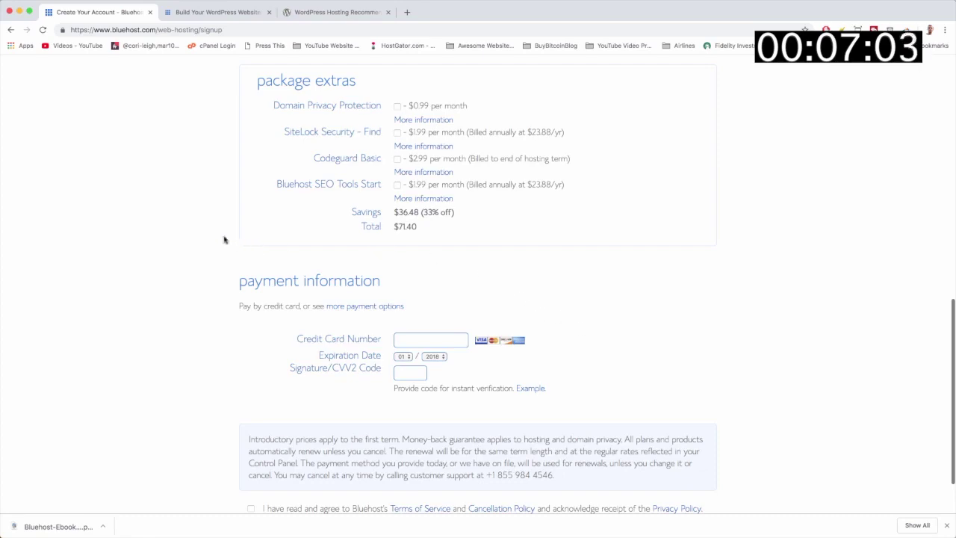
{"action": "mouse_move", "coordinate": [124, 10]}
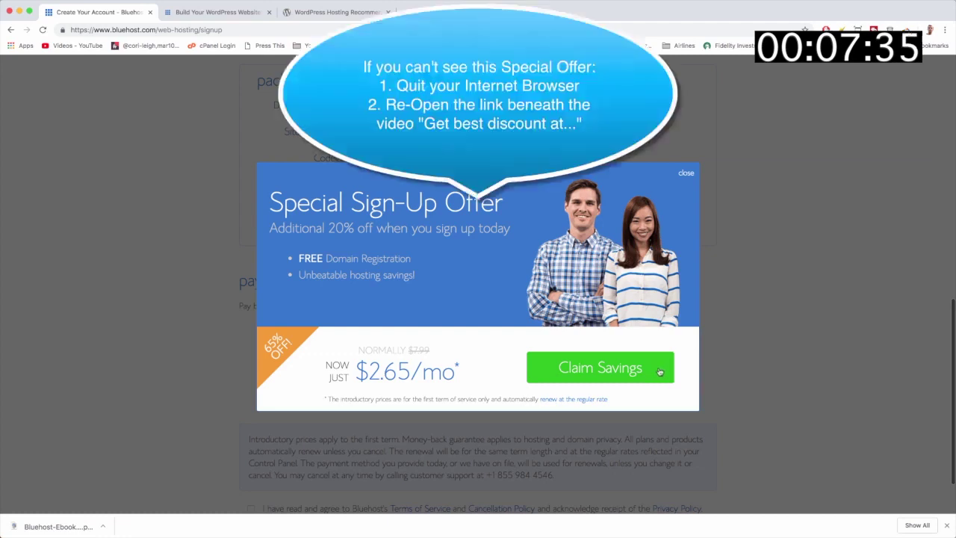
{"action": "left_click", "coordinate": [660, 371]}
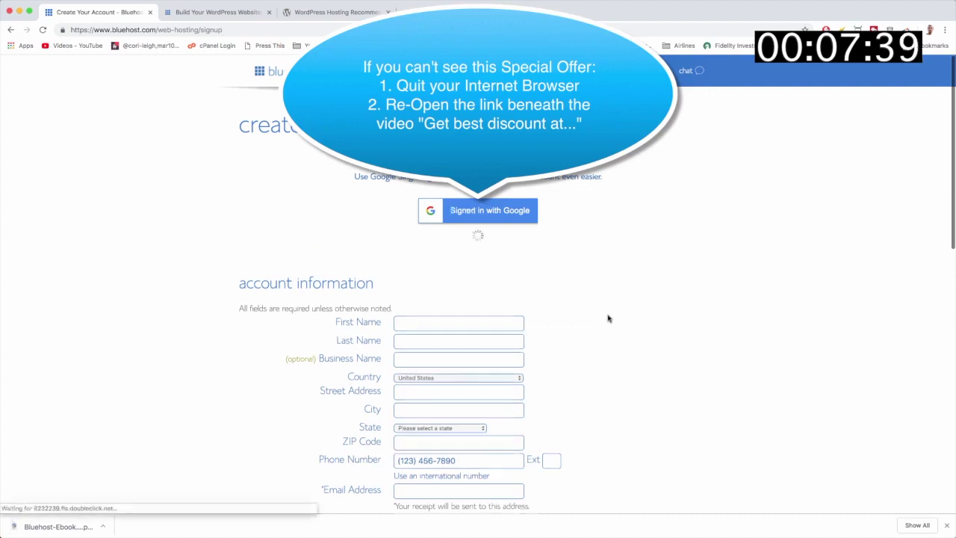
{"action": "scroll", "coordinate": [608, 318], "scroll_direction": "down", "scroll_amount": 5}
{"action": "scroll", "coordinate": [609, 318], "scroll_direction": "down", "scroll_amount": 2}
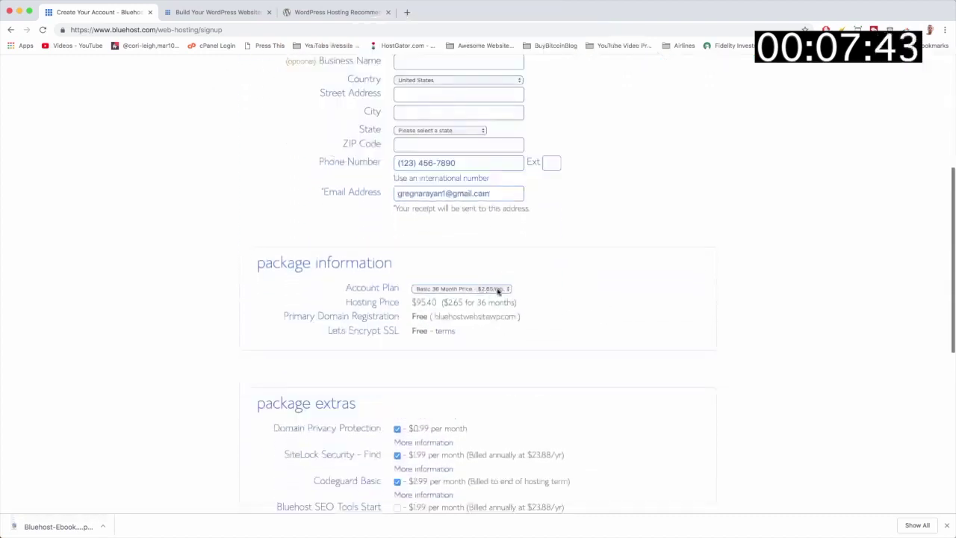
{"action": "left_click", "coordinate": [497, 290]}
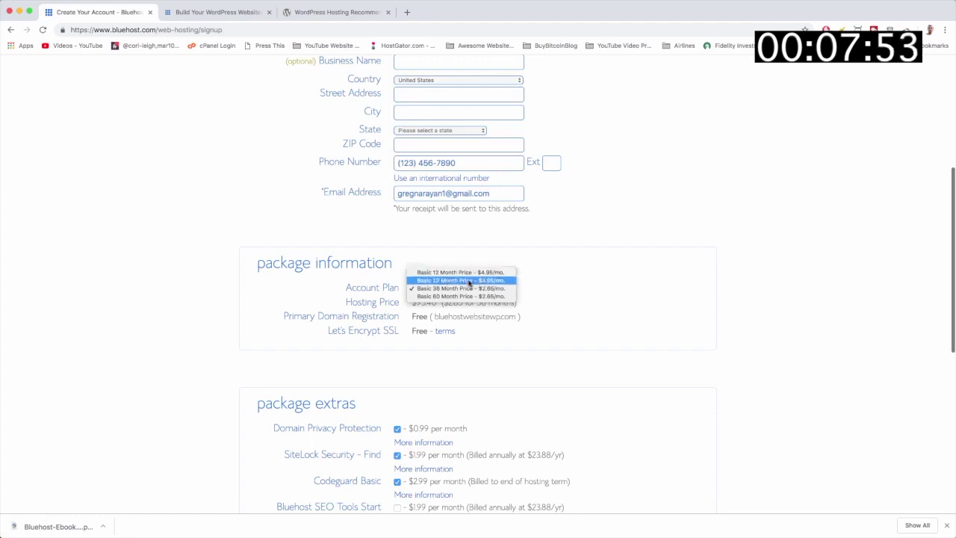
{"action": "left_click", "coordinate": [649, 312]}
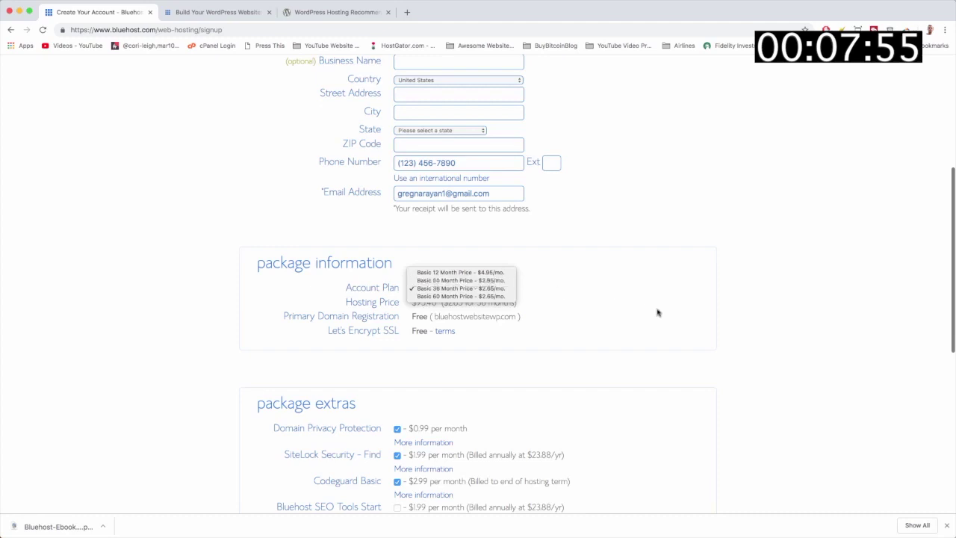
{"action": "scroll", "coordinate": [657, 312], "scroll_direction": "up", "scroll_amount": 5}
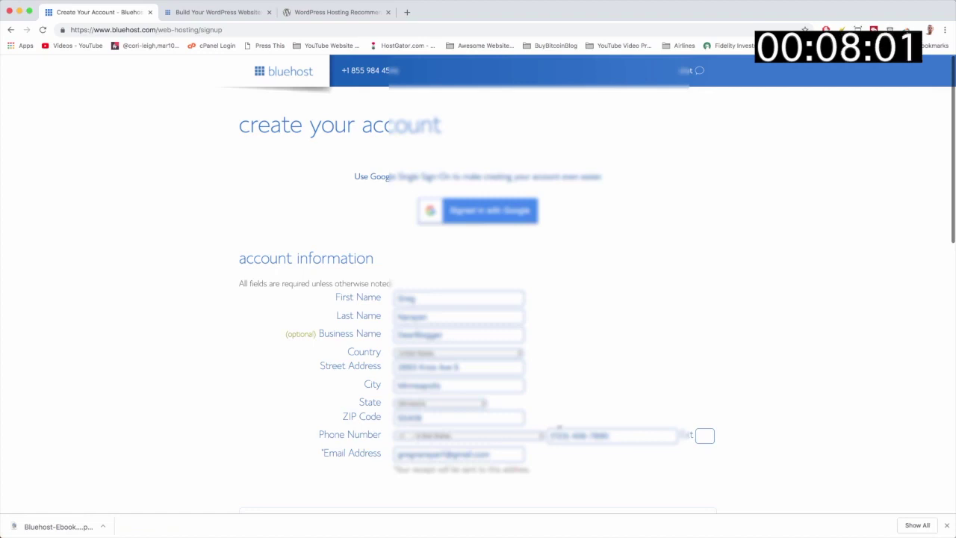
Select Basic 12 Month Price and uncheck Domain Privacy, SiteLock Security and Codeguard Basic
{"action": "scroll", "coordinate": [572, 475], "scroll_direction": "down", "scroll_amount": 5}
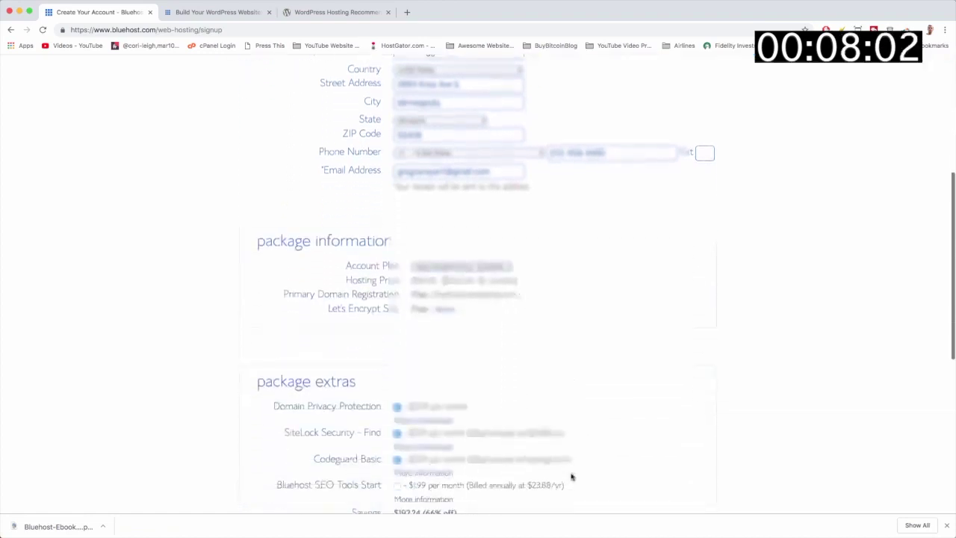
{"action": "scroll", "coordinate": [572, 476], "scroll_direction": "down", "scroll_amount": 1}
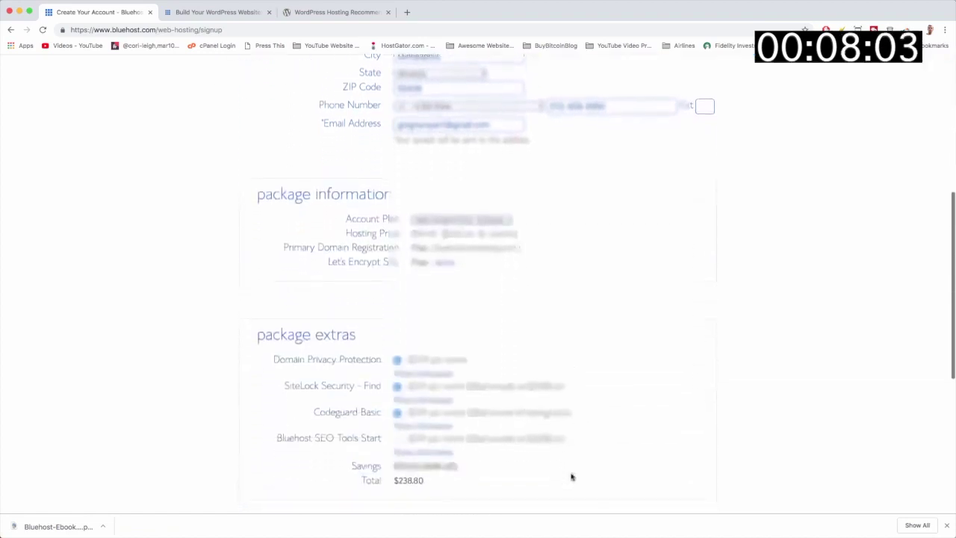
{"action": "left_click", "coordinate": [460, 220]}
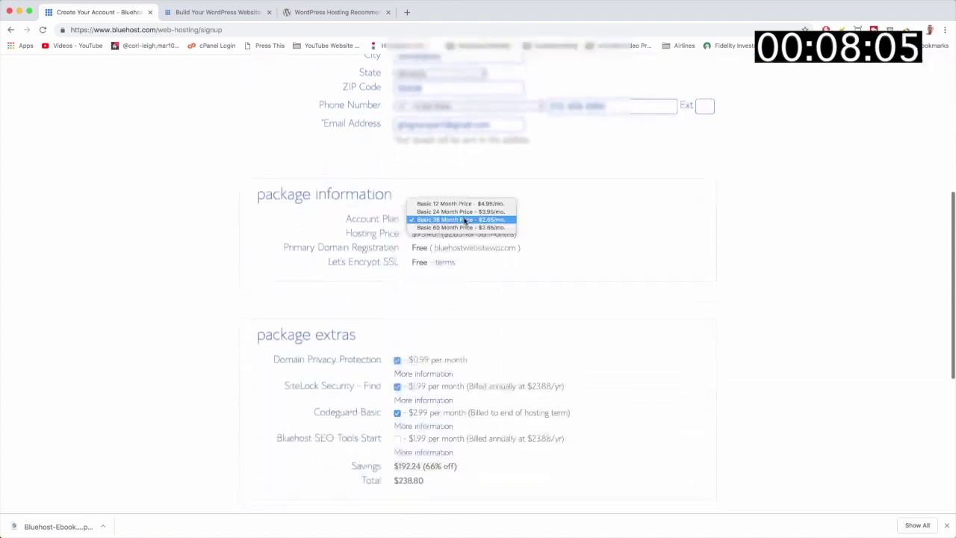
{"action": "left_click", "coordinate": [452, 203]}
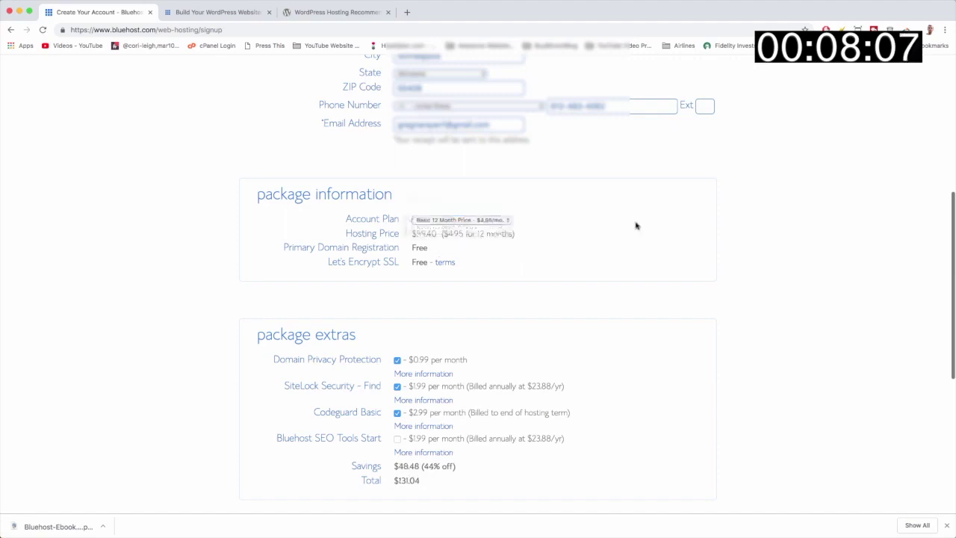
{"action": "scroll", "coordinate": [635, 224], "scroll_direction": "down", "scroll_amount": 1}
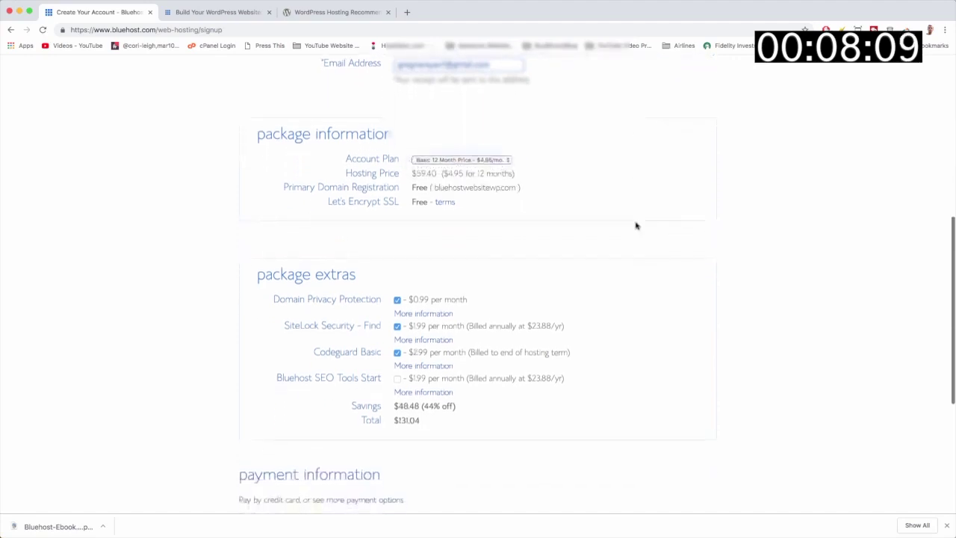
{"action": "scroll", "coordinate": [636, 225], "scroll_direction": "down", "scroll_amount": 2}
{"action": "left_click", "coordinate": [397, 232]}
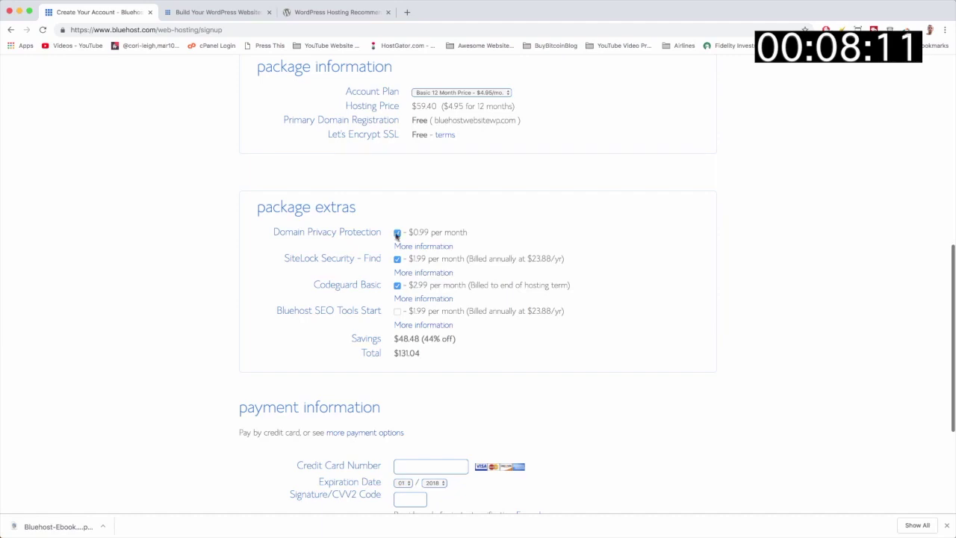
{"action": "left_click", "coordinate": [397, 259]}
{"action": "left_click", "coordinate": [397, 285]}
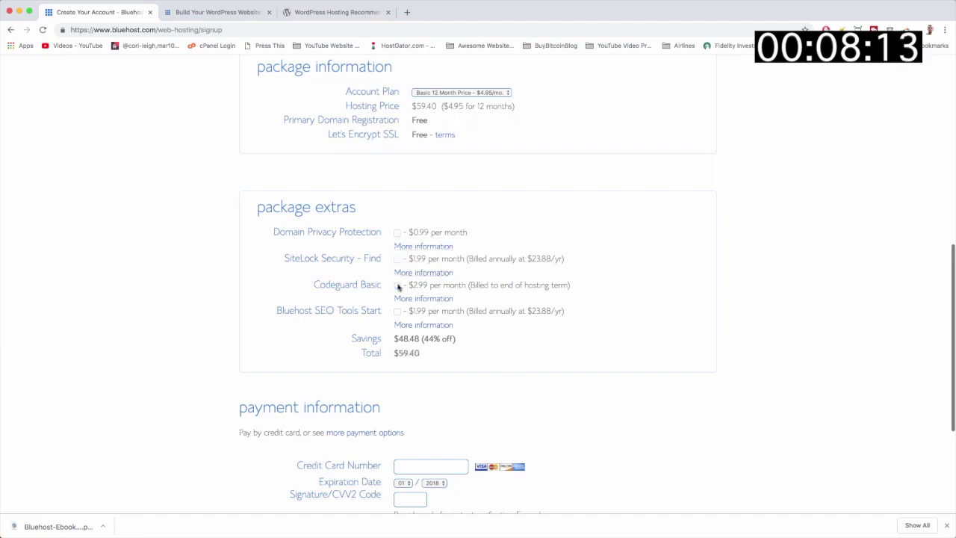
Highlight the $59.40 total and the 44% off savings
{"action": "scroll", "coordinate": [557, 320], "scroll_direction": "down", "scroll_amount": 5}
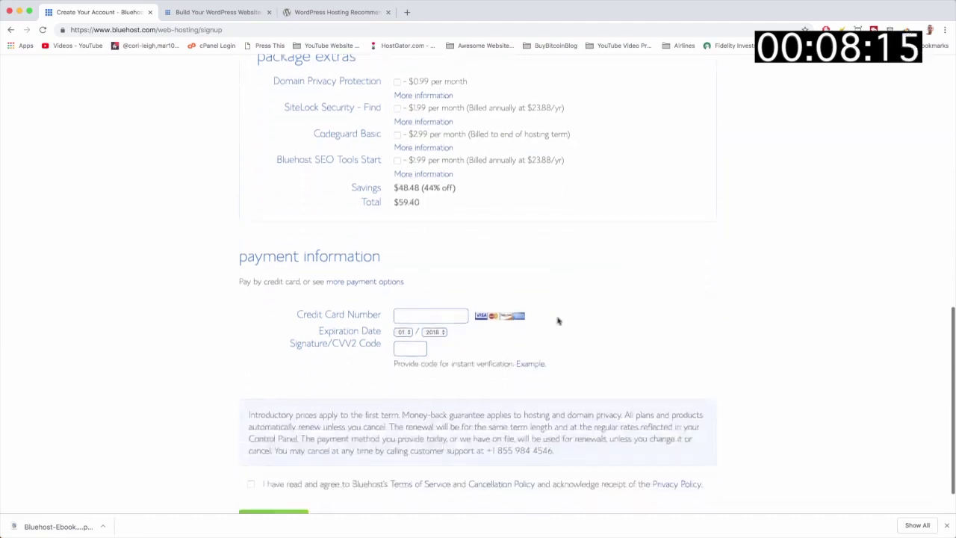
{"action": "left_click_drag", "start_coordinate": [422, 193], "coordinate": [397, 192]}
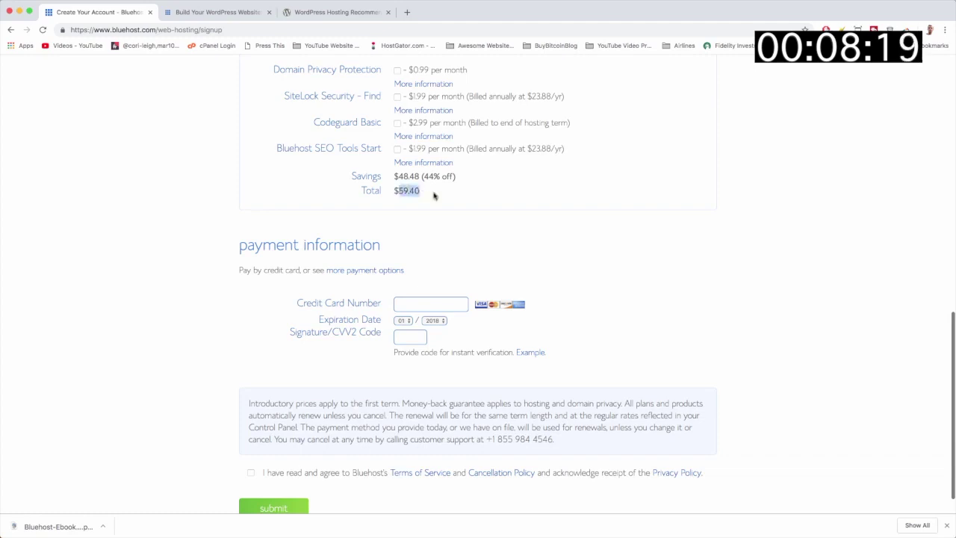
{"action": "left_click", "coordinate": [435, 196]}
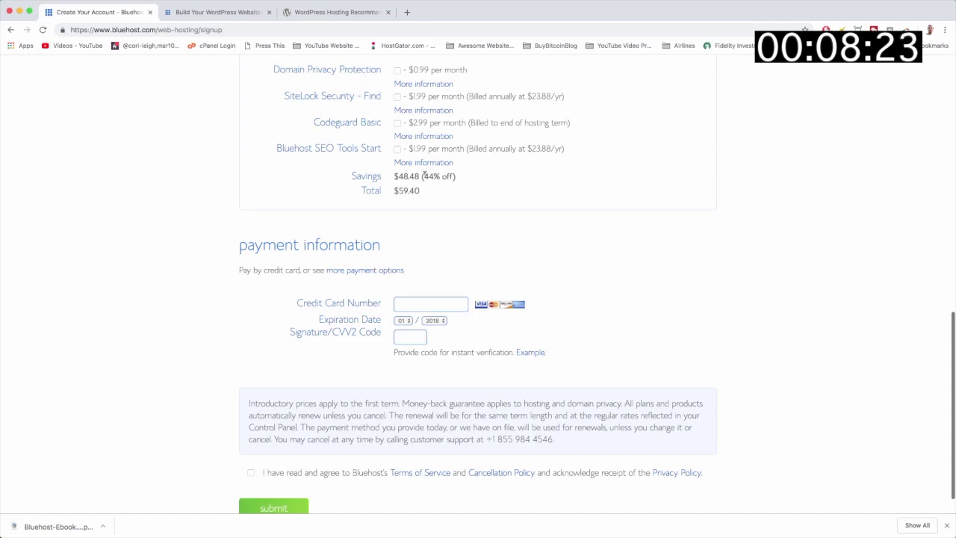
{"action": "left_click_drag", "start_coordinate": [424, 175], "coordinate": [451, 174]}
{"action": "left_click", "coordinate": [569, 208]}
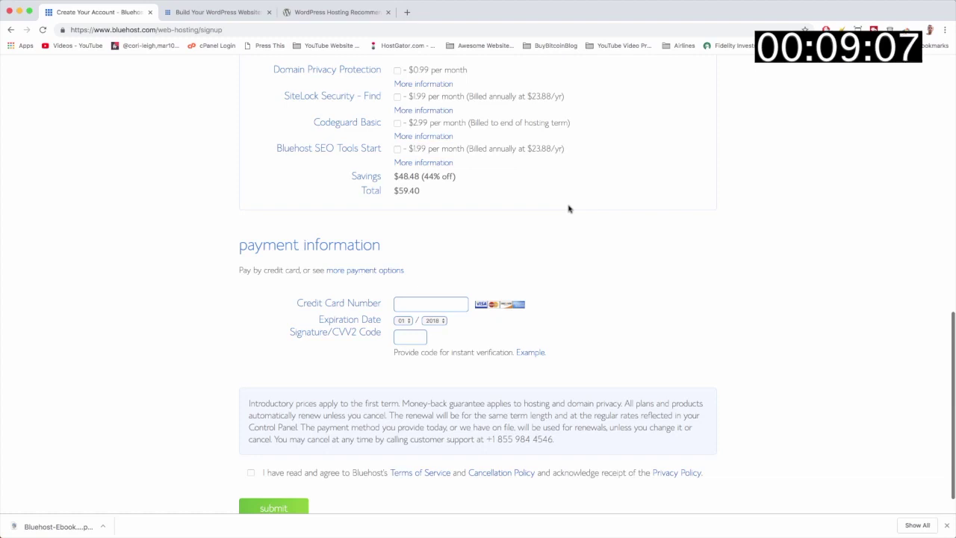
{"action": "scroll", "coordinate": [567, 209], "scroll_direction": "down", "scroll_amount": 1}
{"action": "left_click", "coordinate": [364, 238]}
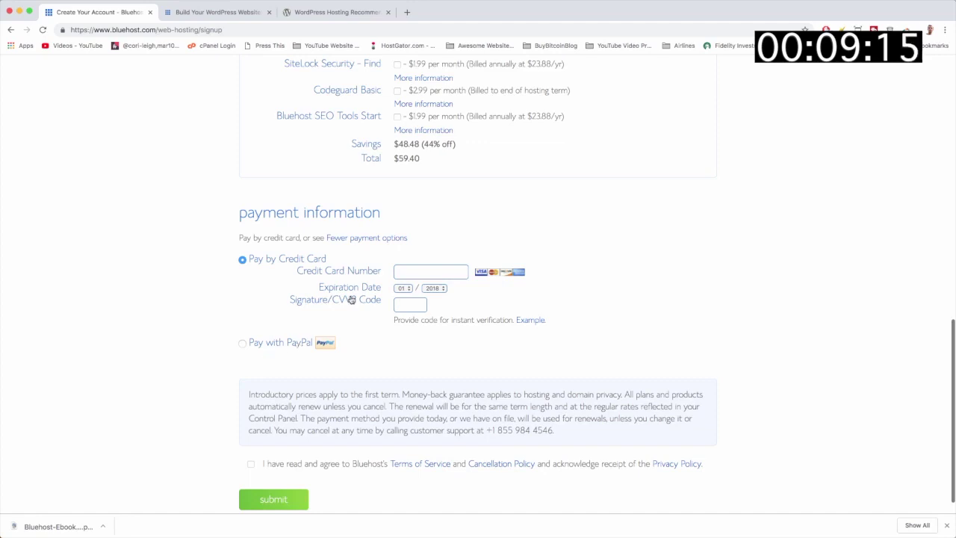
Pay by credit card, set the card's expiration year, accept the terms, and submit
{"action": "left_click", "coordinate": [362, 239]}
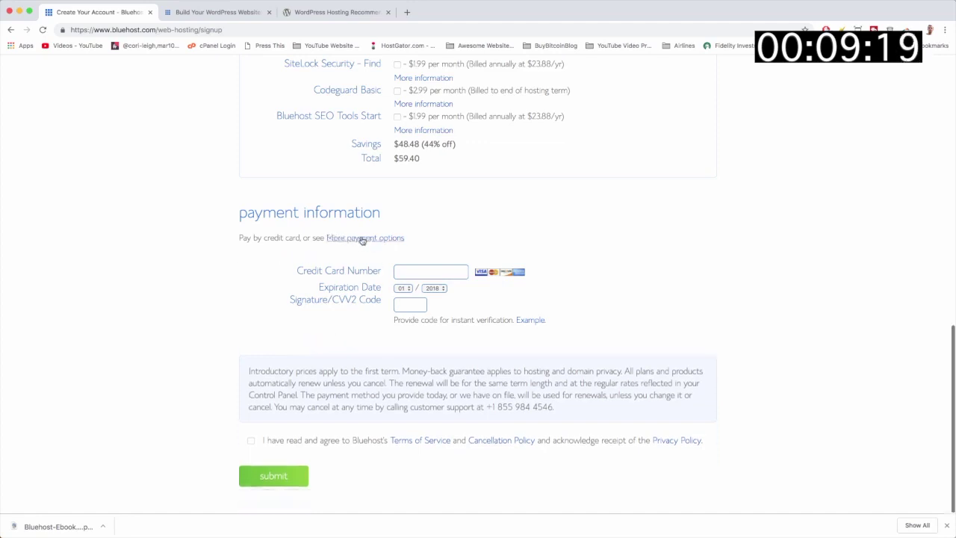
{"action": "left_click", "coordinate": [362, 239]}
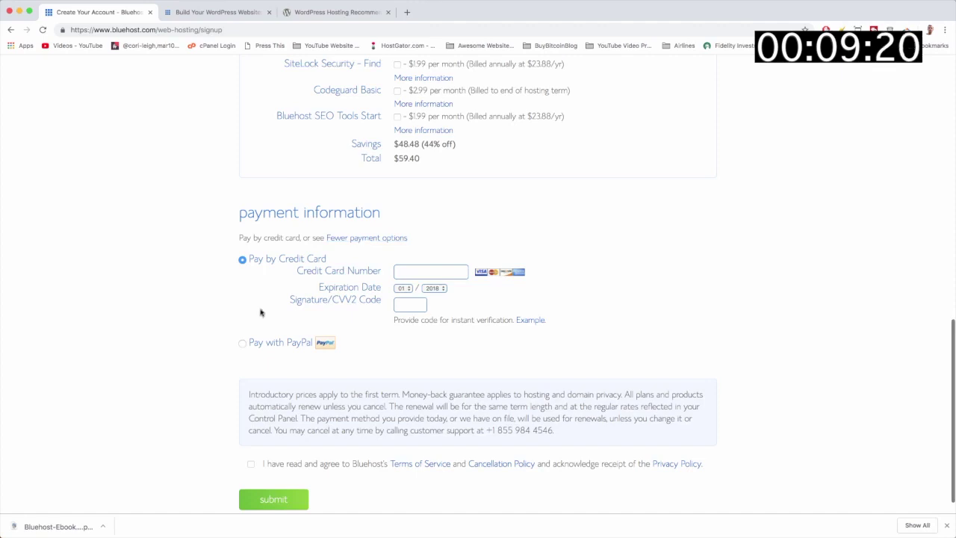
{"action": "left_click", "coordinate": [242, 343]}
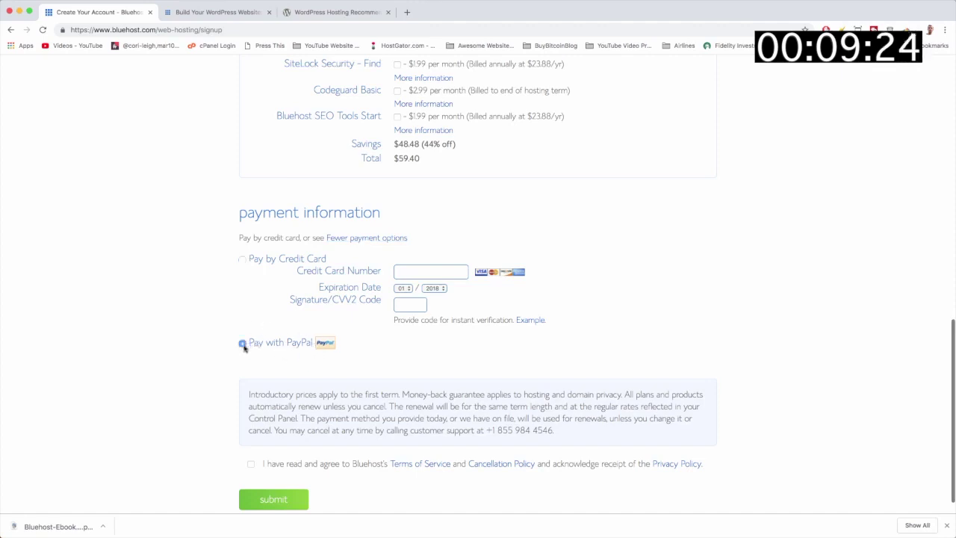
{"action": "left_click", "coordinate": [243, 260]}
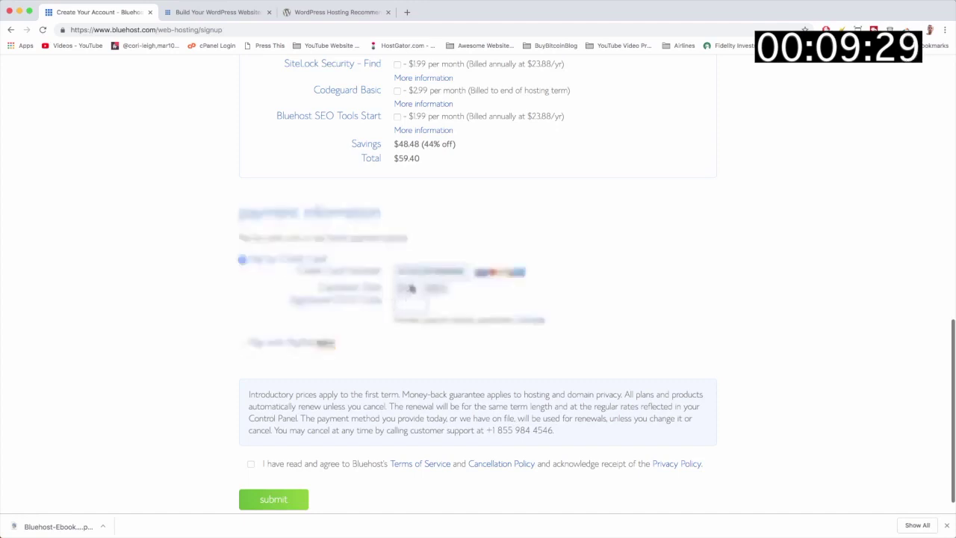
{"action": "left_click", "coordinate": [434, 288]}
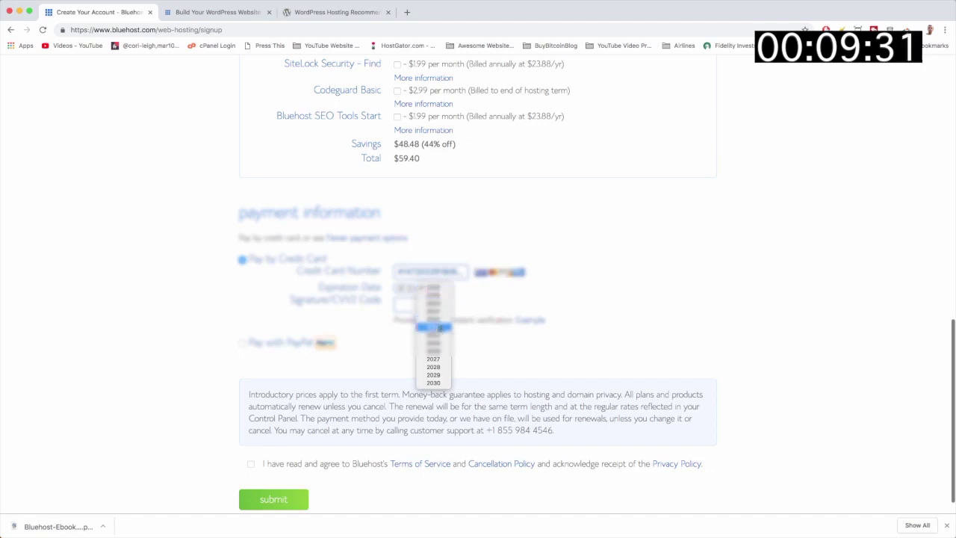
{"action": "left_click", "coordinate": [436, 308]}
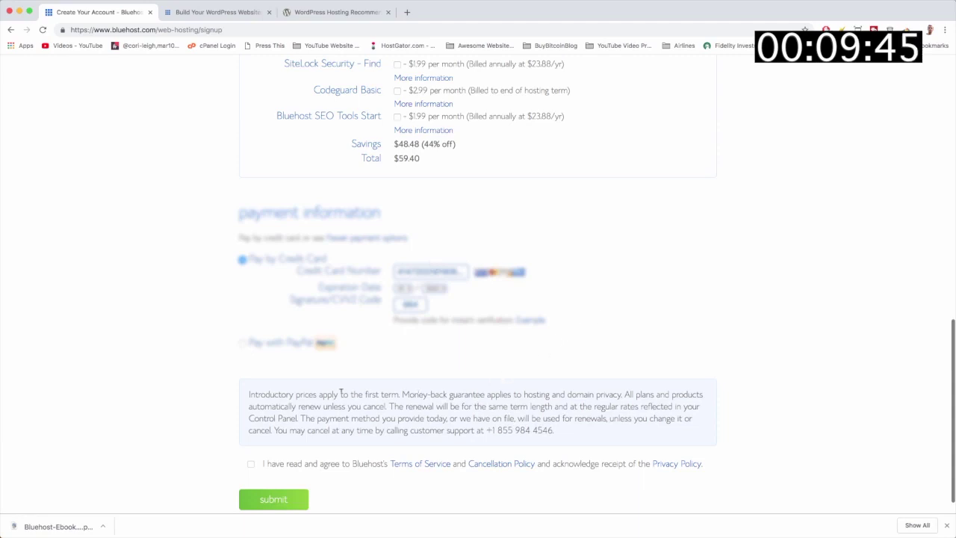
{"action": "left_click", "coordinate": [251, 465]}
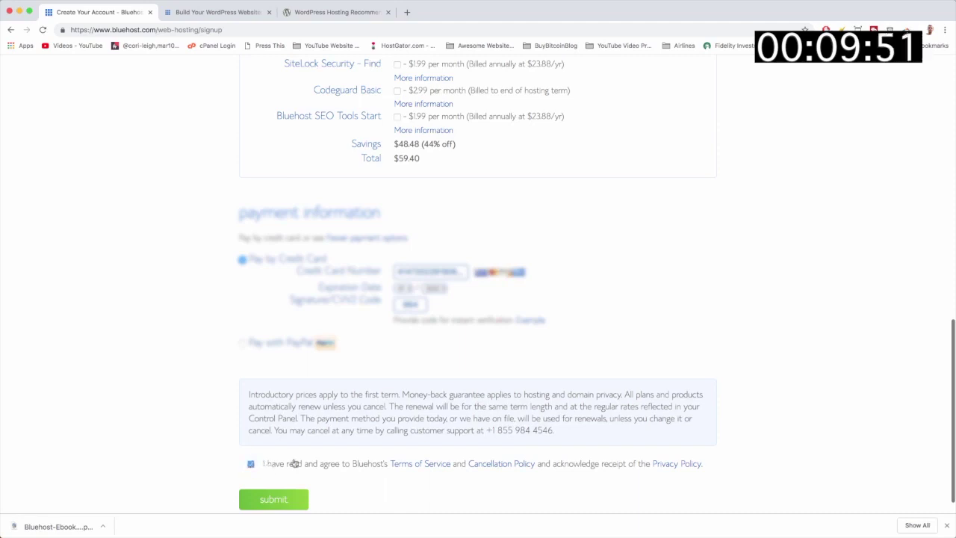
{"action": "left_click", "coordinate": [274, 500]}
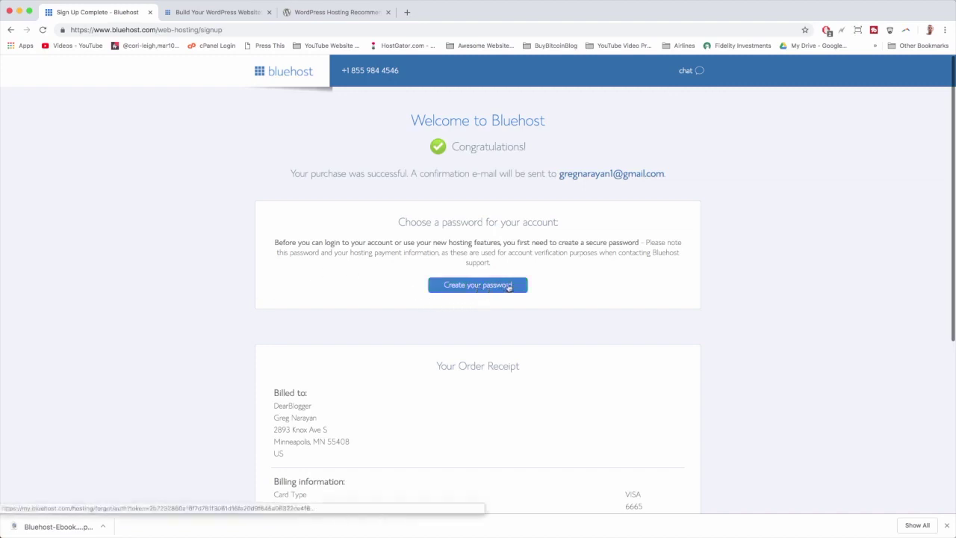
Enter and confirm a new Bluehost account password, accept the privacy policy and terms, and submit
{"action": "left_click", "coordinate": [508, 288]}
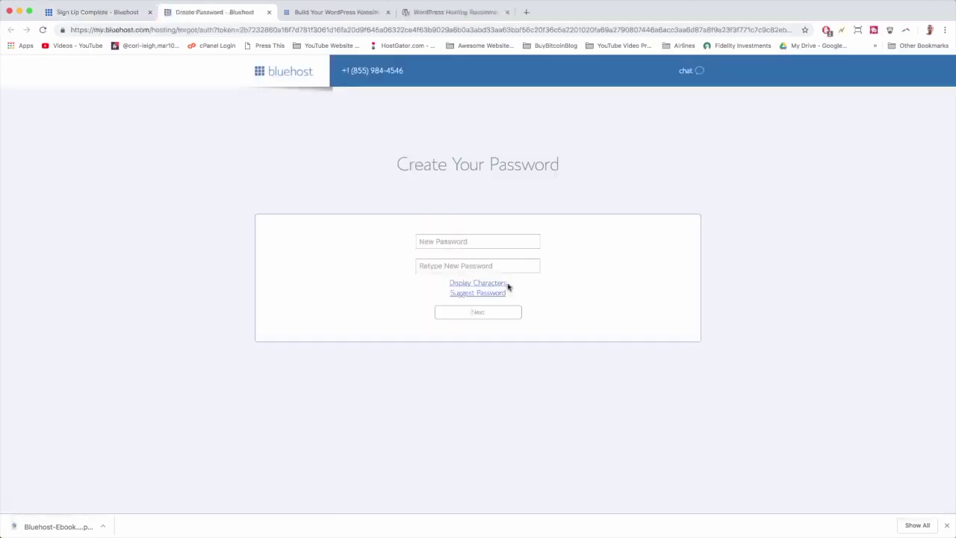
{"action": "left_click", "coordinate": [454, 242]}
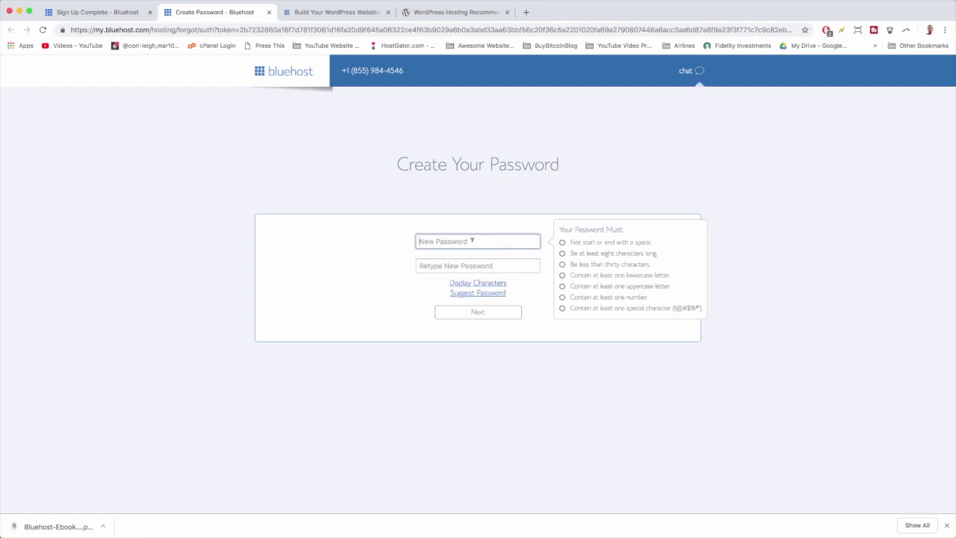
{"action": "key", "text": "super+v"}
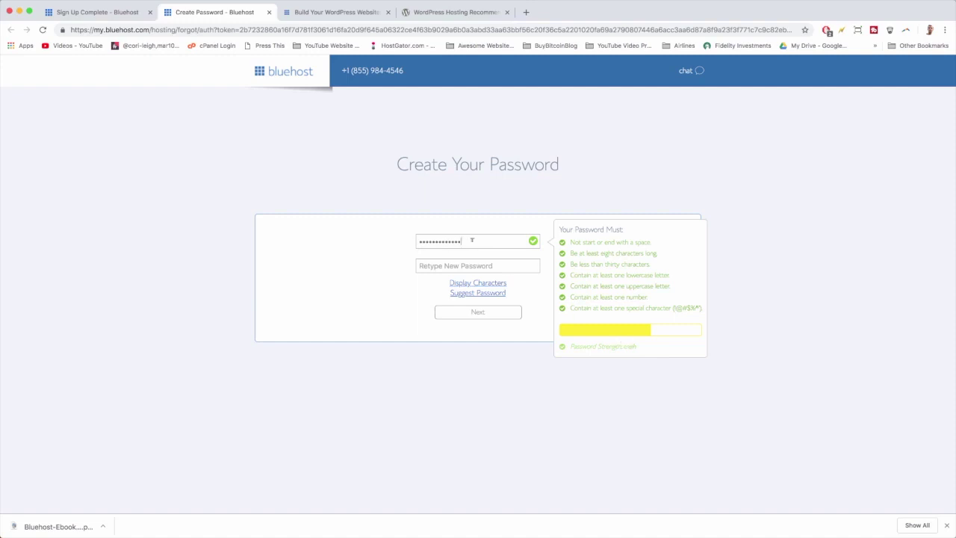
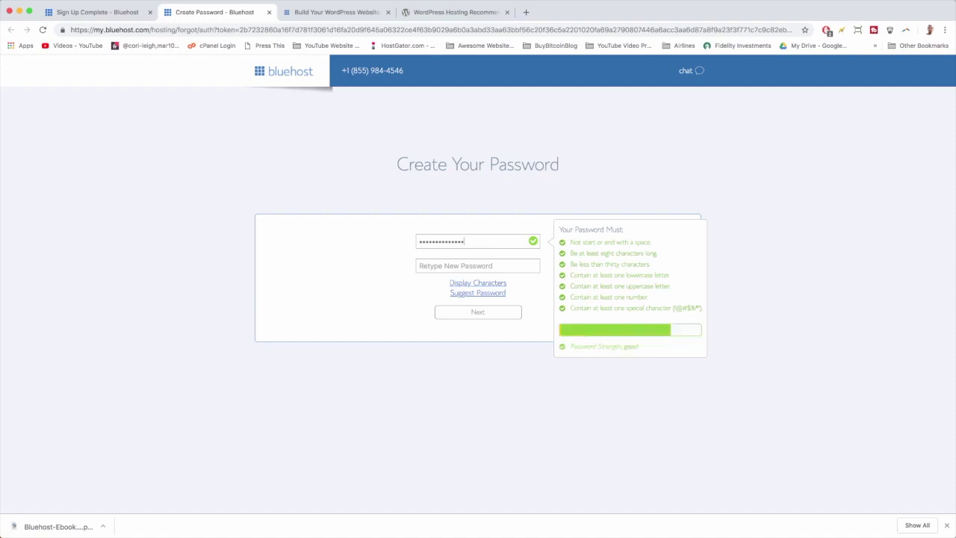
{"action": "left_click", "coordinate": [470, 261]}
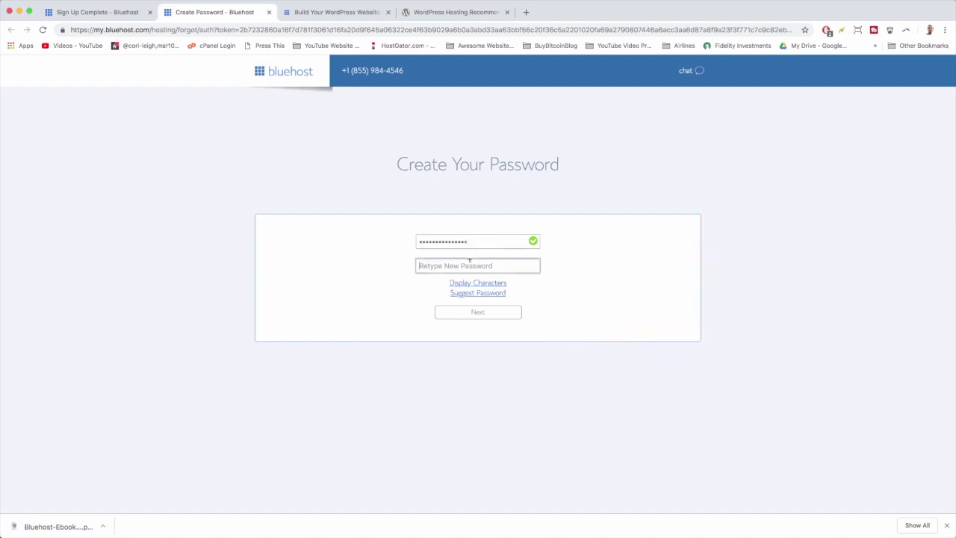
{"action": "key", "text": "super+v"}
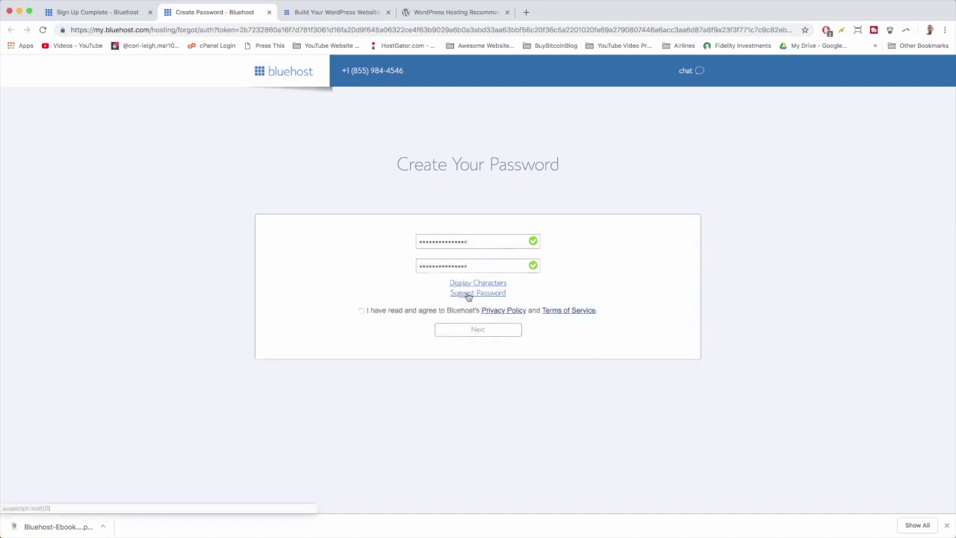
{"action": "left_click", "coordinate": [361, 311]}
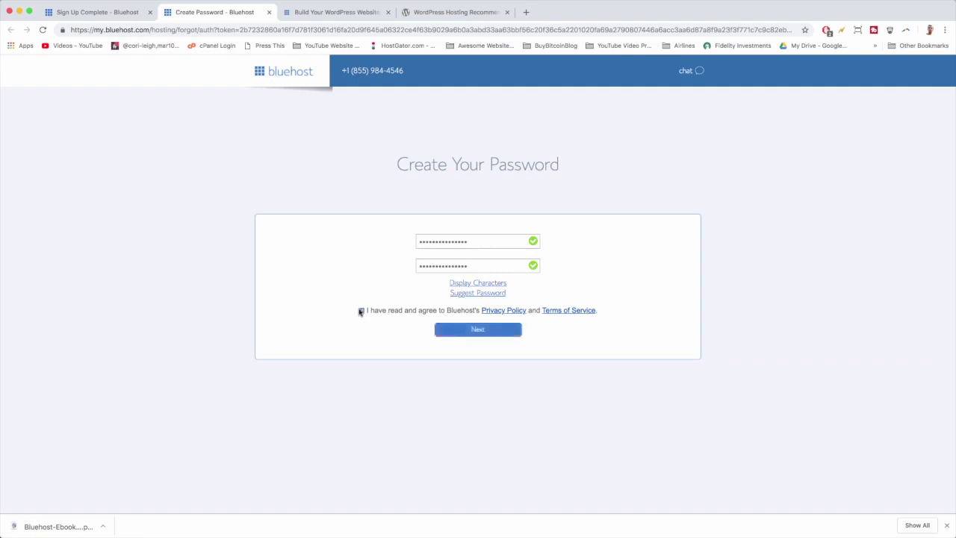
{"action": "left_click", "coordinate": [452, 332]}
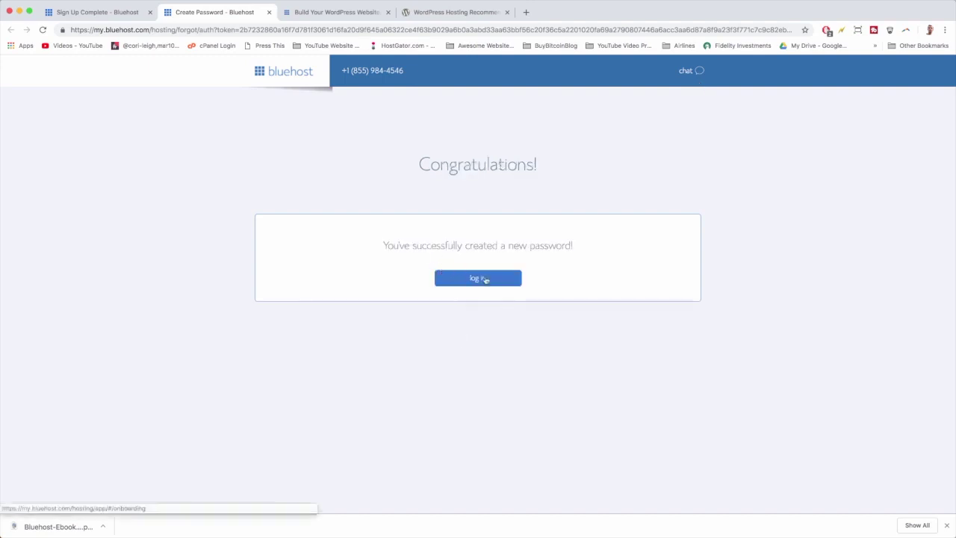
Log in to the Bluehost portal to reach the theme picker, then open a new browser tab
{"action": "left_click", "coordinate": [492, 280]}
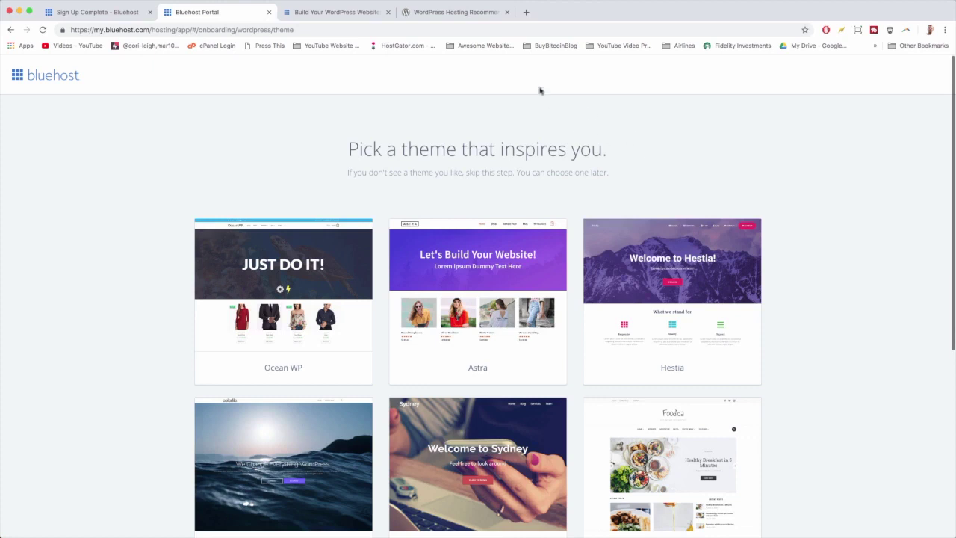
{"action": "left_click", "coordinate": [526, 12]}
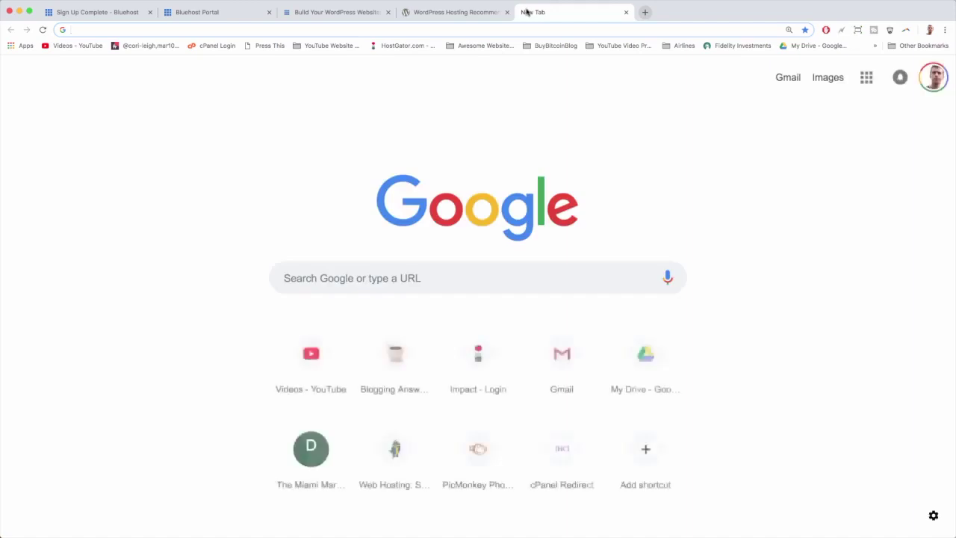
Go to gmail.com, read Bluehost's 'Congrats!' WordPress email, and return to the inbox
{"action": "type", "text": "gmail.com"}
{"action": "key", "text": "Return"}
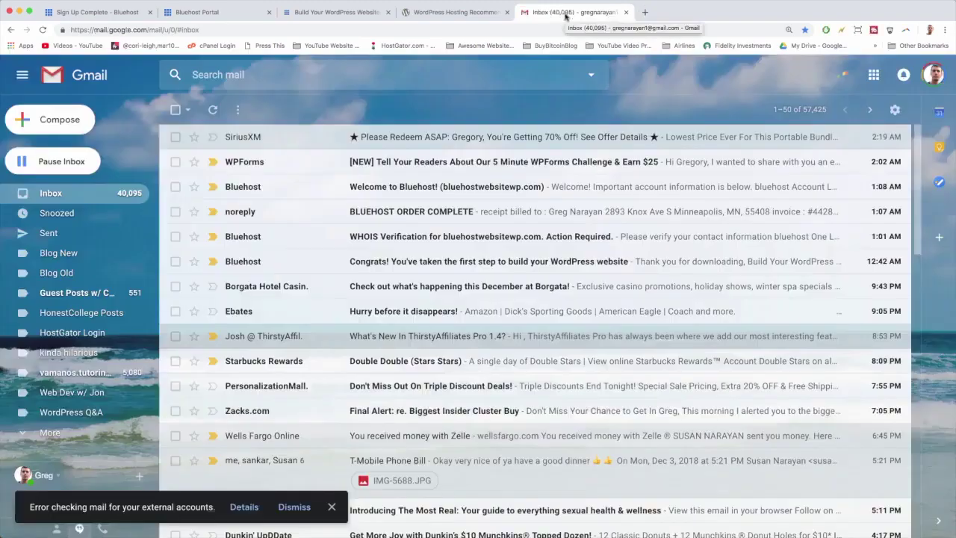
{"action": "left_click", "coordinate": [400, 266]}
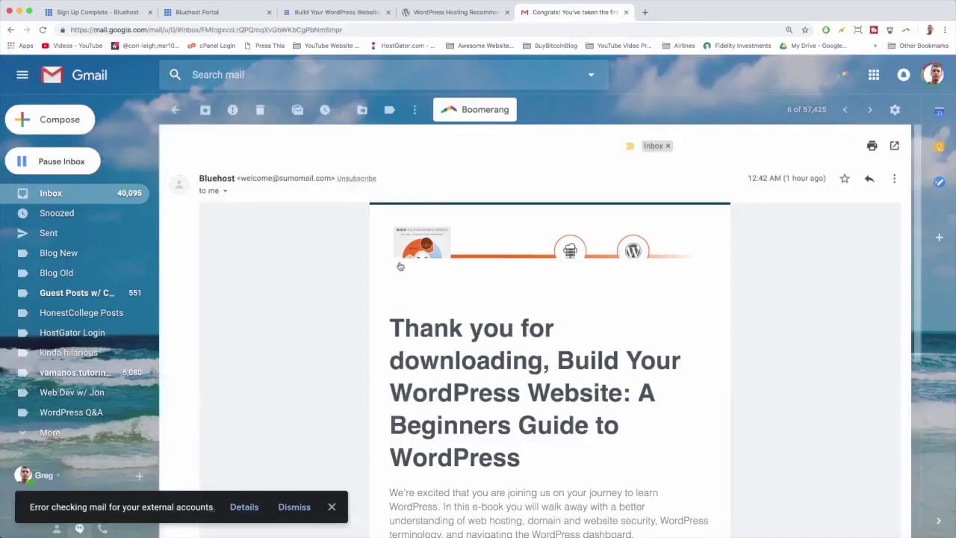
{"action": "scroll", "coordinate": [400, 266], "scroll_direction": "down", "scroll_amount": 3}
{"action": "scroll", "coordinate": [403, 321], "scroll_direction": "down", "scroll_amount": 5}
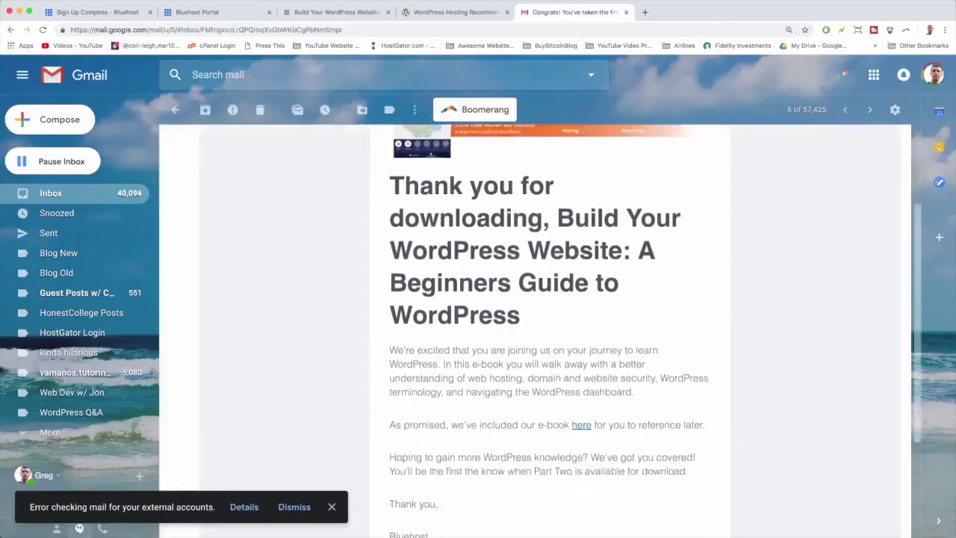
{"action": "scroll", "coordinate": [403, 322], "scroll_direction": "up", "scroll_amount": 5}
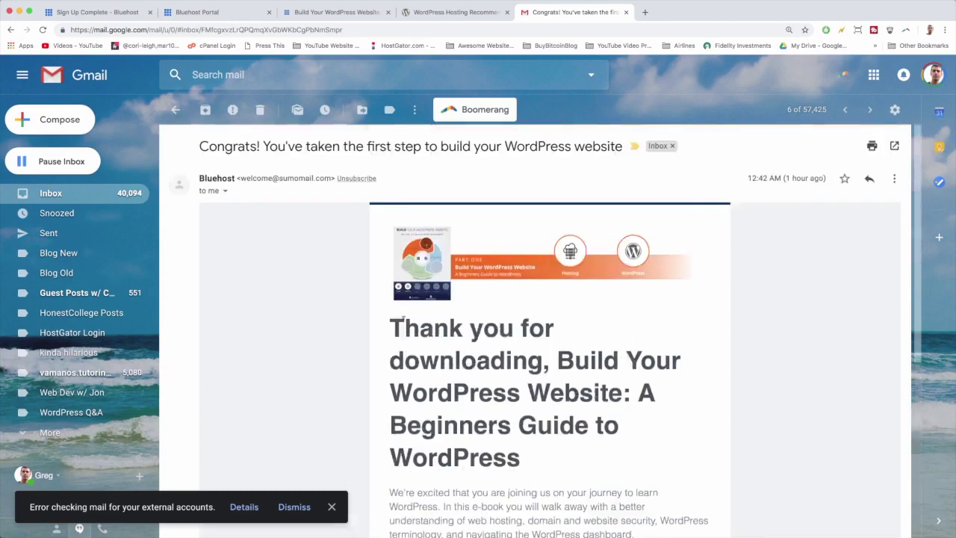
{"action": "left_click", "coordinate": [64, 196]}
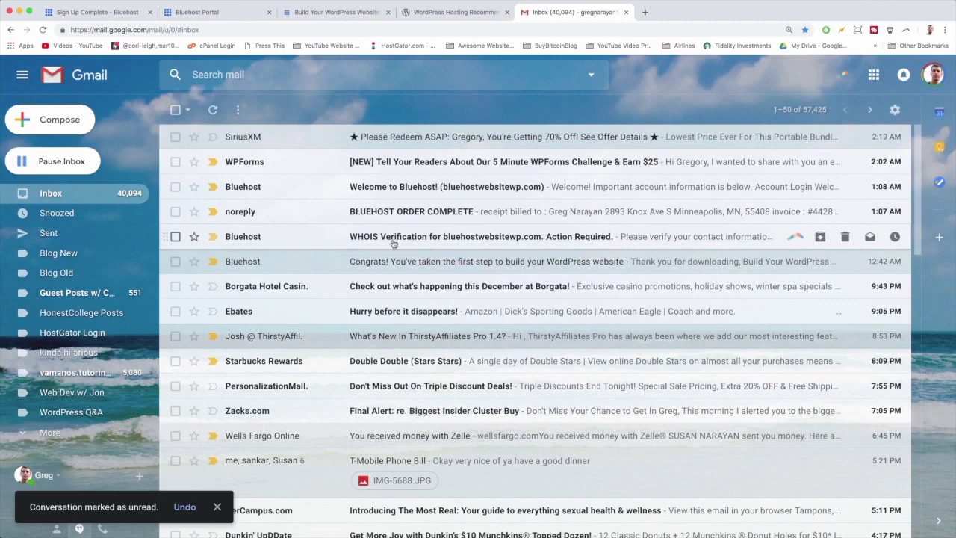
Verify the WHOIS contact email for bluehostwebsitewp.com, close the confirmation tab, and return to the inbox
{"action": "left_click", "coordinate": [410, 239]}
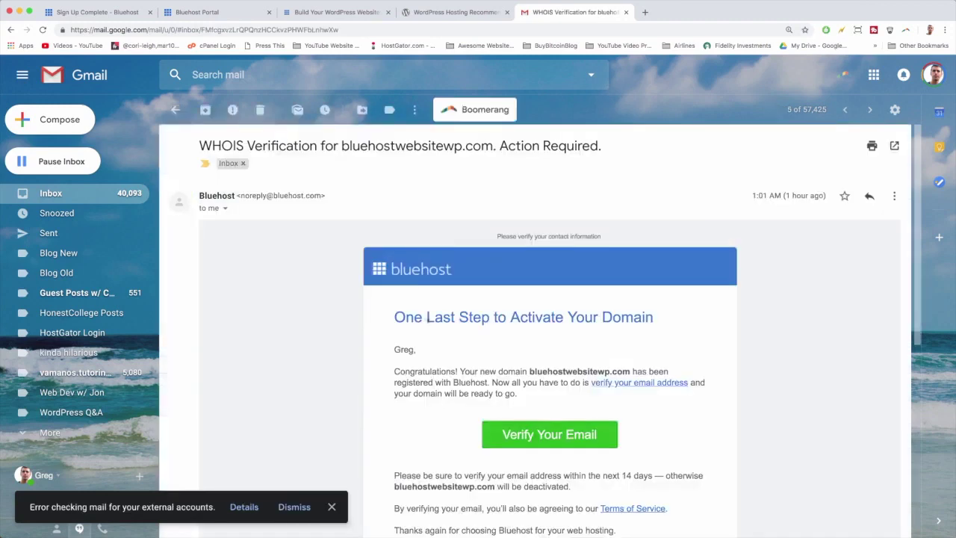
{"action": "scroll", "coordinate": [385, 245], "scroll_direction": "down", "scroll_amount": 2}
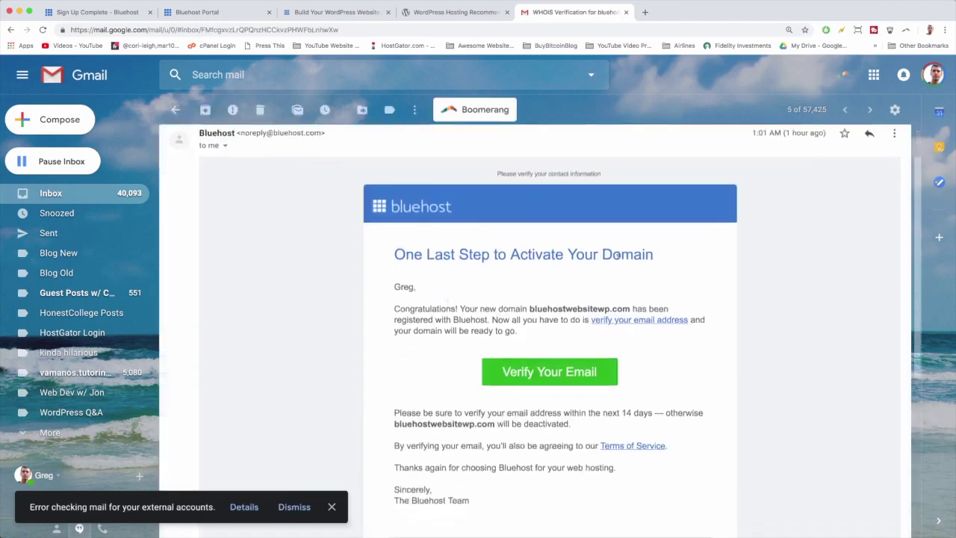
{"action": "scroll", "coordinate": [619, 255], "scroll_direction": "down", "scroll_amount": 2}
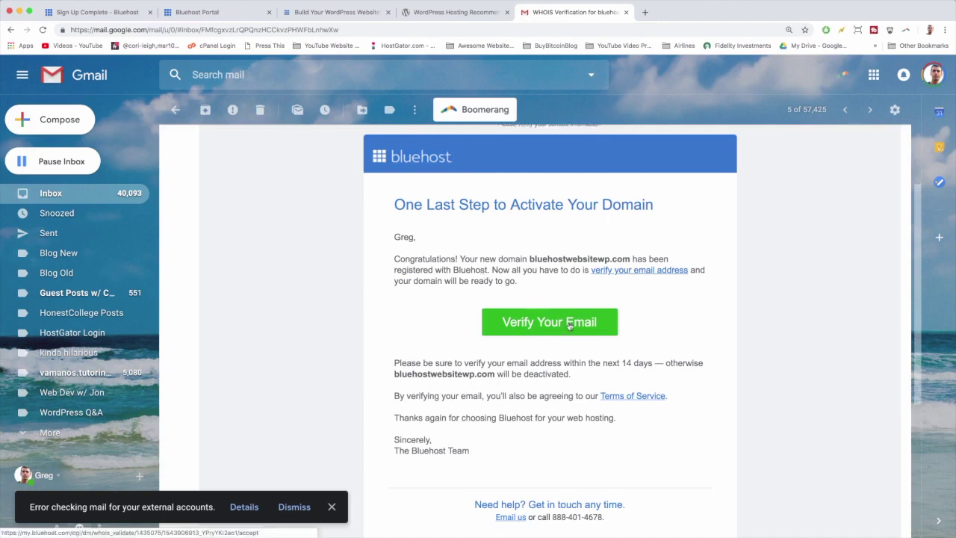
{"action": "left_click", "coordinate": [569, 326]}
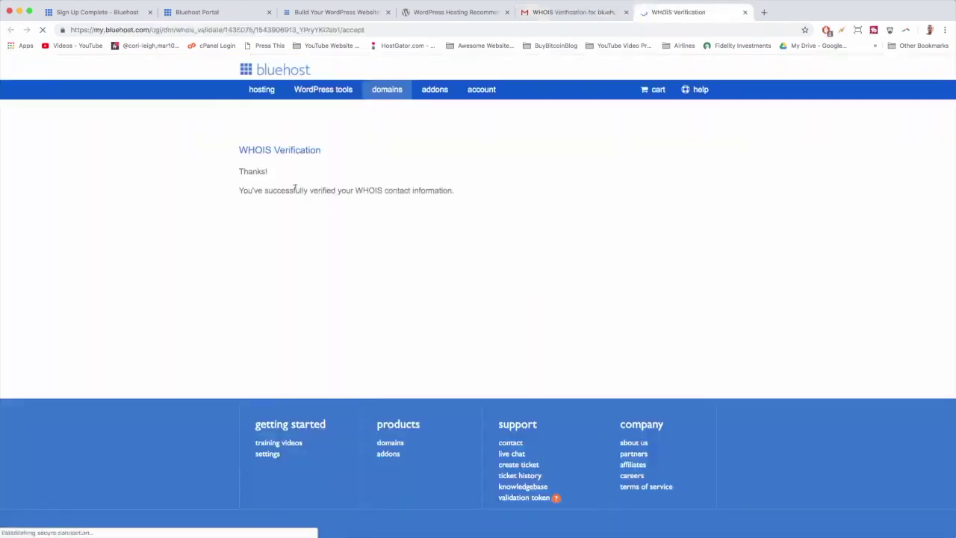
{"action": "left_click", "coordinate": [745, 12]}
{"action": "left_click", "coordinate": [45, 196]}
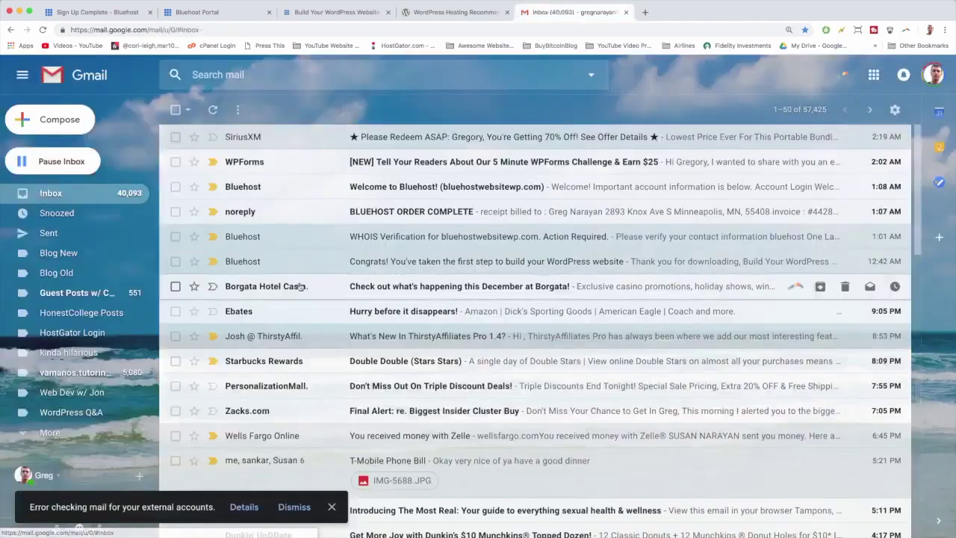
{"action": "left_click", "coordinate": [427, 215]}
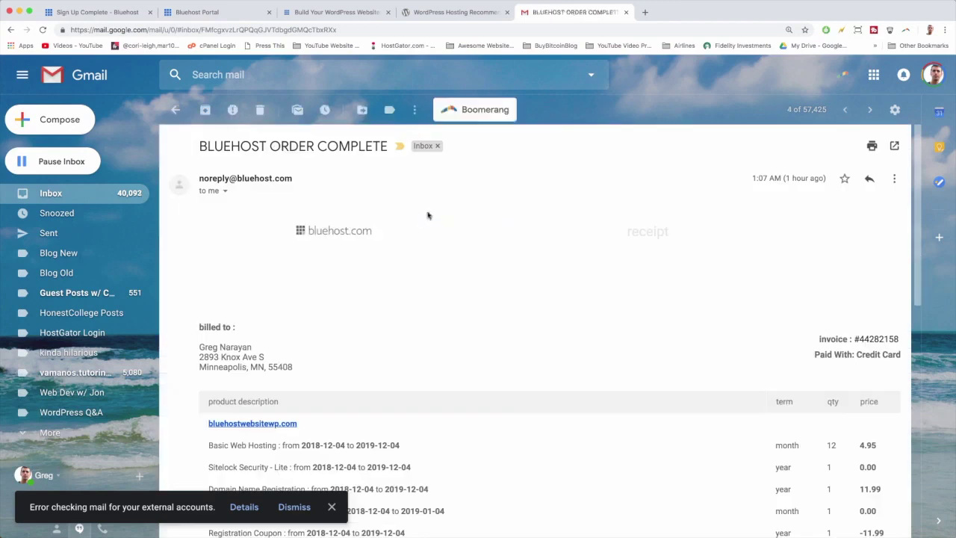
{"action": "scroll", "coordinate": [478, 258], "scroll_direction": "down", "scroll_amount": 2}
{"action": "scroll", "coordinate": [479, 258], "scroll_direction": "up", "scroll_amount": 2}
{"action": "scroll", "coordinate": [479, 258], "scroll_direction": "down", "scroll_amount": 4}
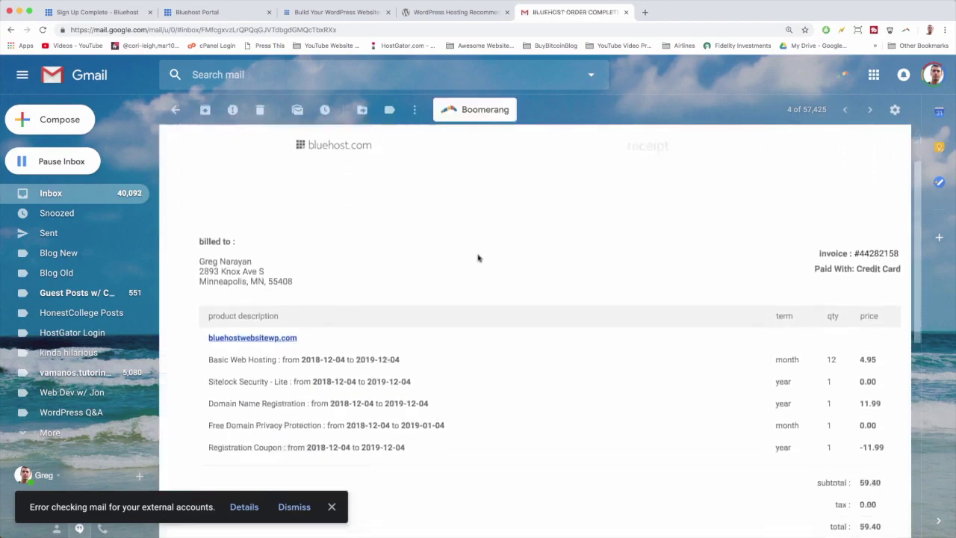
{"action": "scroll", "coordinate": [427, 271], "scroll_direction": "down", "scroll_amount": 2}
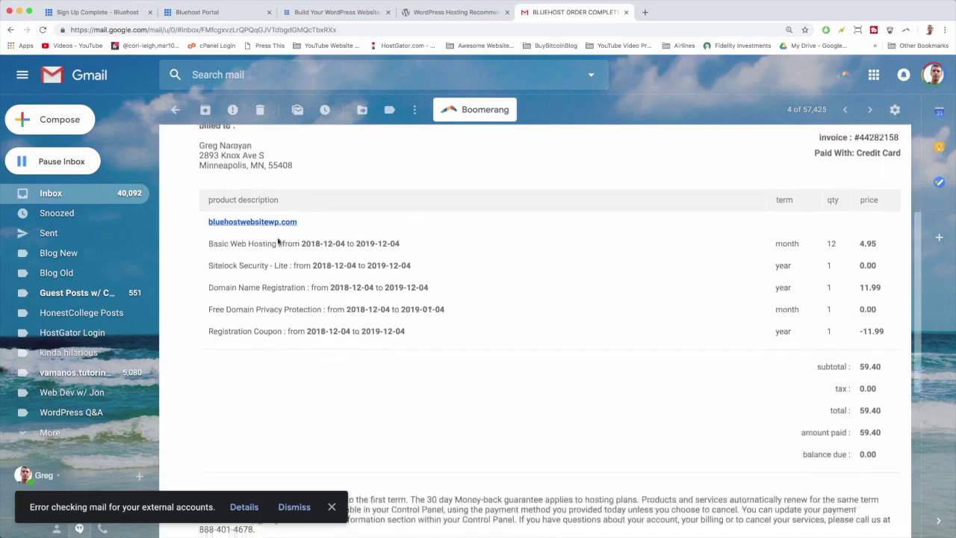
{"action": "scroll", "coordinate": [533, 250], "scroll_direction": "down", "scroll_amount": 1}
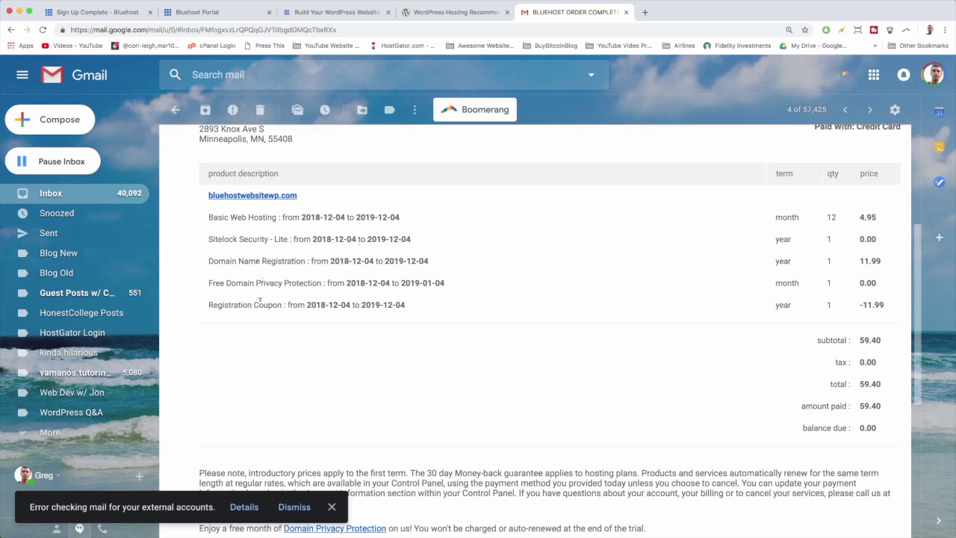
{"action": "scroll", "coordinate": [747, 353], "scroll_direction": "down", "scroll_amount": 2}
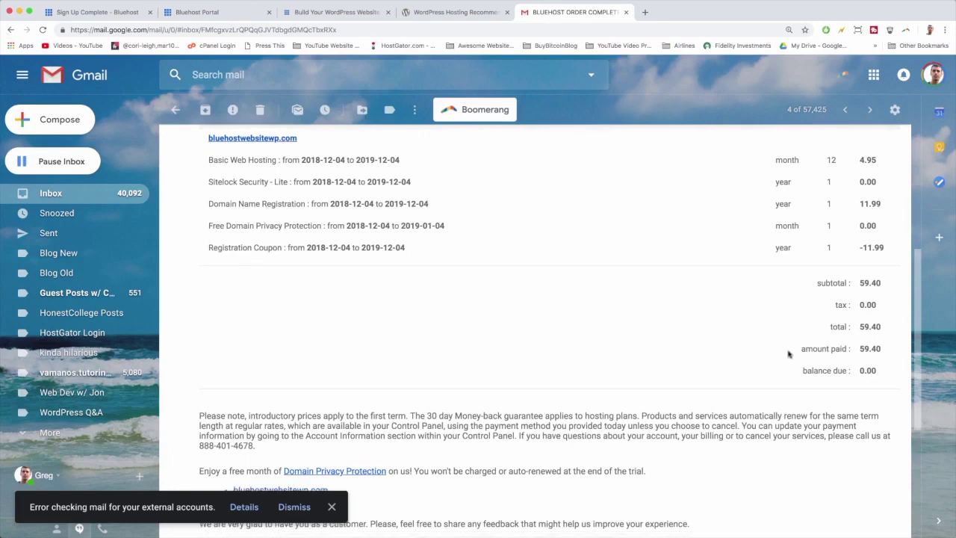
{"action": "scroll", "coordinate": [790, 352], "scroll_direction": "down", "scroll_amount": 2}
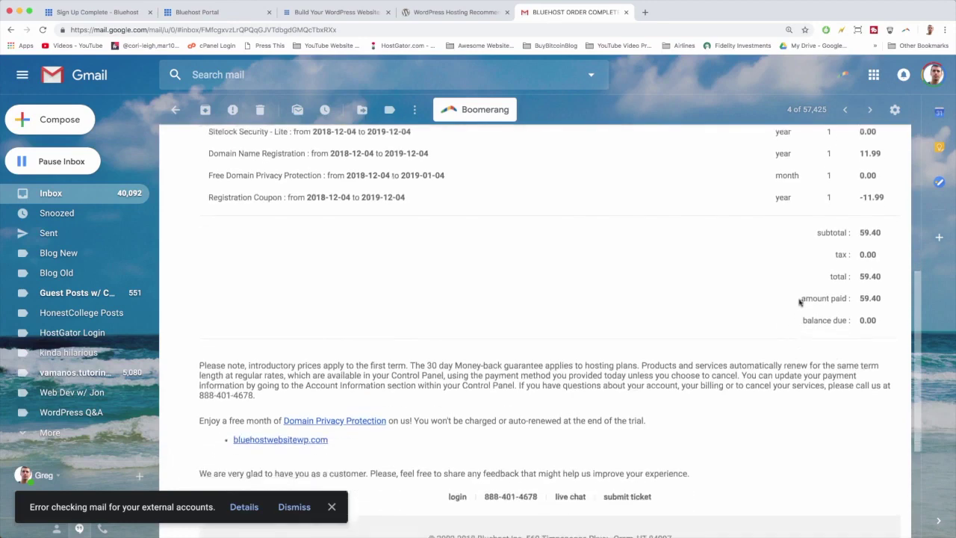
{"action": "left_click_drag", "start_coordinate": [801, 297], "coordinate": [895, 304]}
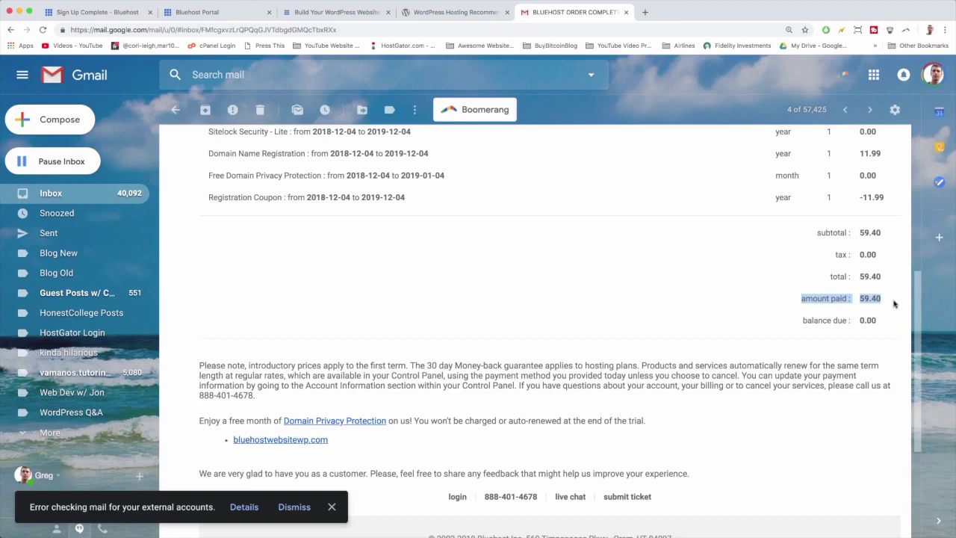
{"action": "left_click", "coordinate": [894, 303]}
{"action": "scroll", "coordinate": [452, 289], "scroll_direction": "up", "scroll_amount": 3}
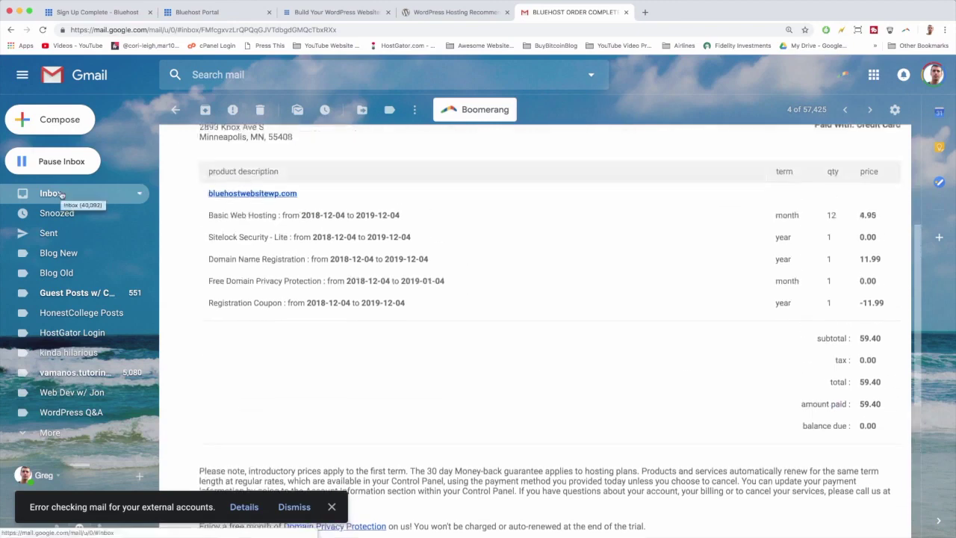
{"action": "left_click", "coordinate": [51, 193]}
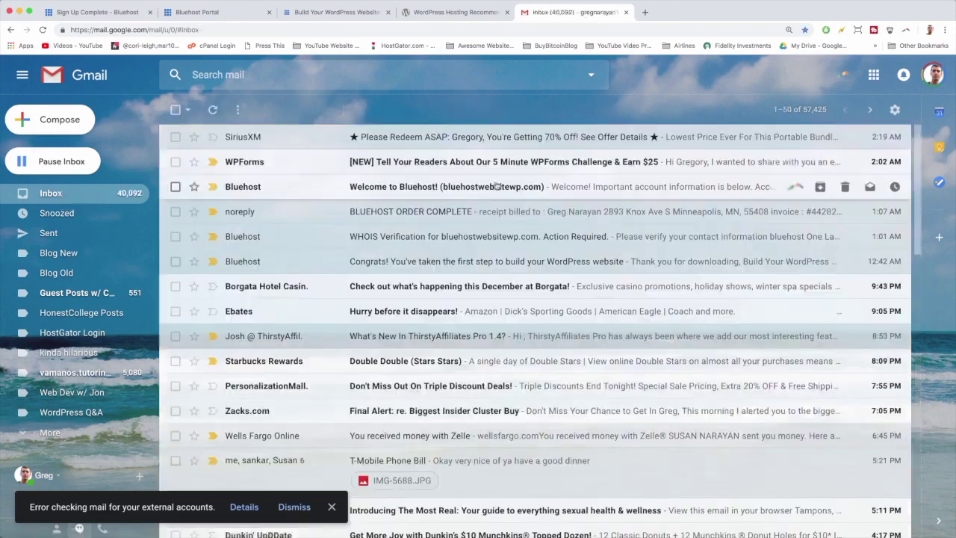
Read the 'Welcome to Bluehost!' email with FTP details, then switch to the Build Your WordPress Website guide
{"action": "left_click", "coordinate": [416, 188]}
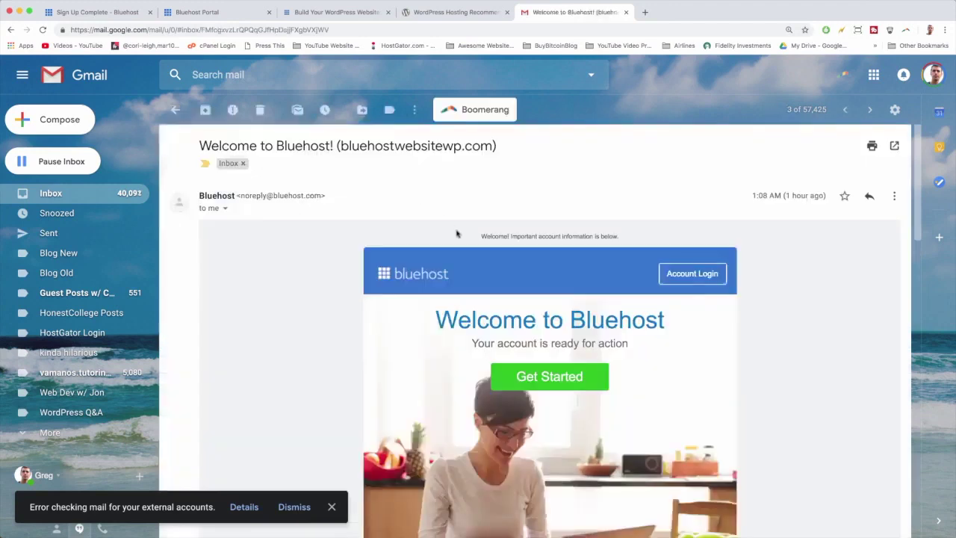
{"action": "scroll", "coordinate": [457, 234], "scroll_direction": "down", "scroll_amount": 1}
{"action": "scroll", "coordinate": [458, 234], "scroll_direction": "down", "scroll_amount": 1}
{"action": "scroll", "coordinate": [457, 234], "scroll_direction": "up", "scroll_amount": 1}
{"action": "scroll", "coordinate": [457, 234], "scroll_direction": "down", "scroll_amount": 2}
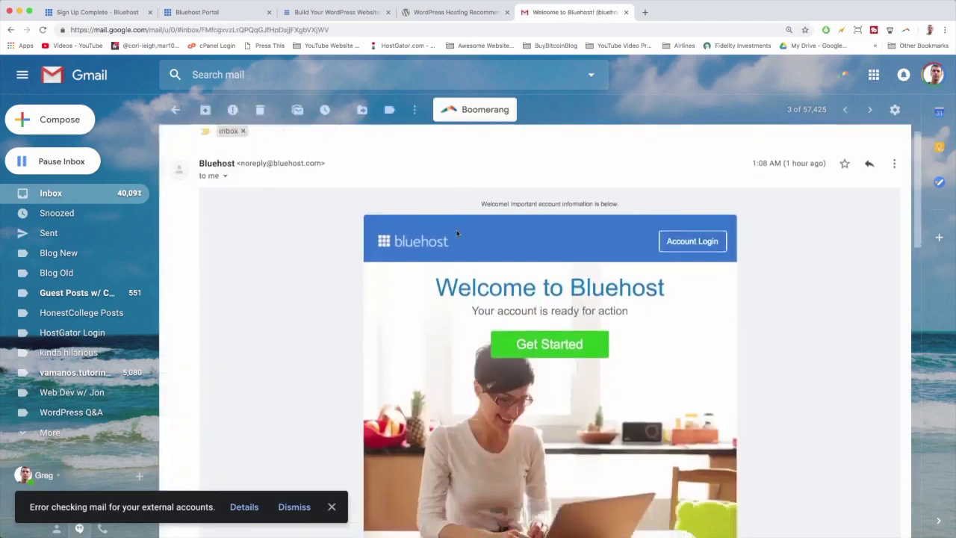
{"action": "scroll", "coordinate": [552, 283], "scroll_direction": "down", "scroll_amount": 2}
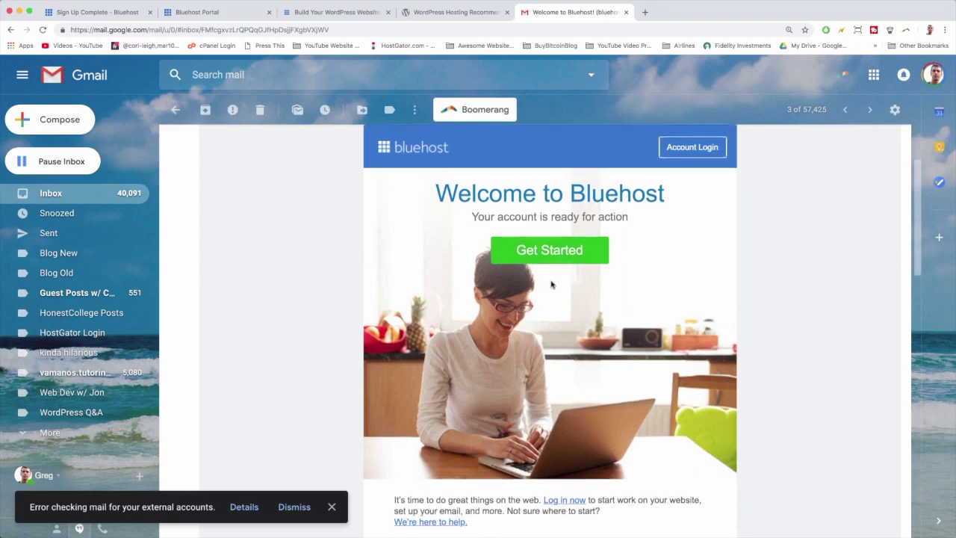
{"action": "scroll", "coordinate": [551, 252], "scroll_direction": "down", "scroll_amount": 1}
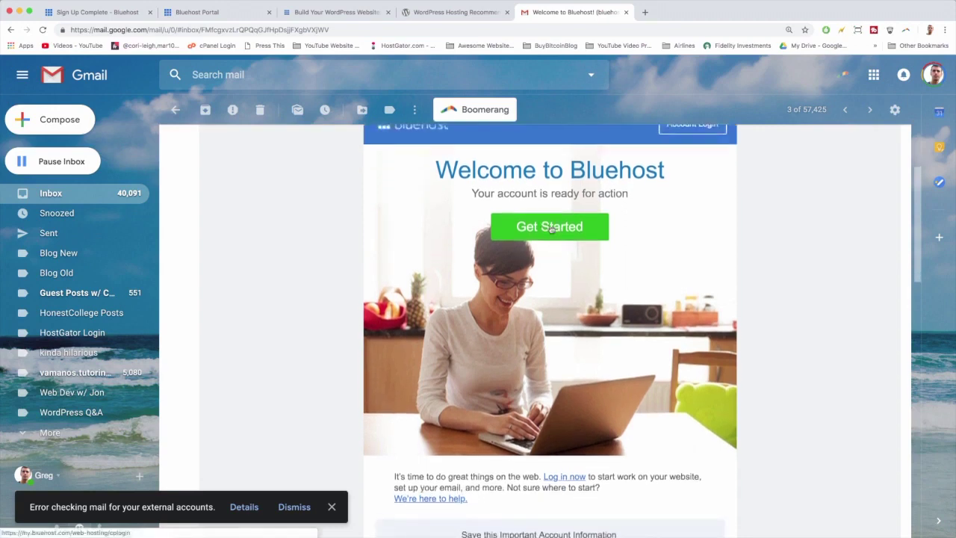
{"action": "scroll", "coordinate": [551, 229], "scroll_direction": "down", "scroll_amount": 6}
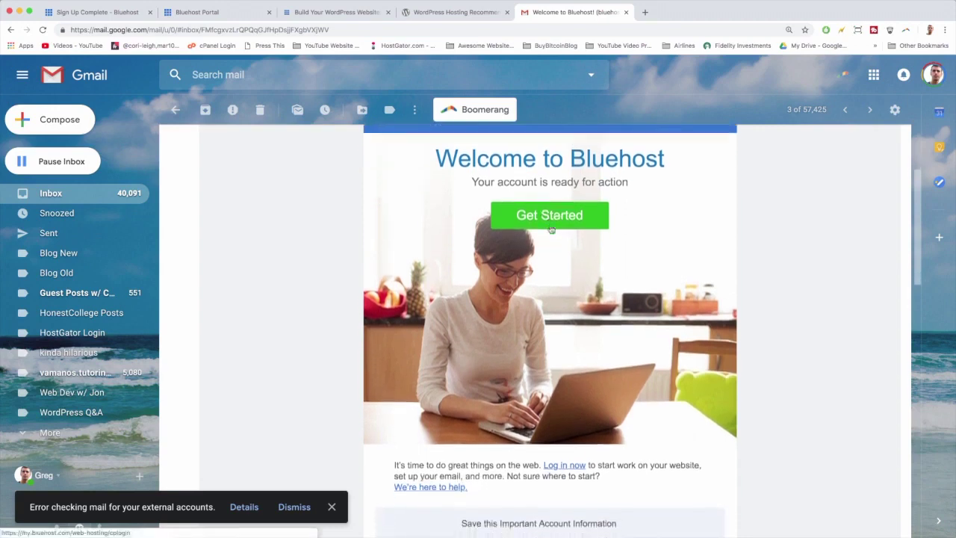
{"action": "scroll", "coordinate": [542, 313], "scroll_direction": "down", "scroll_amount": 4}
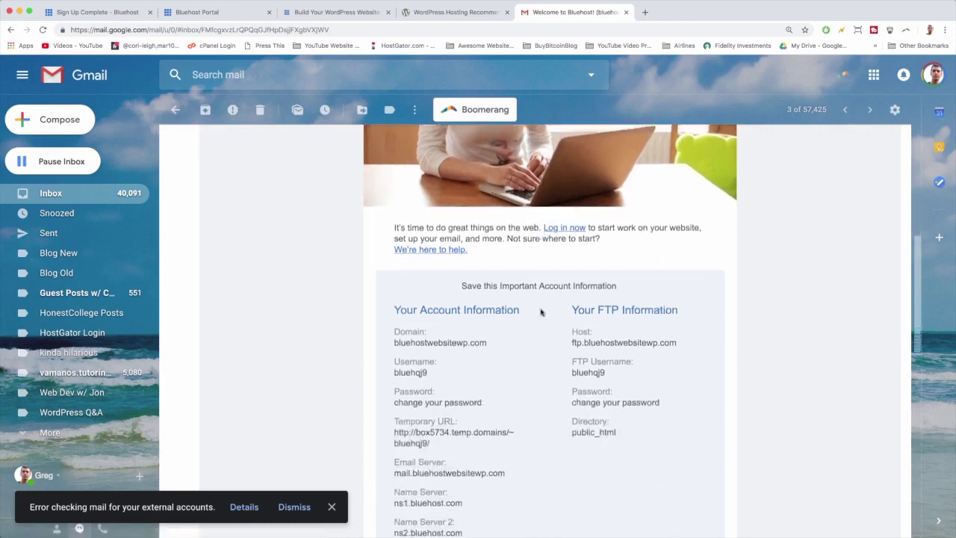
{"action": "scroll", "coordinate": [453, 269], "scroll_direction": "down", "scroll_amount": 2}
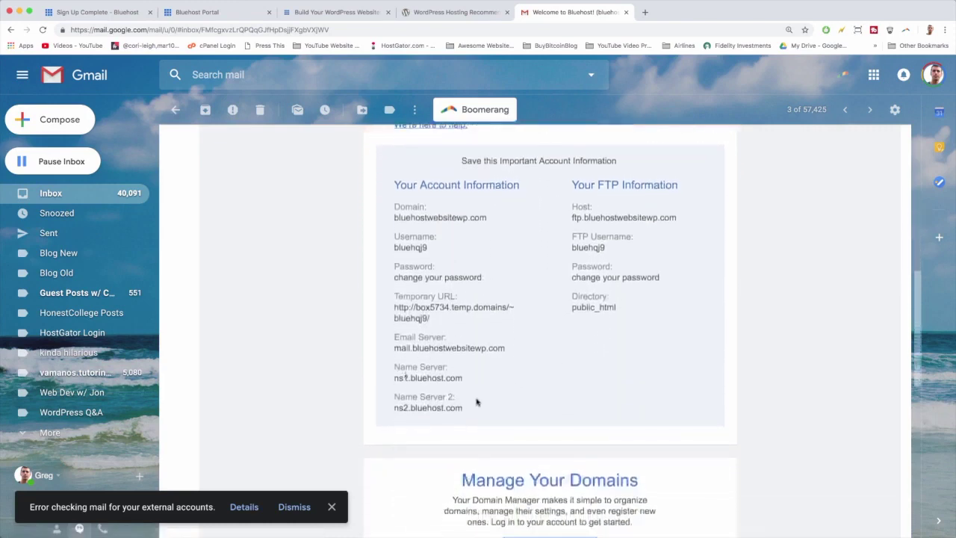
{"action": "scroll", "coordinate": [498, 387], "scroll_direction": "up", "scroll_amount": 7}
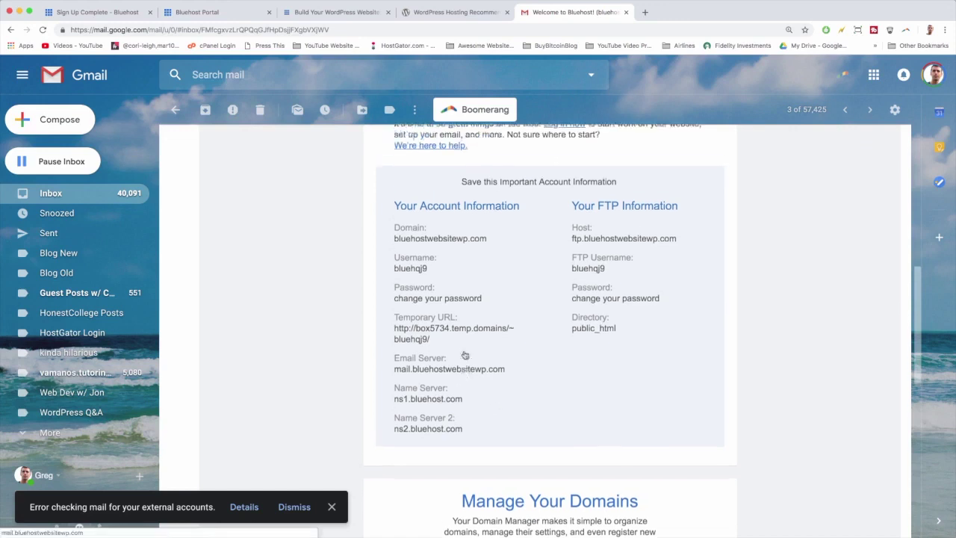
{"action": "scroll", "coordinate": [465, 354], "scroll_direction": "up", "scroll_amount": 7}
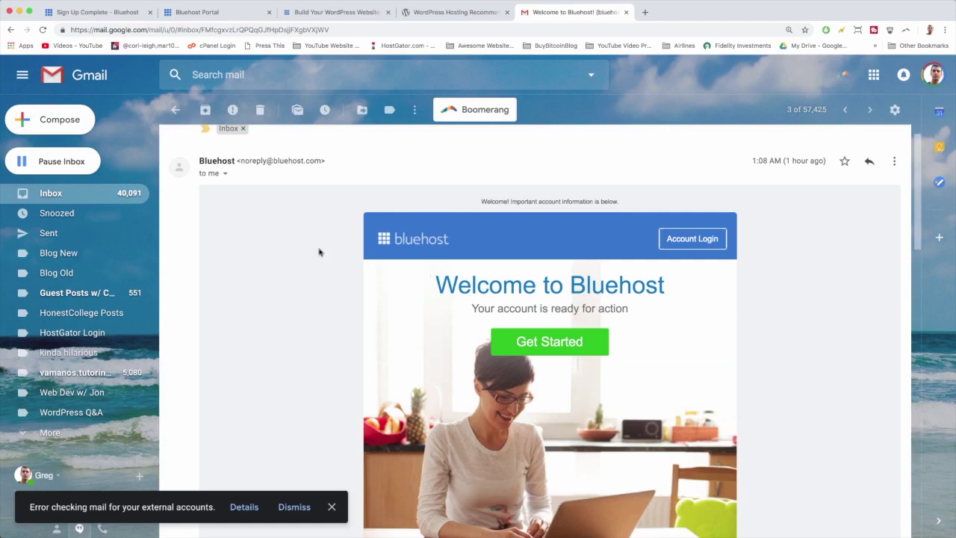
{"action": "left_click", "coordinate": [64, 195]}
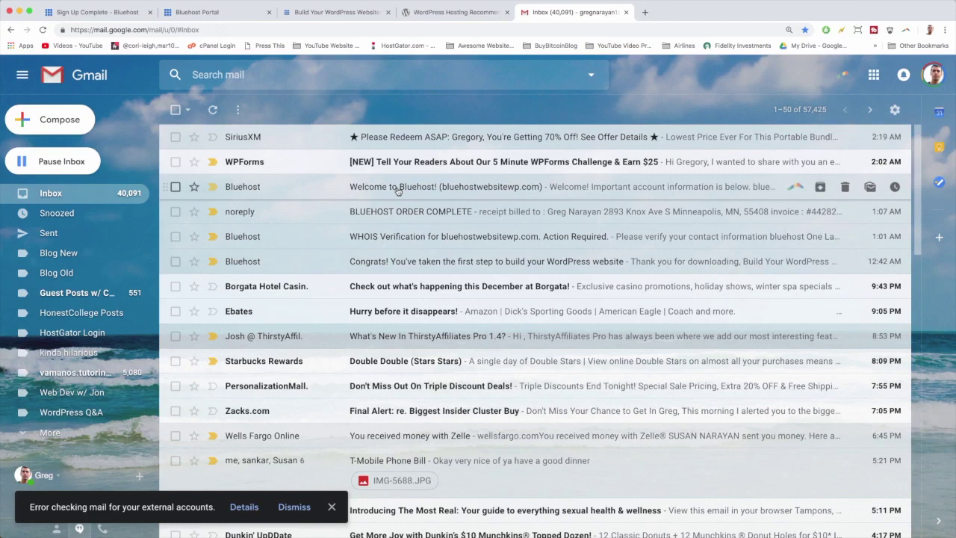
{"action": "left_click", "coordinate": [327, 11]}
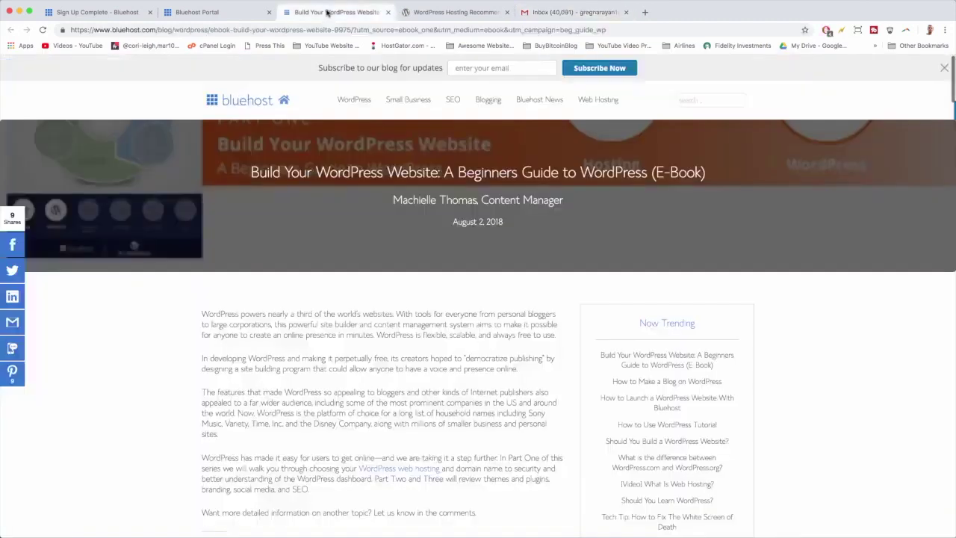
Return to the Bluehost Portal and browse the Pick a theme grid (Ocean WP, Astra, Hestia, Sydney, Storefront)
{"action": "left_click", "coordinate": [219, 12]}
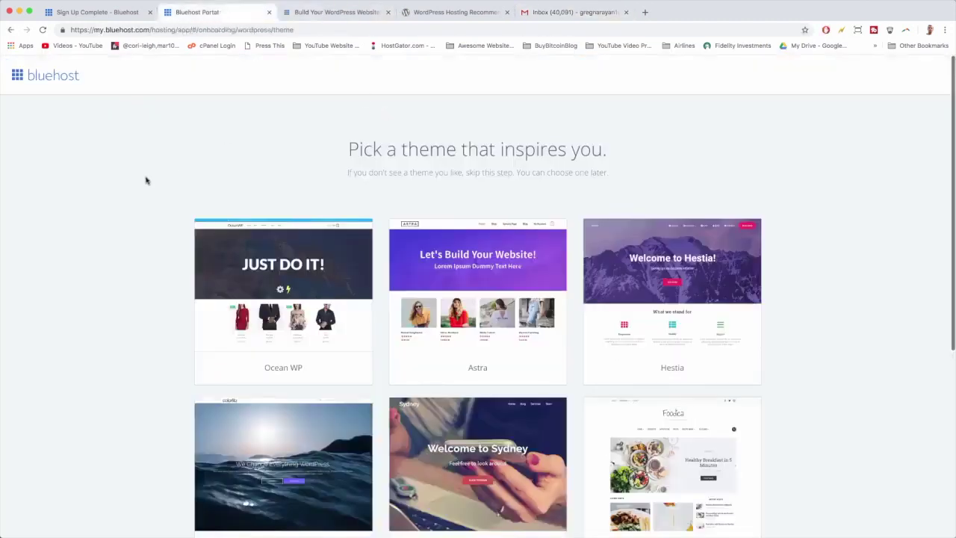
{"action": "scroll", "coordinate": [147, 180], "scroll_direction": "down", "scroll_amount": 8}
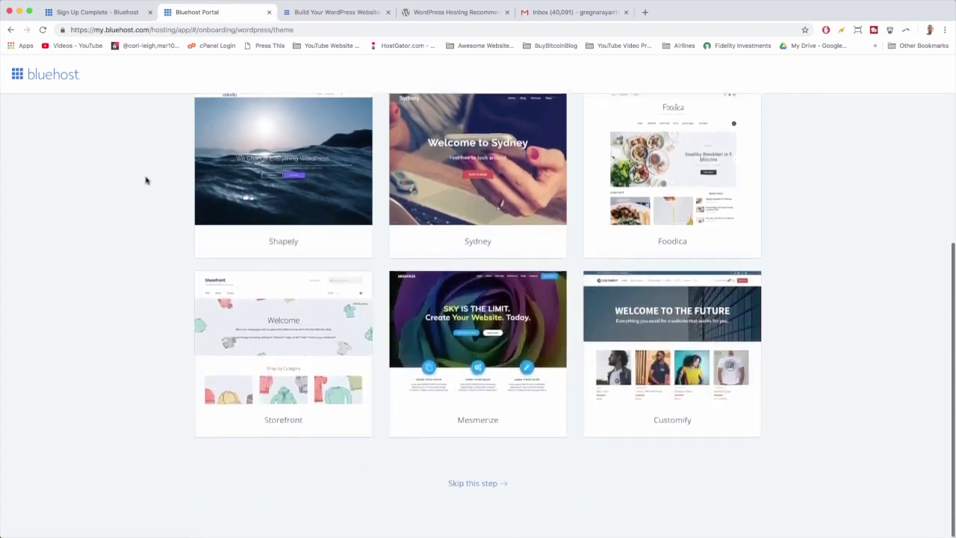
{"action": "scroll", "coordinate": [146, 180], "scroll_direction": "up", "scroll_amount": 8}
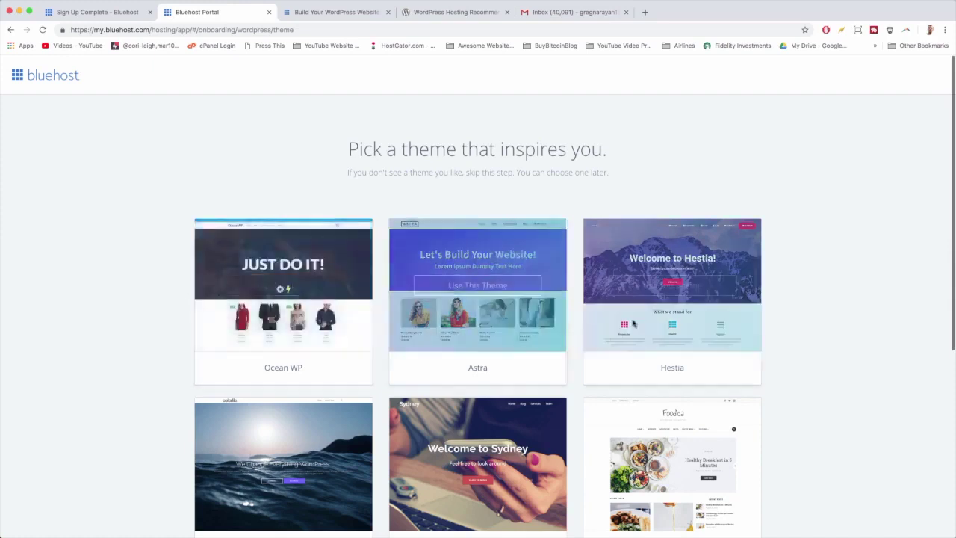
{"action": "scroll", "coordinate": [523, 327], "scroll_direction": "down", "scroll_amount": 5}
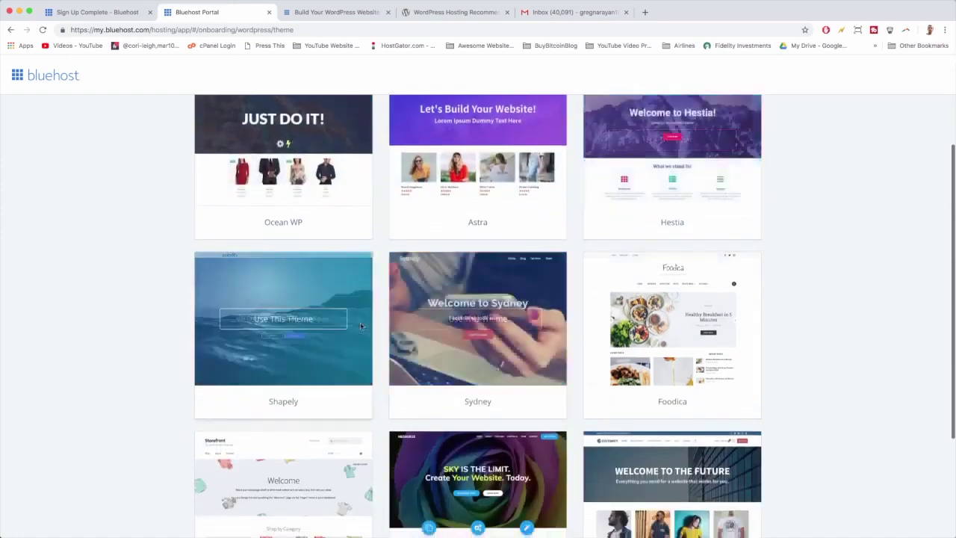
{"action": "scroll", "coordinate": [449, 351], "scroll_direction": "down", "scroll_amount": 4}
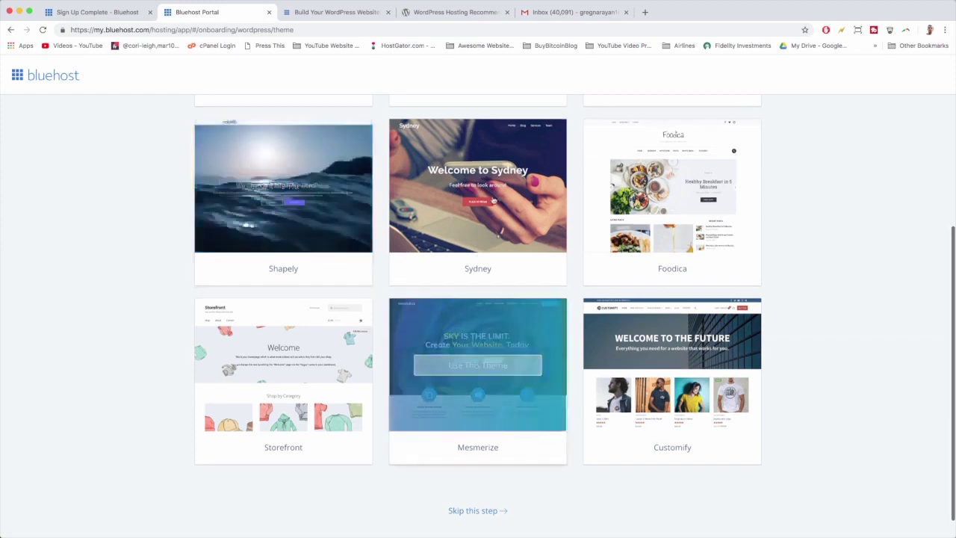
{"action": "scroll", "coordinate": [477, 232], "scroll_direction": "down", "scroll_amount": 1}
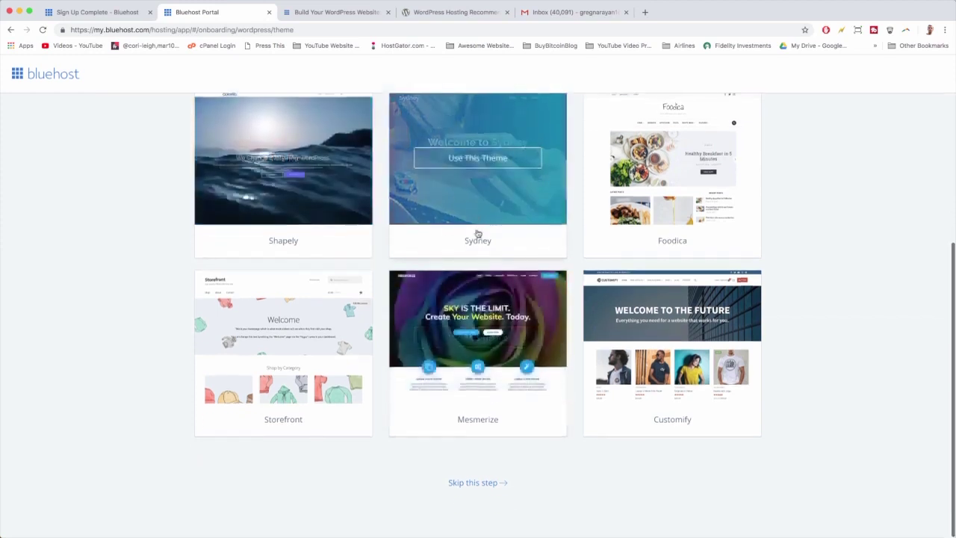
{"action": "scroll", "coordinate": [309, 373], "scroll_direction": "up", "scroll_amount": 5}
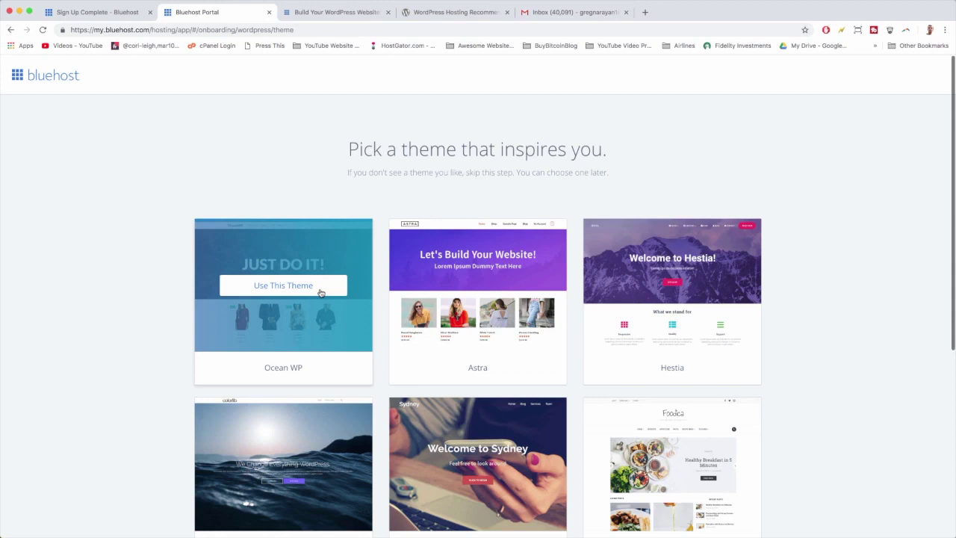
Use the Ocean WP theme for the new site and wait for the All done! screen
{"action": "left_click", "coordinate": [321, 290]}
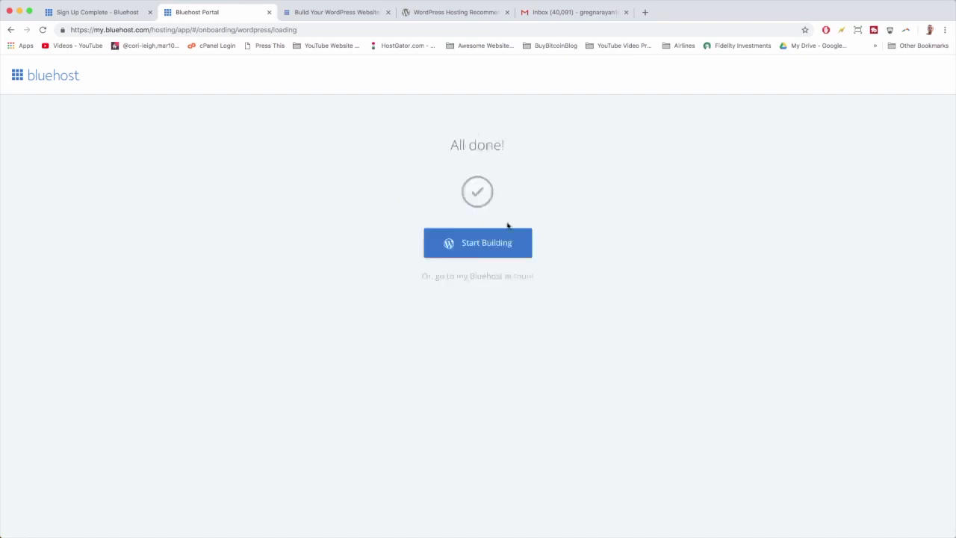
Choose Start Building to open the Welcome to WordPress onboarding page in the admin
{"action": "left_click", "coordinate": [515, 247]}
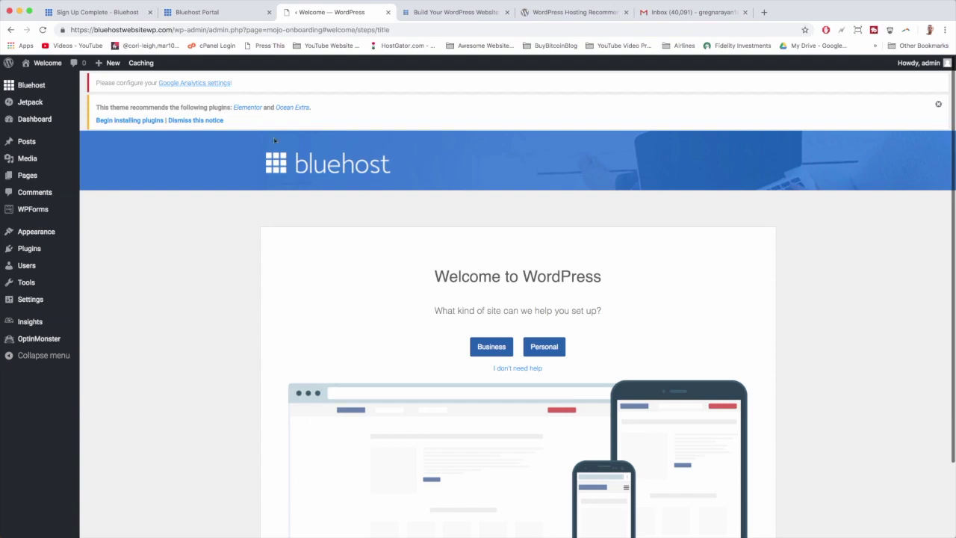
{"action": "scroll", "coordinate": [210, 251], "scroll_direction": "down", "scroll_amount": 3}
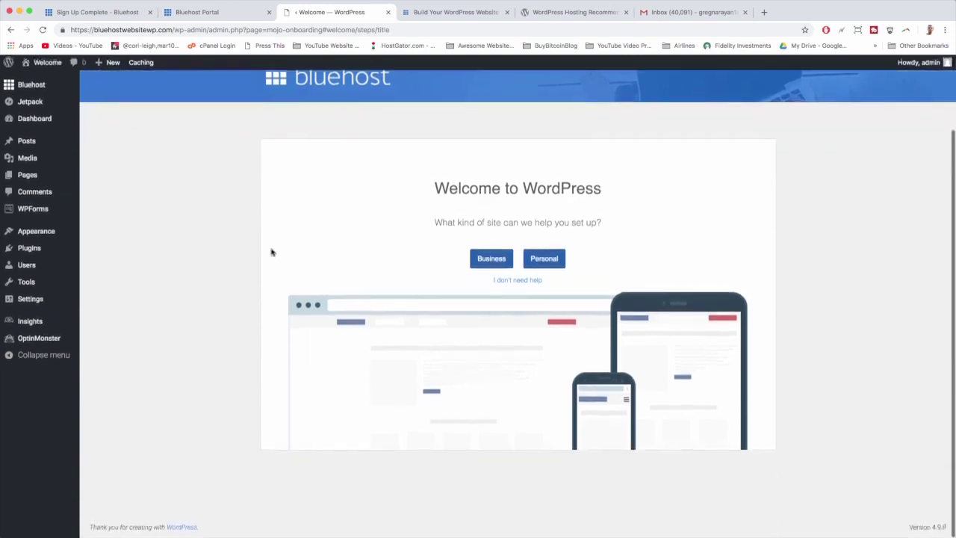
Choose 'I don't need help' to skip onboarding and reach the Bluehost Home panel
{"action": "left_click", "coordinate": [521, 282]}
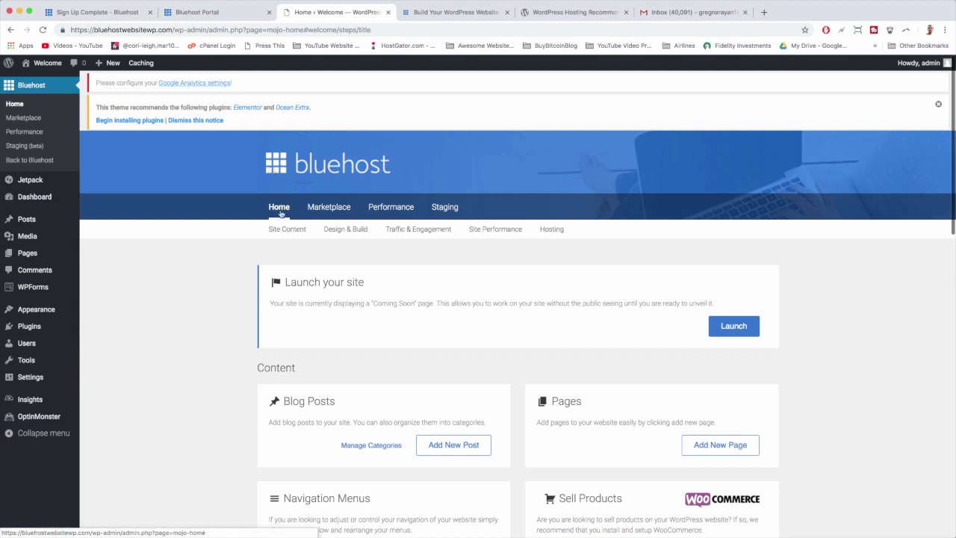
{"action": "scroll", "coordinate": [281, 213], "scroll_direction": "down", "scroll_amount": 2}
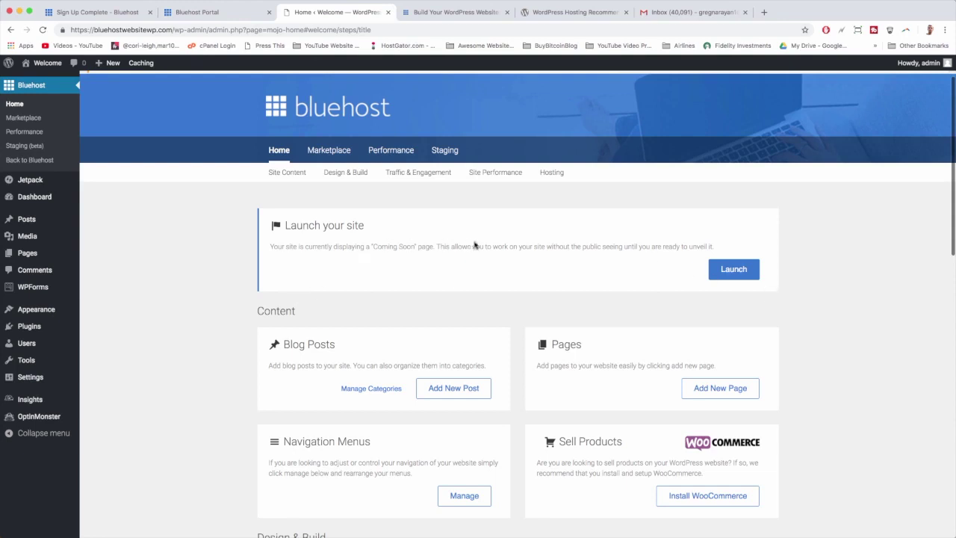
Launch the site from the Launch your site box so it is live to the public
{"action": "left_click", "coordinate": [748, 277]}
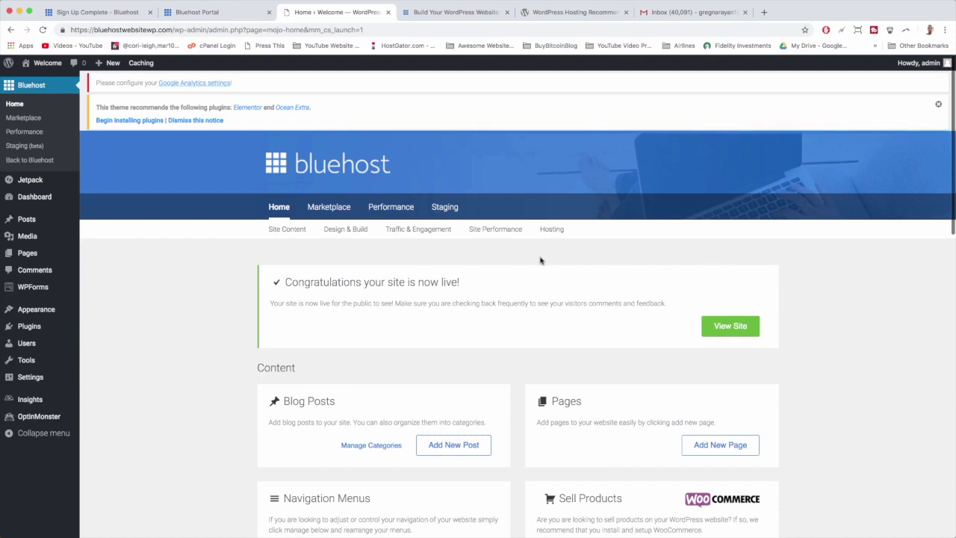
{"action": "scroll", "coordinate": [541, 260], "scroll_direction": "down", "scroll_amount": 2}
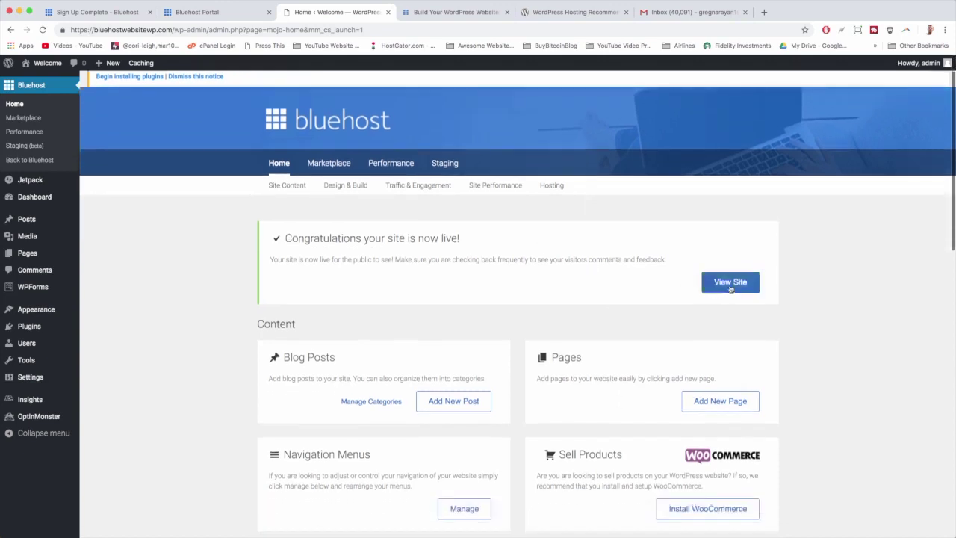
Preview the live OceanWP front page at bluehostwebsitewp.com, then return to the admin Dashboard
{"action": "left_click", "coordinate": [730, 290]}
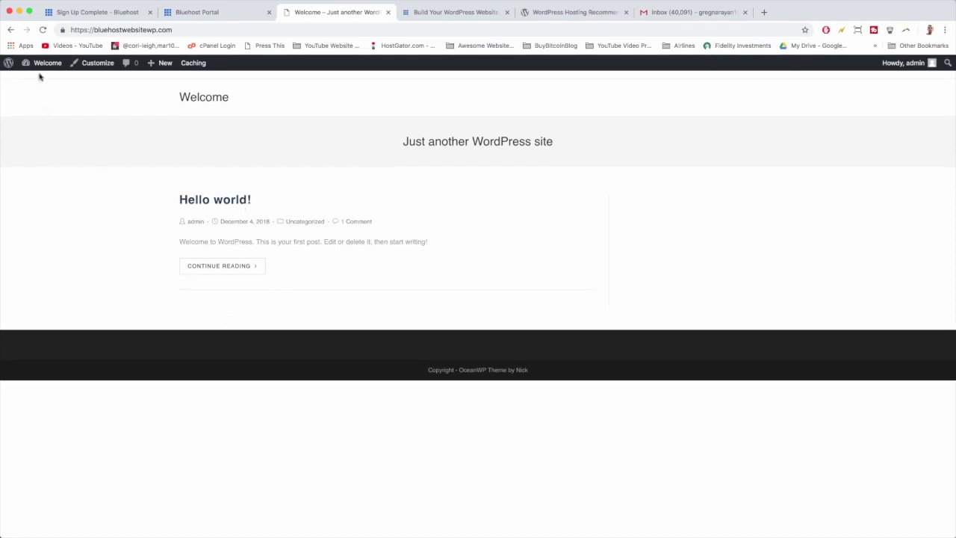
{"action": "mouse_move", "coordinate": [41, 66]}
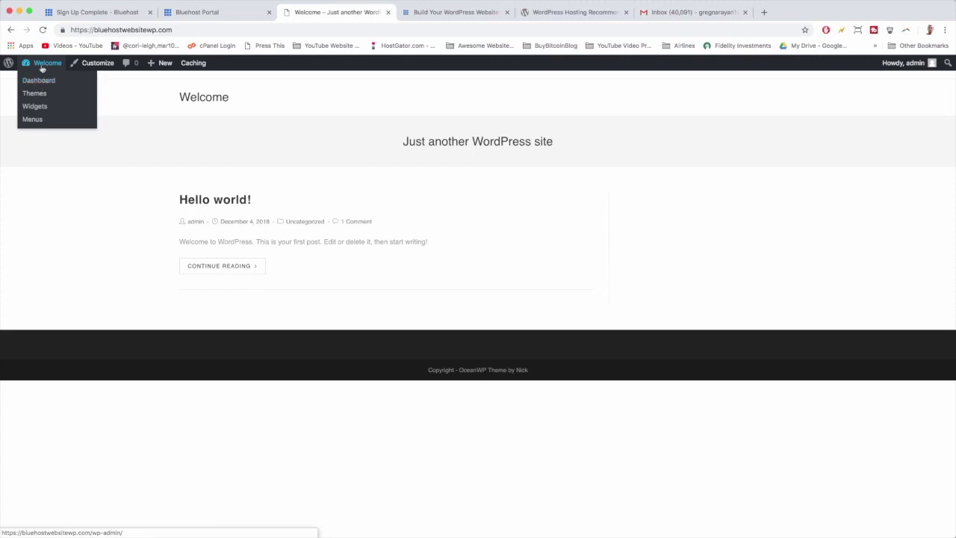
{"action": "left_click", "coordinate": [42, 67]}
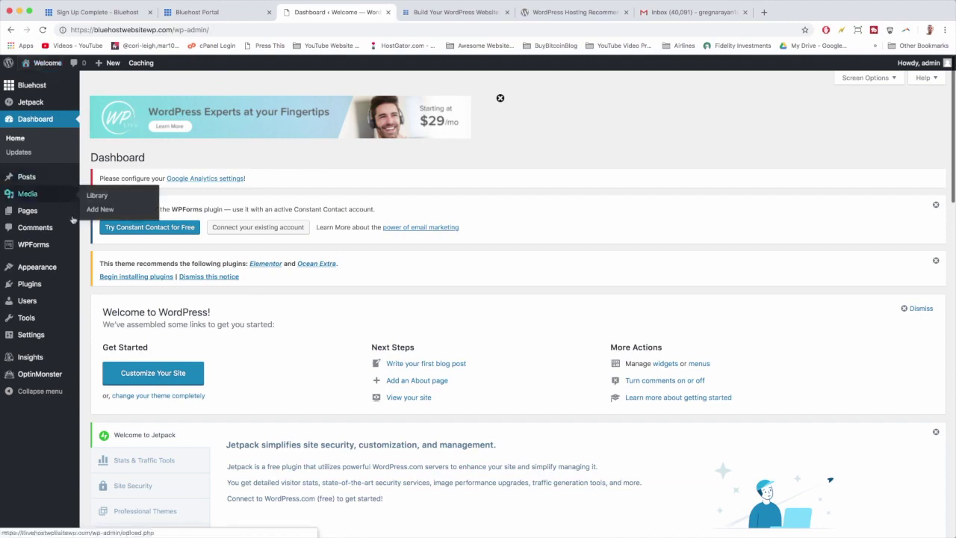
Look through the existing admin user's profile, then bring up the Users > Add New form
{"action": "mouse_move", "coordinate": [74, 287]}
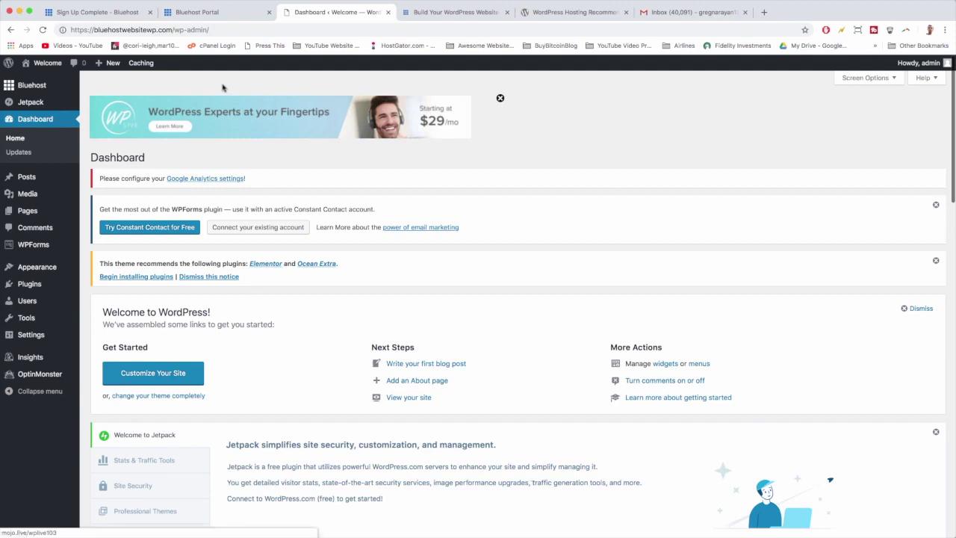
{"action": "left_click", "coordinate": [36, 303]}
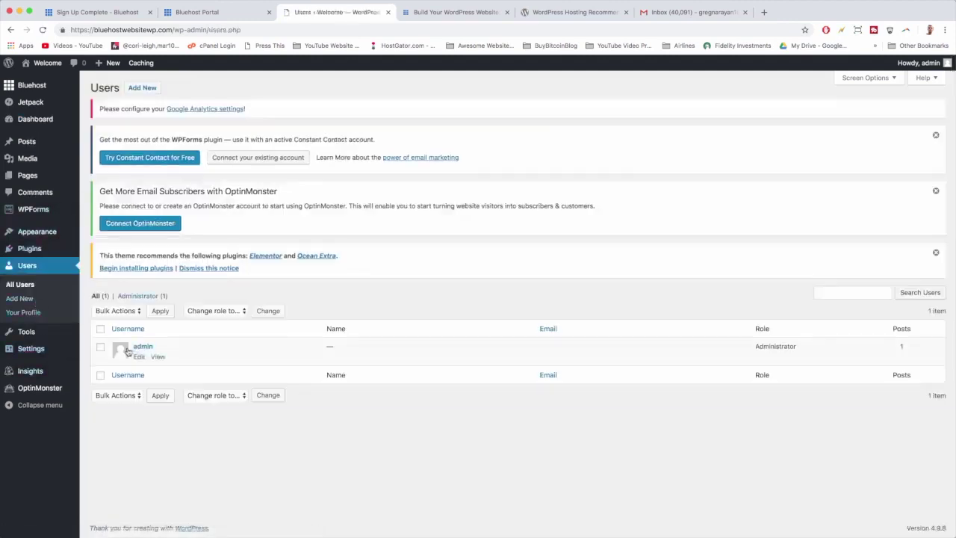
{"action": "left_click", "coordinate": [142, 347]}
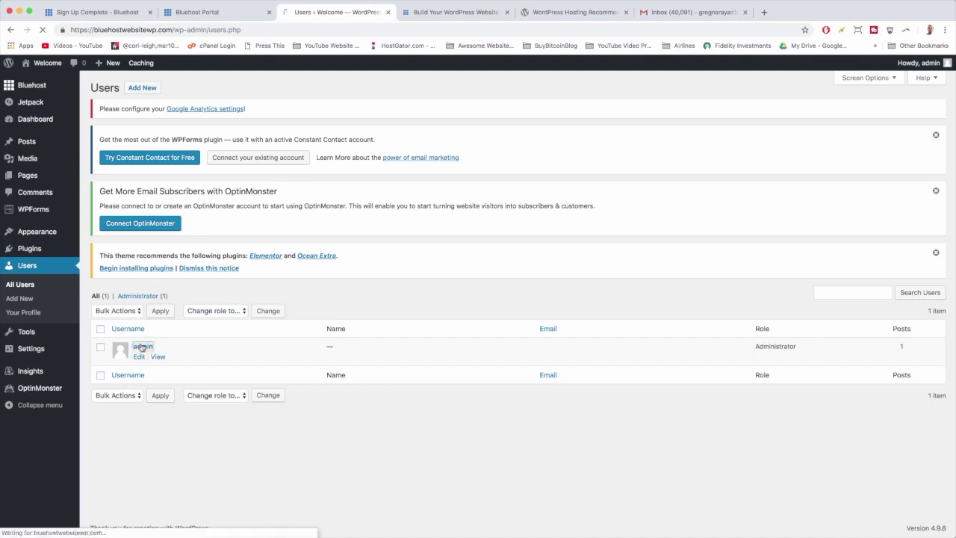
{"action": "scroll", "coordinate": [429, 280], "scroll_direction": "down", "scroll_amount": 5}
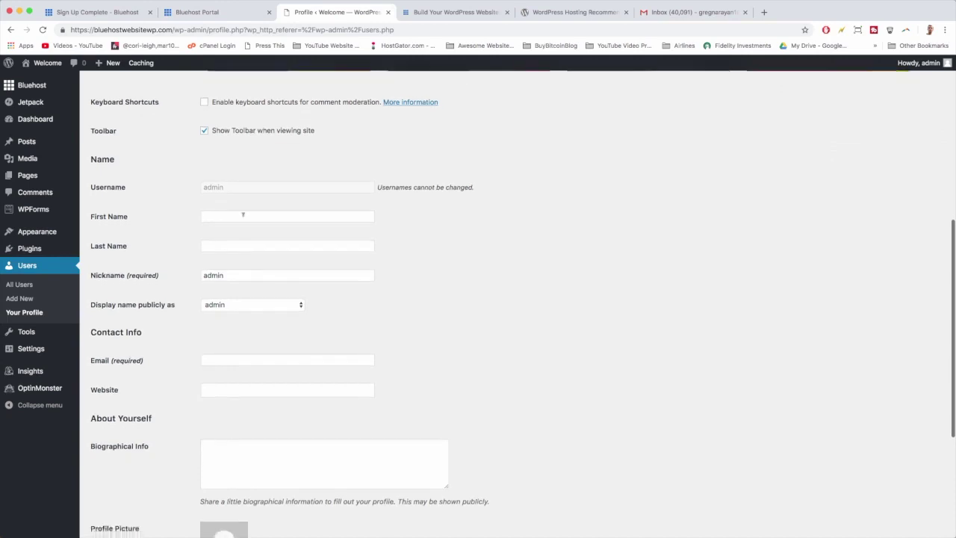
{"action": "scroll", "coordinate": [403, 202], "scroll_direction": "down", "scroll_amount": 2}
{"action": "scroll", "coordinate": [403, 202], "scroll_direction": "down", "scroll_amount": 2}
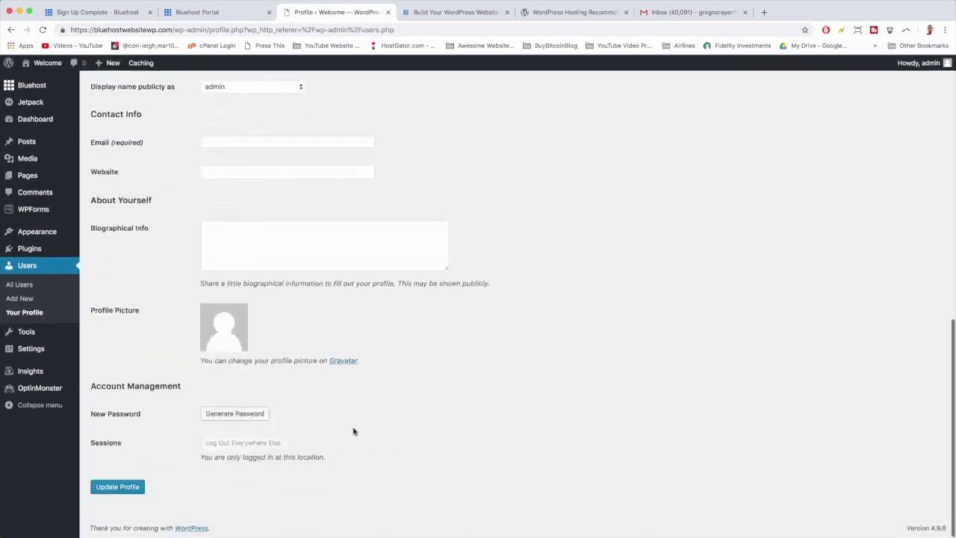
{"action": "scroll", "coordinate": [460, 439], "scroll_direction": "up", "scroll_amount": 6}
{"action": "scroll", "coordinate": [460, 441], "scroll_direction": "up", "scroll_amount": 3}
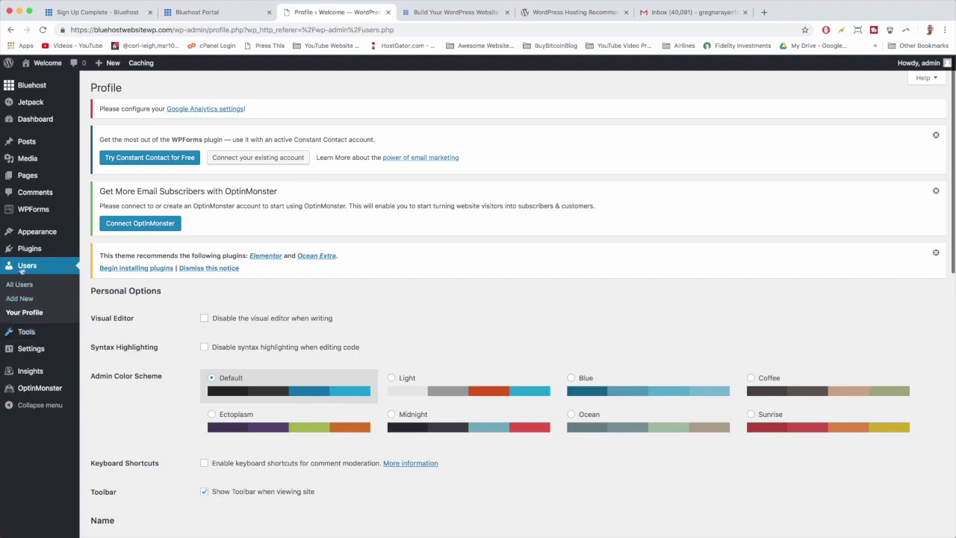
{"action": "left_click", "coordinate": [20, 299]}
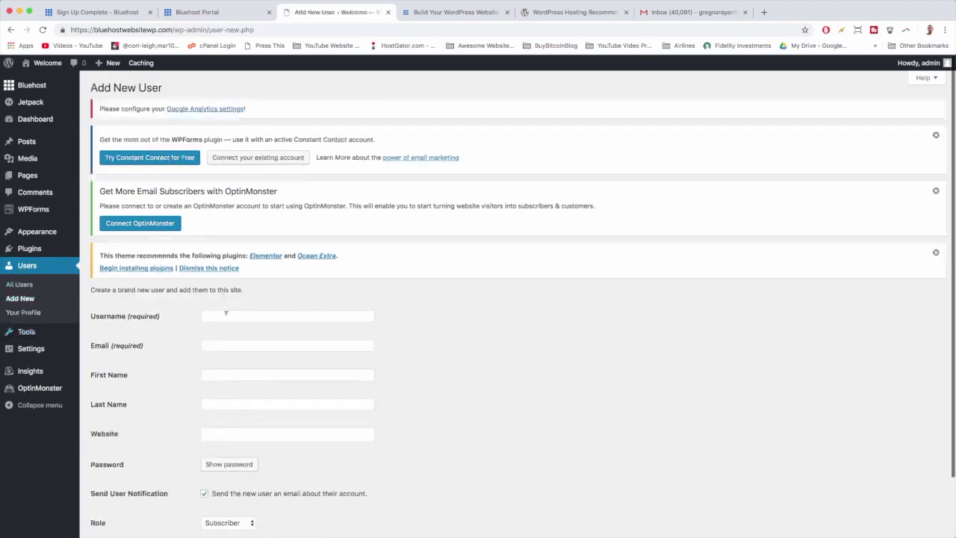
Fill in the new user's username, e-mail address, and first and last name
{"action": "left_click", "coordinate": [226, 315]}
{"action": "type", "text": "Gr"}
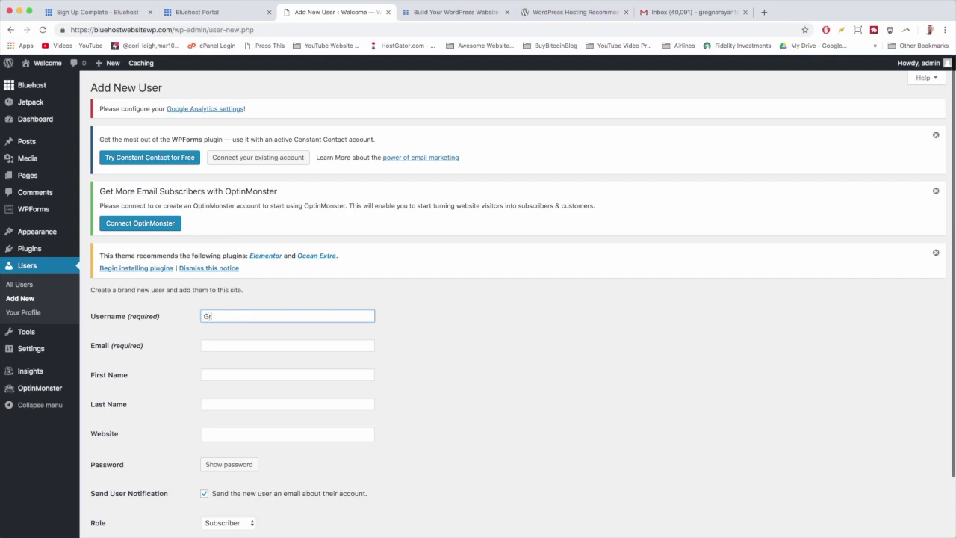
{"action": "type", "text": "eg"}
{"action": "left_click", "coordinate": [287, 346]}
{"action": "type", "text": "GREG"}
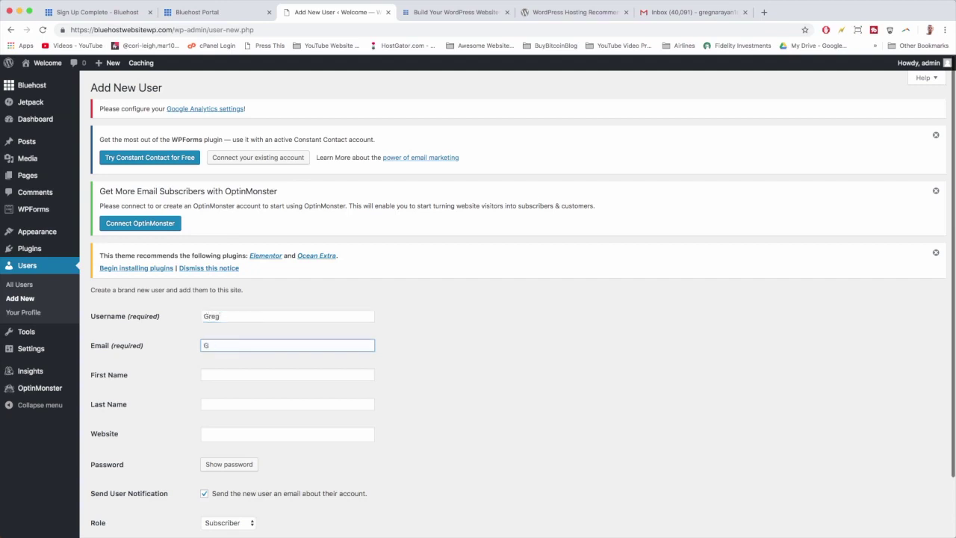
{"action": "key", "text": "BackSpace"}
{"action": "key", "text": "Tab"}
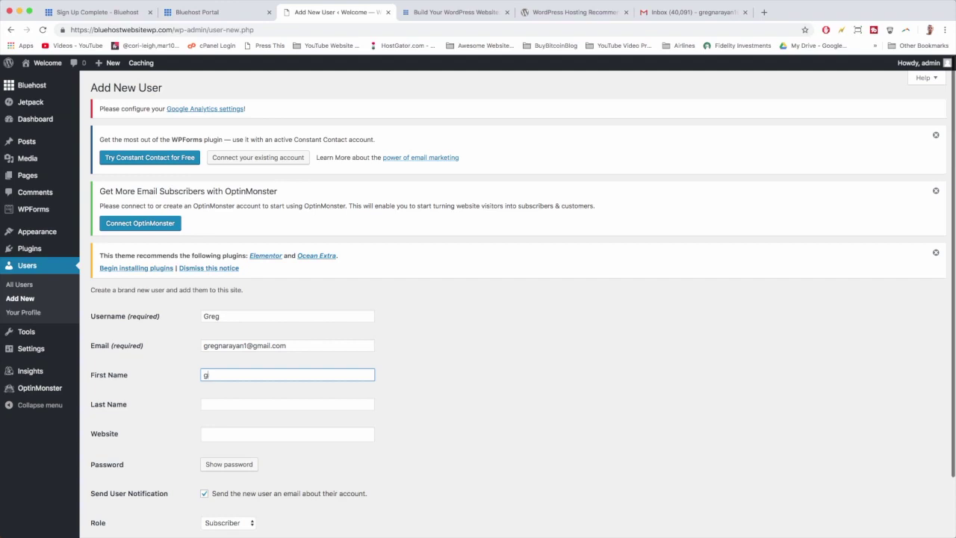
{"action": "key", "text": "Tab"}
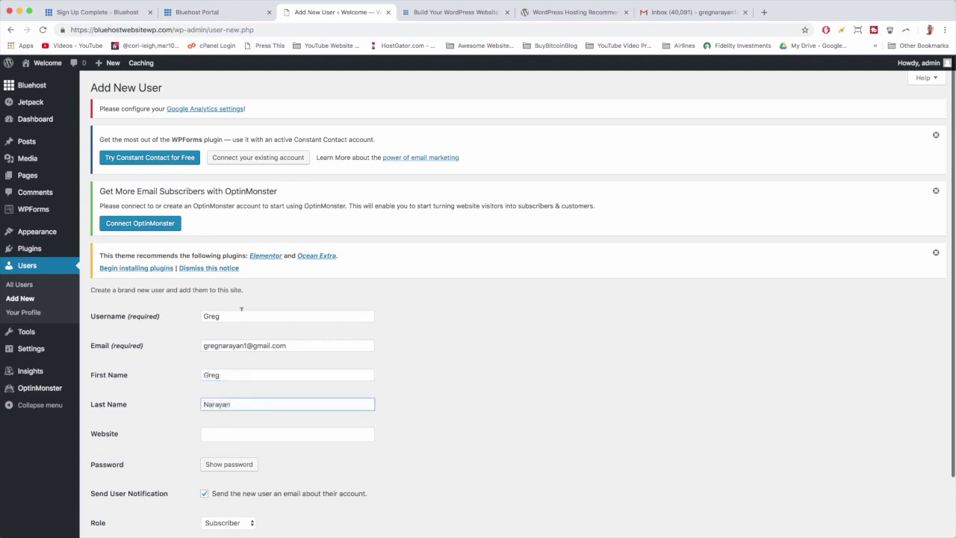
Give the user a confirmed weak password and the Administrator role, then add the user
{"action": "scroll", "coordinate": [241, 309], "scroll_direction": "down", "scroll_amount": 2}
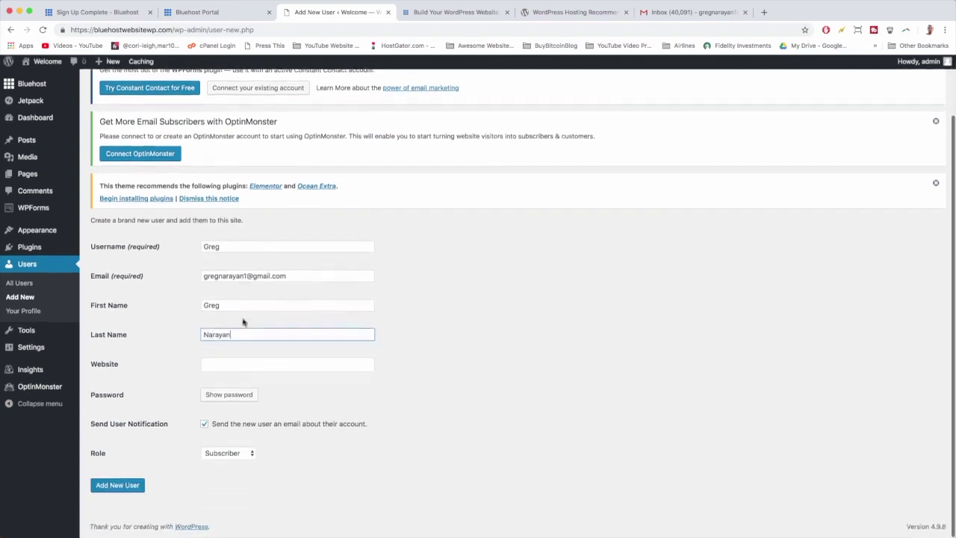
{"action": "left_click", "coordinate": [239, 400]}
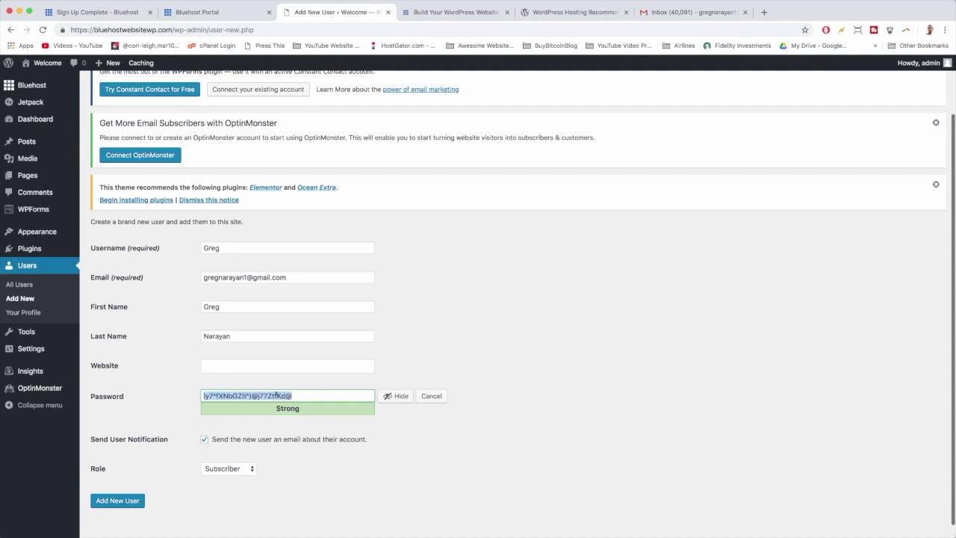
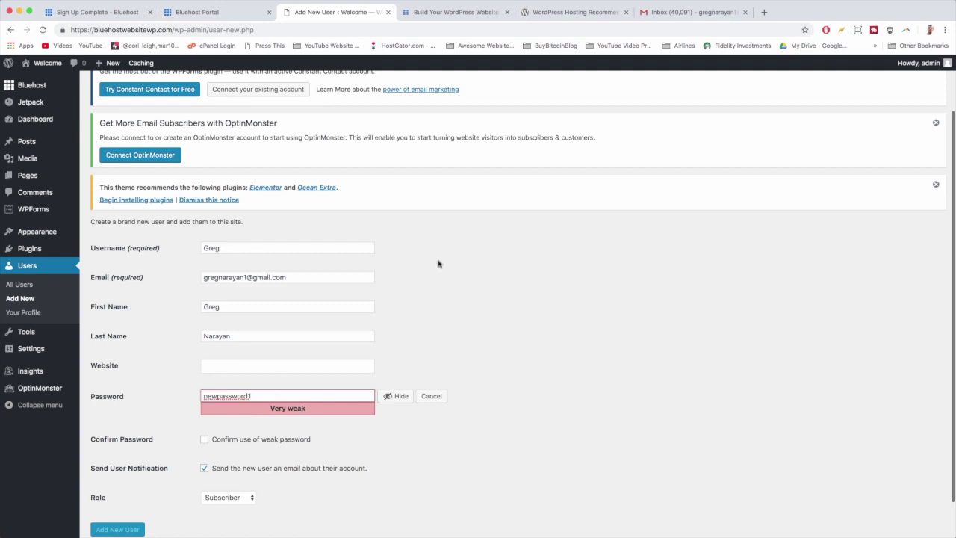
{"action": "scroll", "coordinate": [332, 440], "scroll_direction": "down", "scroll_amount": 1}
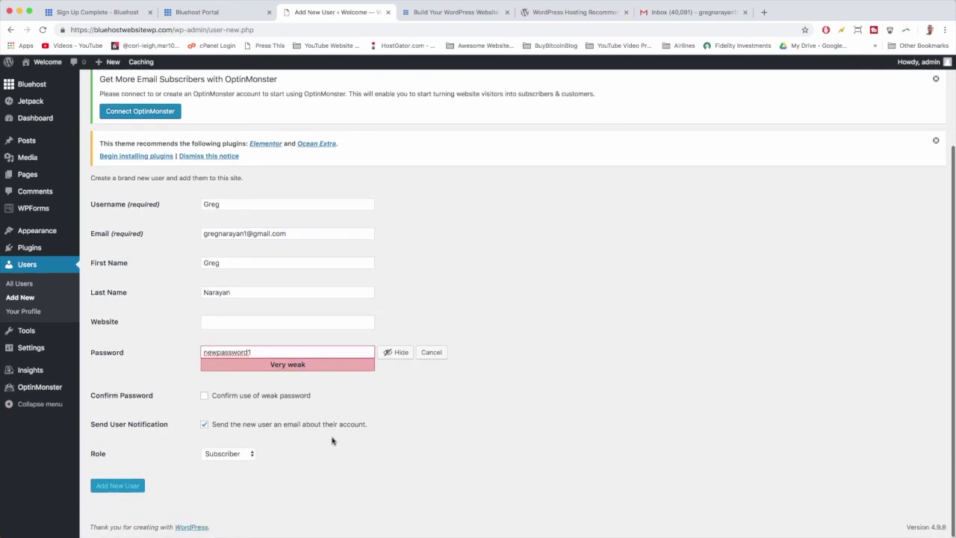
{"action": "left_click", "coordinate": [204, 396]}
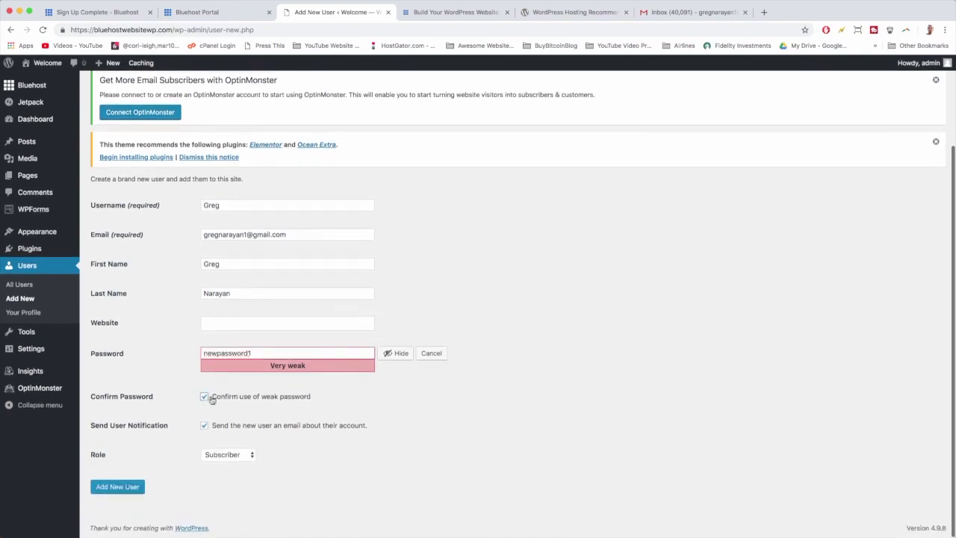
{"action": "left_click", "coordinate": [231, 454]}
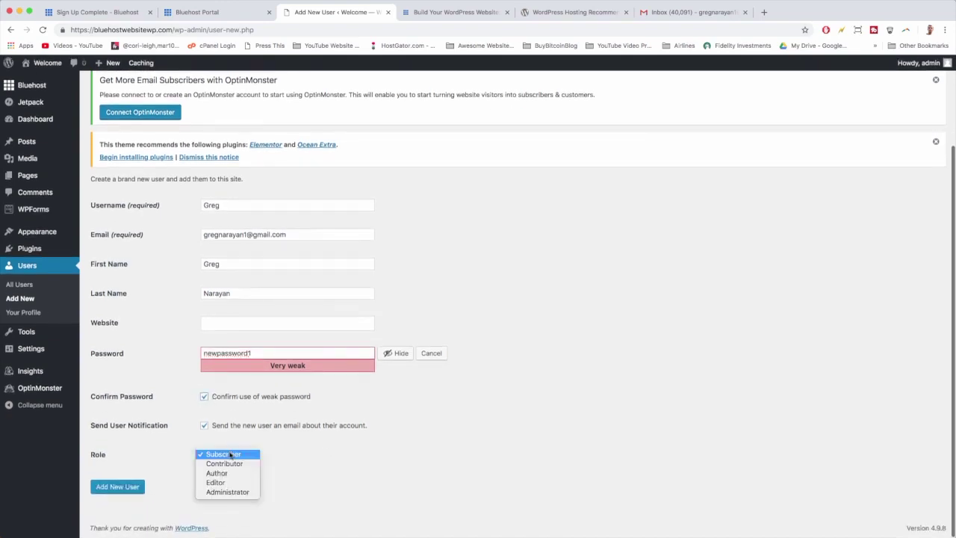
{"action": "left_click", "coordinate": [231, 492]}
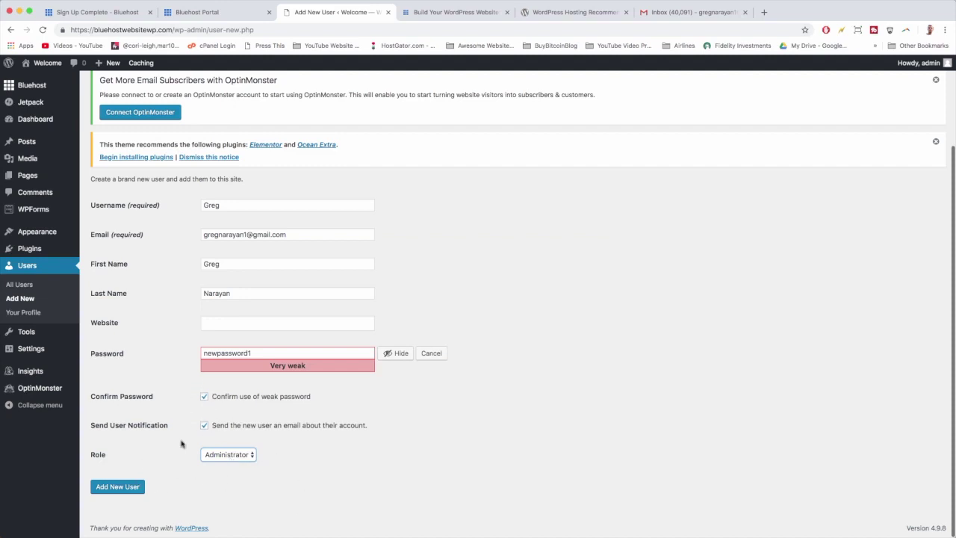
{"action": "left_click", "coordinate": [118, 487]}
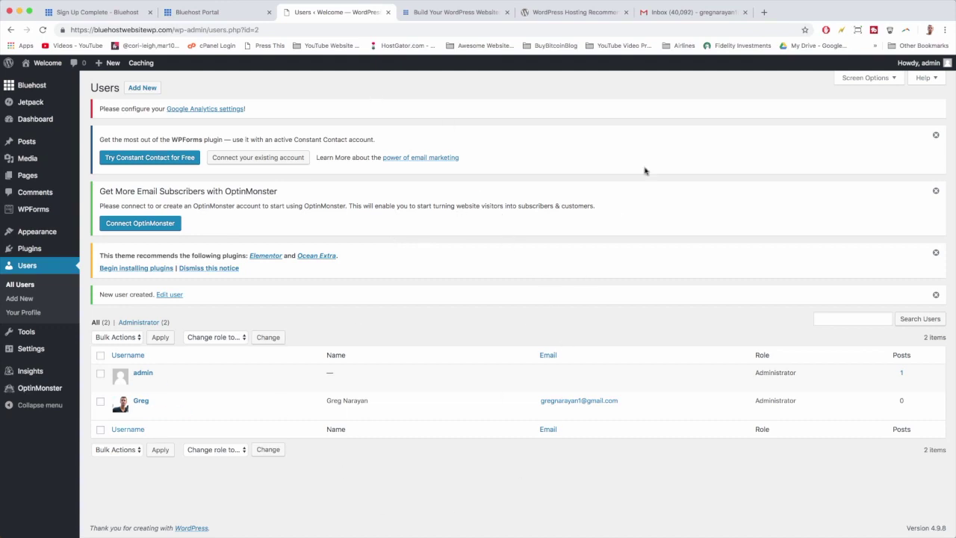
Log out of the admin account and go to the site's homepage address
{"action": "mouse_move", "coordinate": [919, 63]}
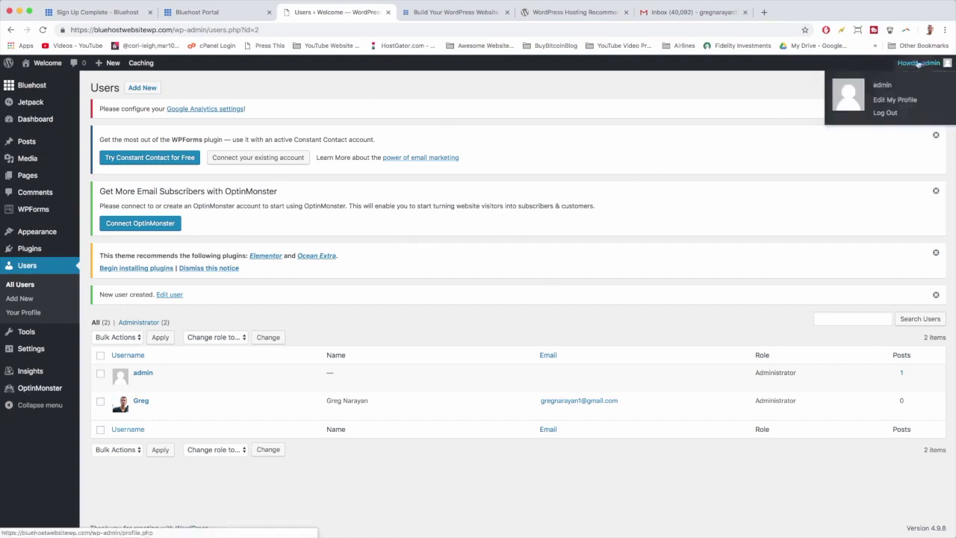
{"action": "left_click", "coordinate": [897, 114]}
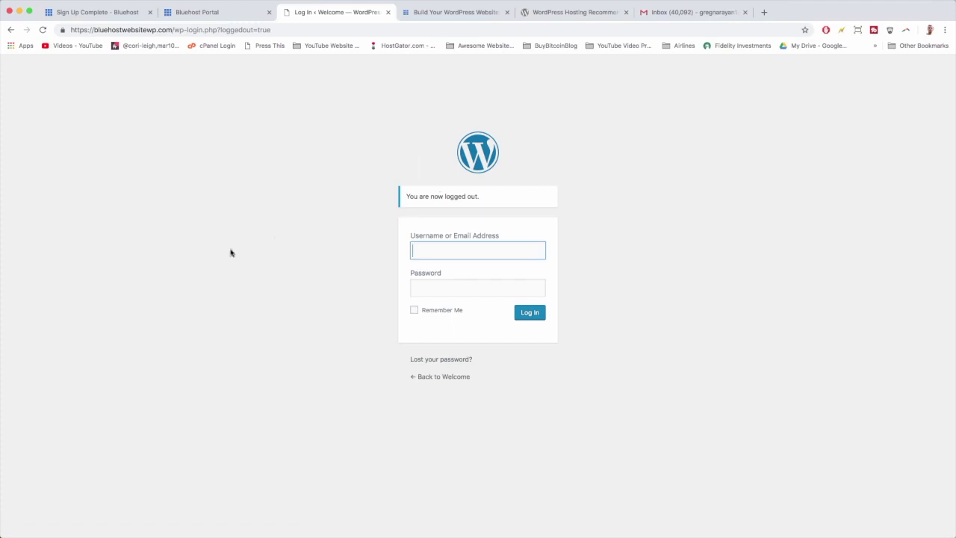
{"action": "left_click_drag", "start_coordinate": [174, 30], "coordinate": [312, 29]}
{"action": "key", "text": "BackSpace"}
{"action": "key", "text": "Return"}
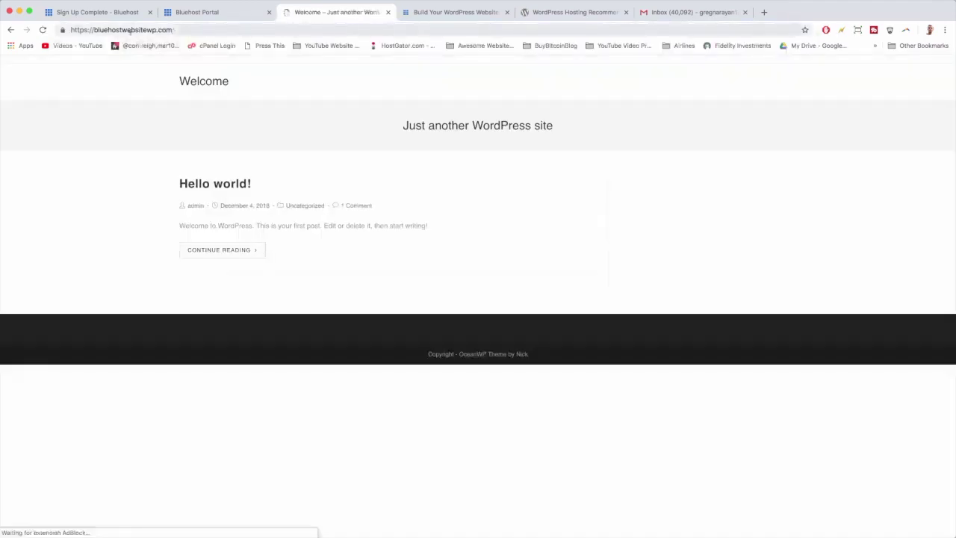
Append /login to the site address to load the WordPress login page
{"action": "left_click", "coordinate": [186, 30]}
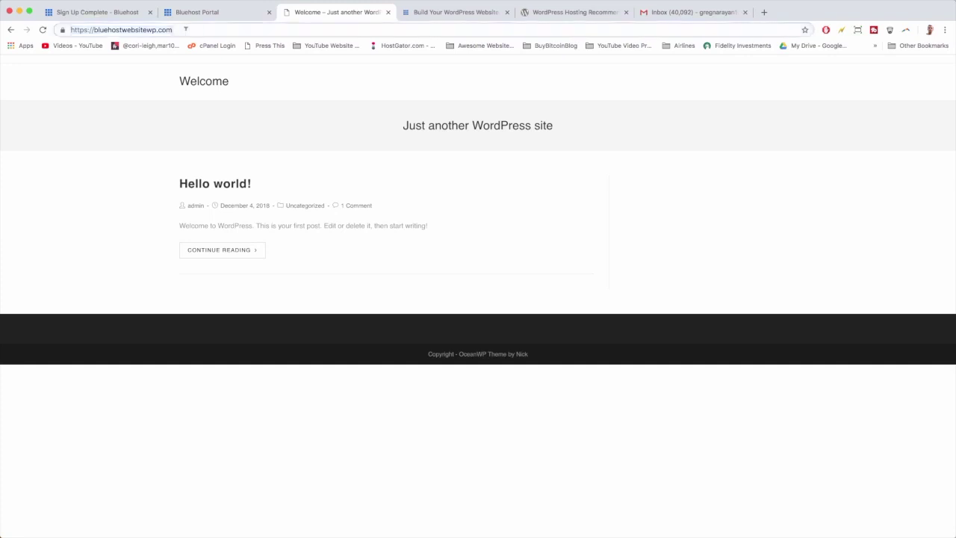
{"action": "left_click", "coordinate": [186, 30]}
{"action": "type", "text": "/login"}
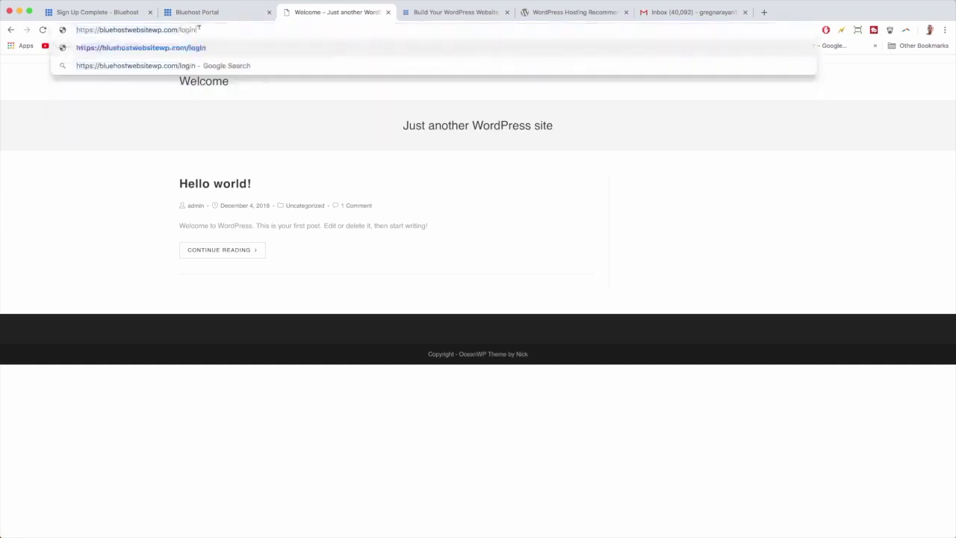
{"action": "key", "text": "Return"}
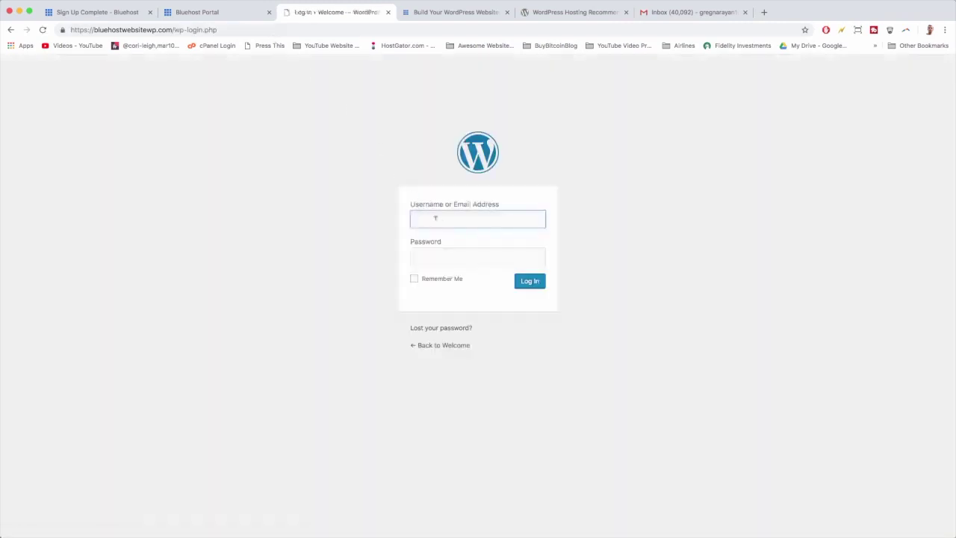
Sign in as the new administrator with Remember Me ticked, bookmarking the login page beforehand
{"action": "type", "text": "Greg"}
{"action": "key", "text": "Tab"}
{"action": "type", "text": "••••••"}
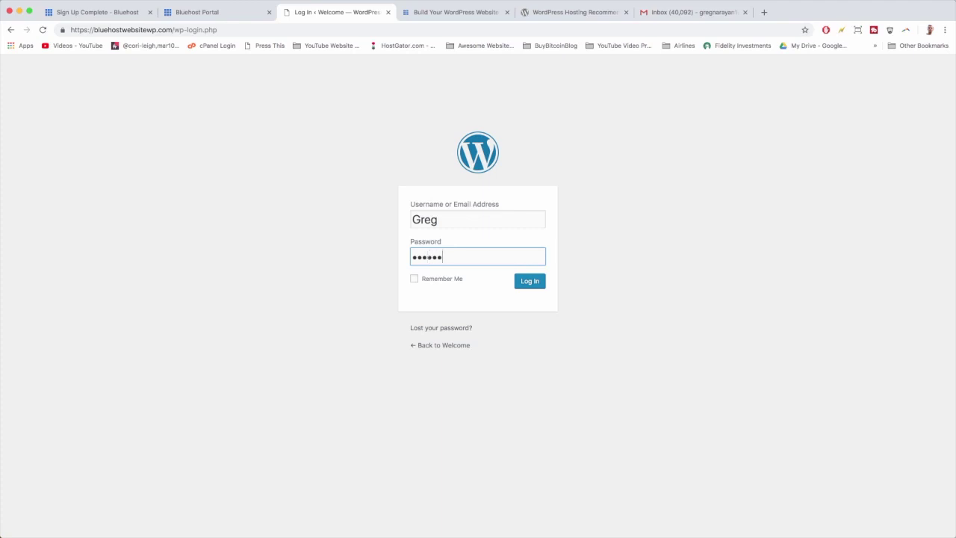
{"action": "type", "text": "•••••"}
{"action": "left_click", "coordinate": [433, 280]}
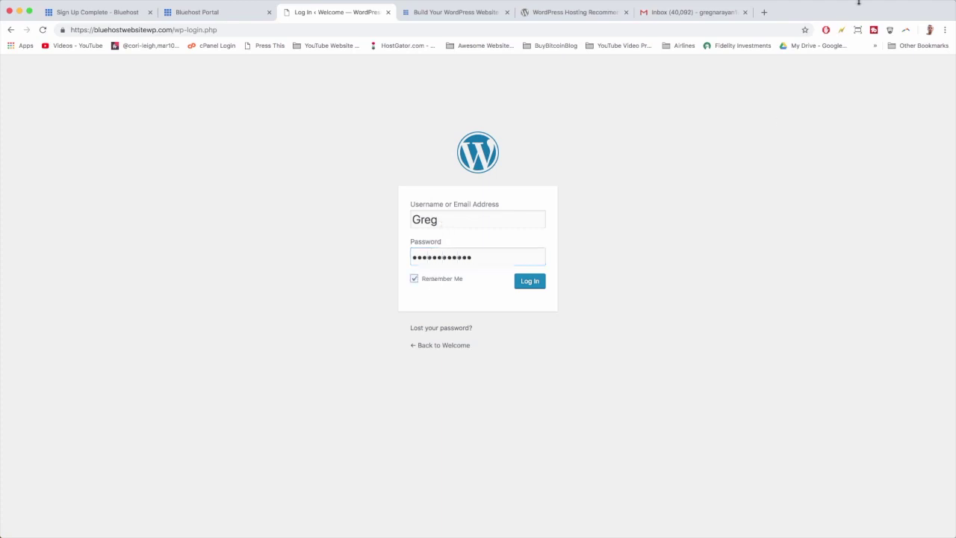
{"action": "left_click", "coordinate": [804, 31]}
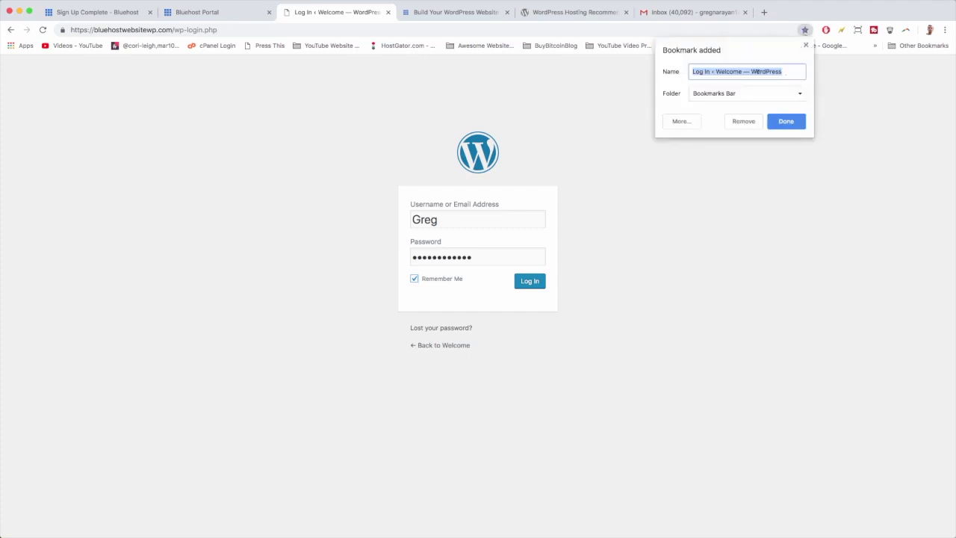
{"action": "left_click", "coordinate": [783, 122]}
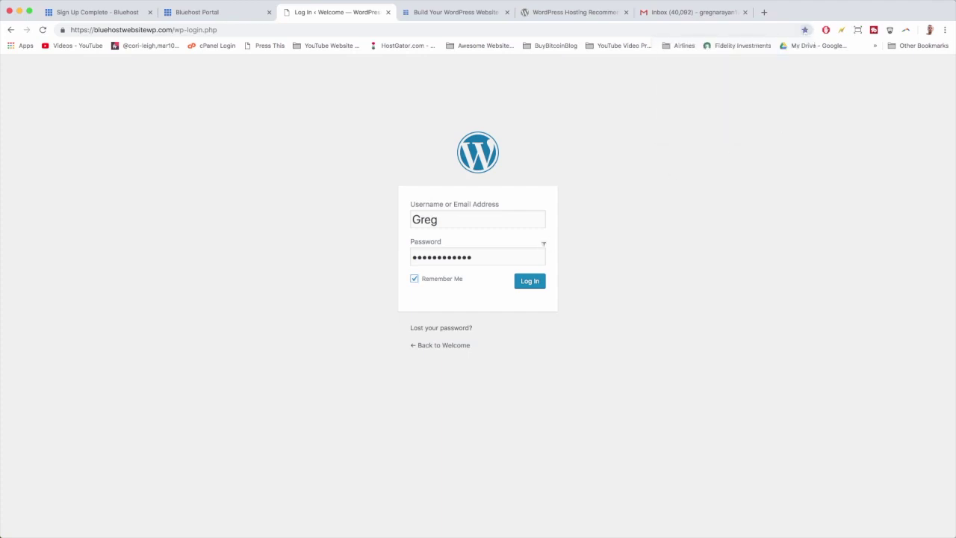
{"action": "left_click", "coordinate": [529, 282]}
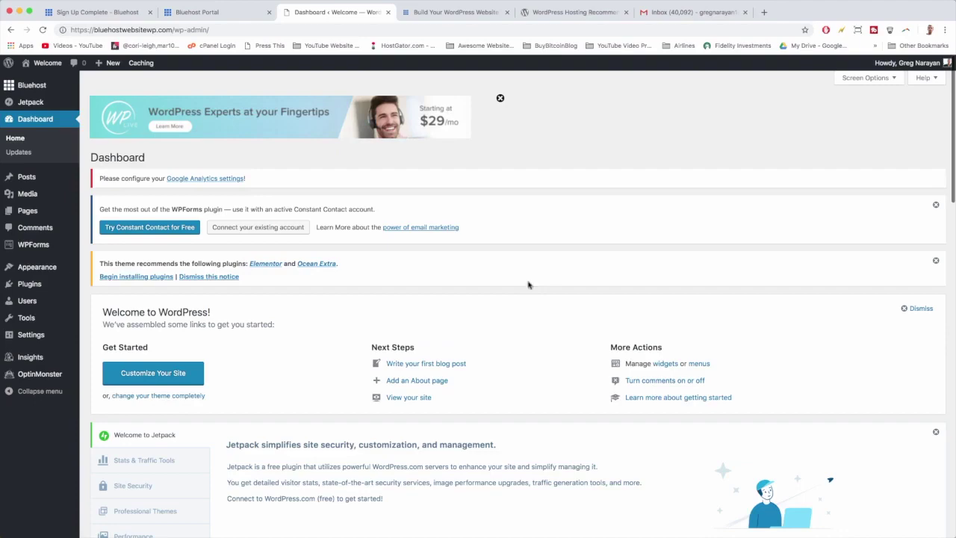
{"action": "scroll", "coordinate": [528, 285], "scroll_direction": "down", "scroll_amount": 15}
{"action": "mouse_move", "coordinate": [32, 343]}
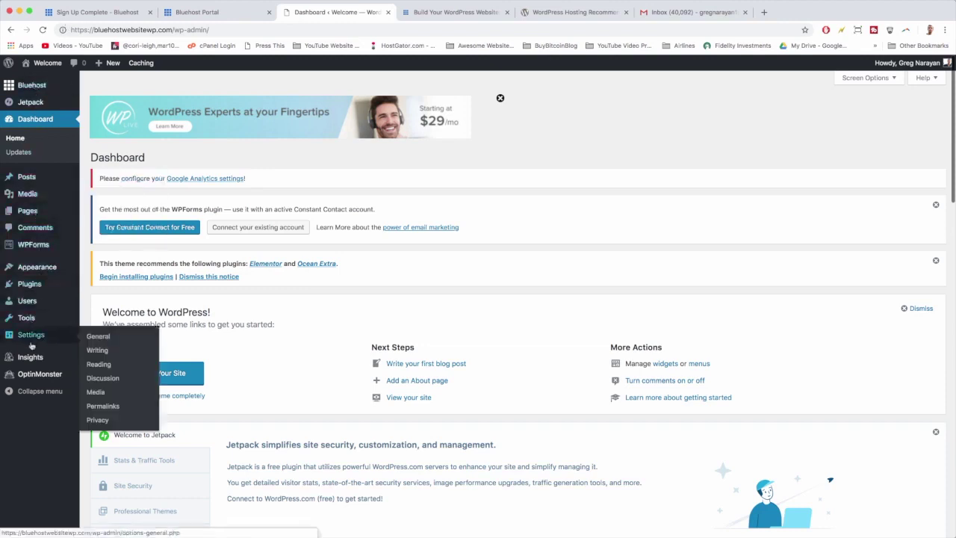